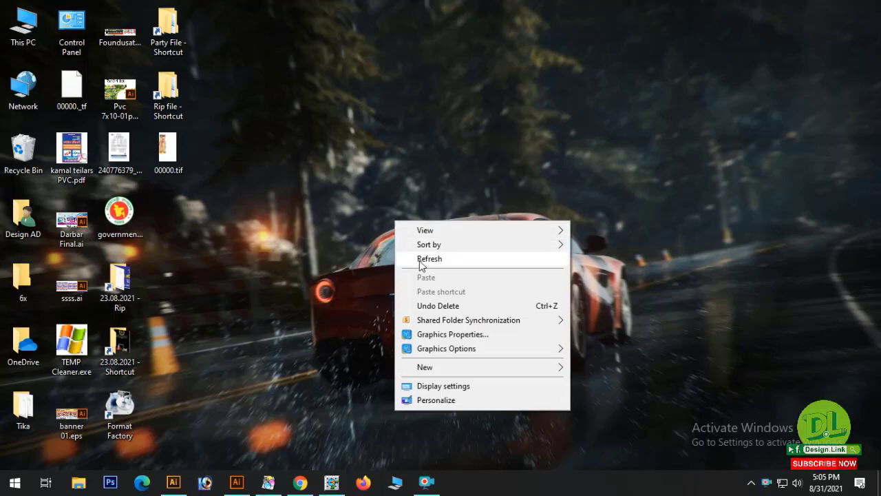
left_click(420, 259)
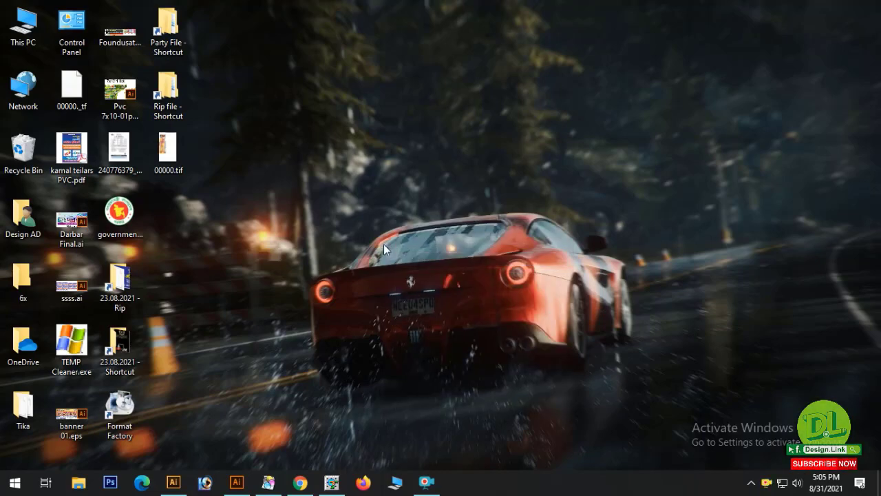
right_click(383, 244)
left_click(419, 266)
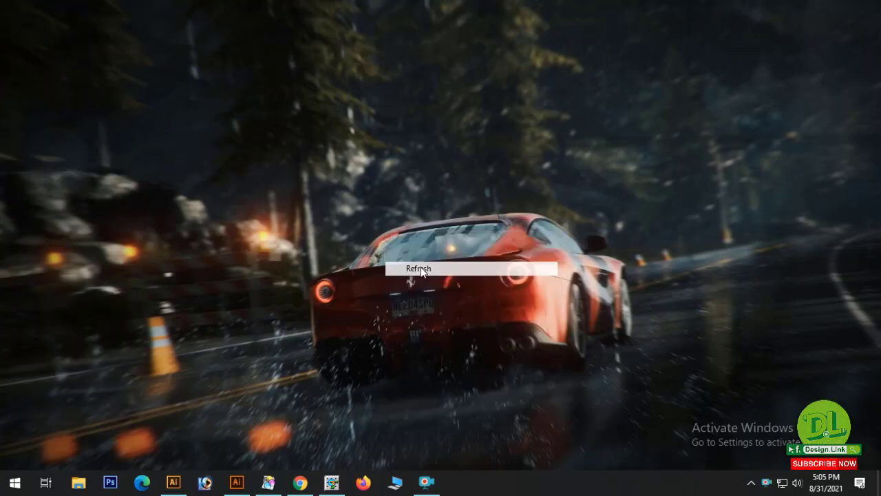
right_click(420, 267)
left_click(424, 282)
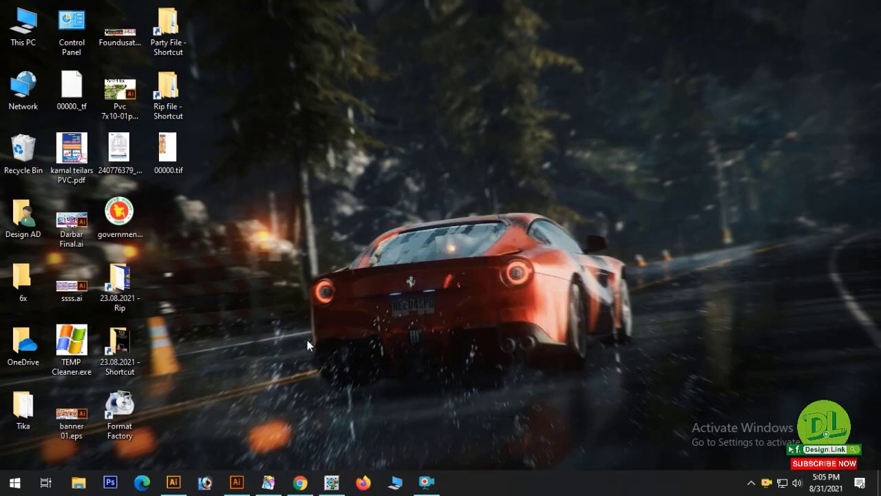
right_click(310, 308)
left_click(352, 156)
Switch to Adobe Illustrator CS6 and open the government-bangladesh-logo PNG image from the Desktop
mouse_move(168, 487)
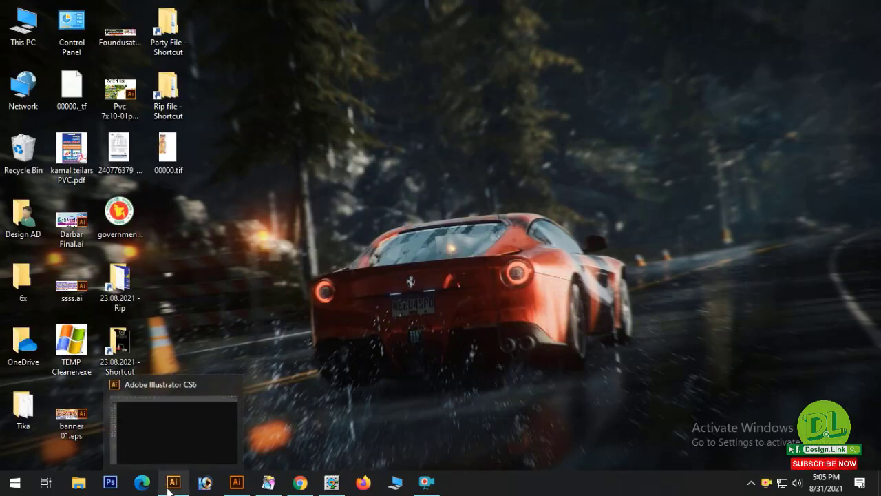
left_click(168, 488)
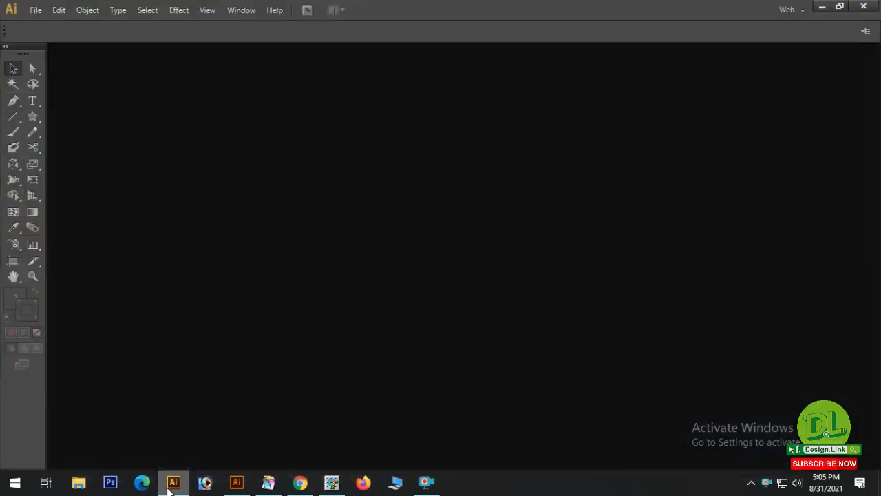
left_click(39, 15)
left_click(50, 55)
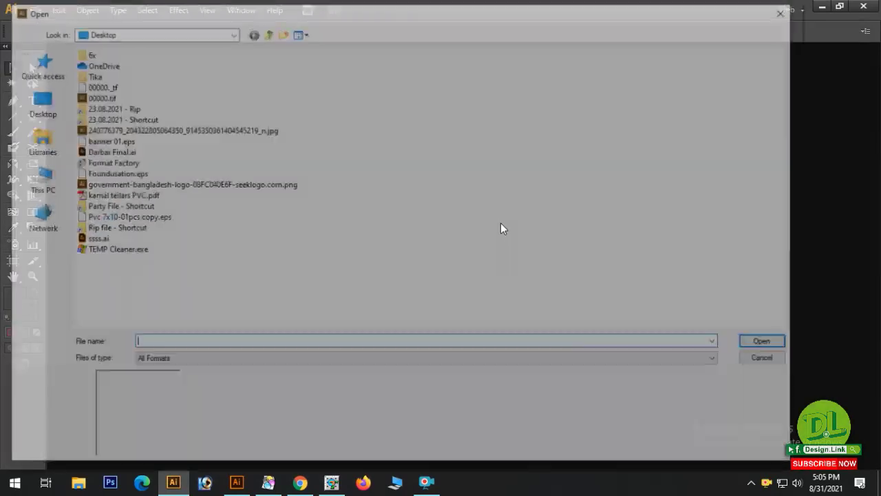
double_click(646, 177)
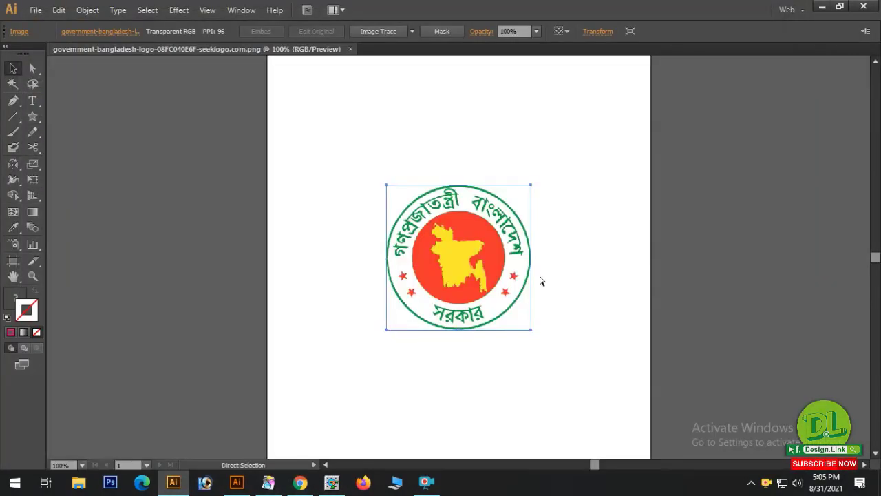
Move the logo image off the artboard onto the empty canvas to its left and deselect it
key("ctrl+minus")
left_click_drag(500, 271, 285, 261)
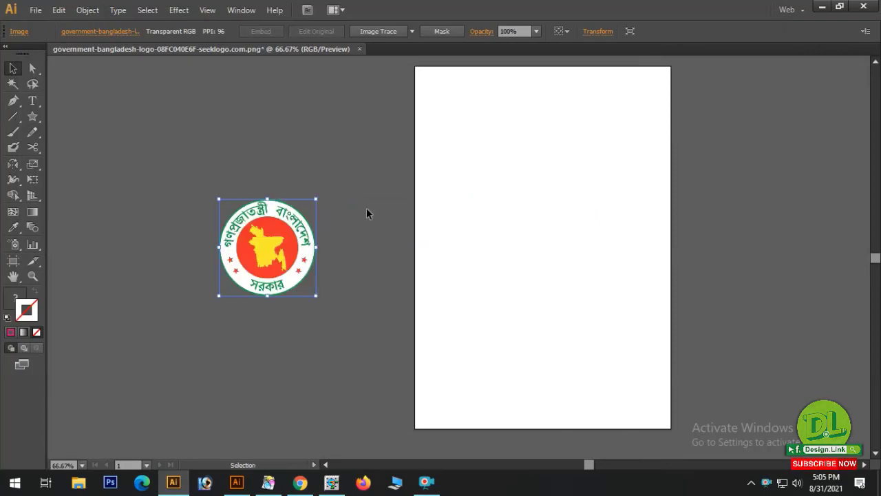
left_click(367, 207)
left_click_drag(187, 156, 427, 321)
key("ctrl+1")
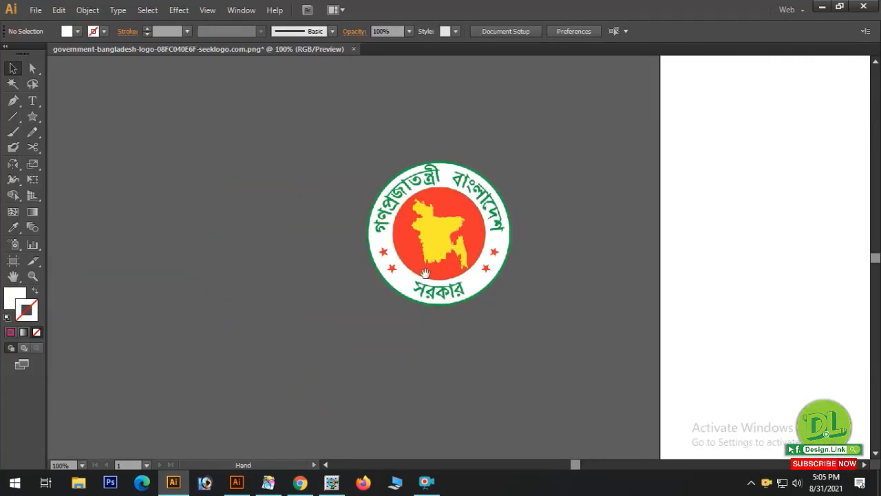
left_click_drag(323, 125, 519, 363)
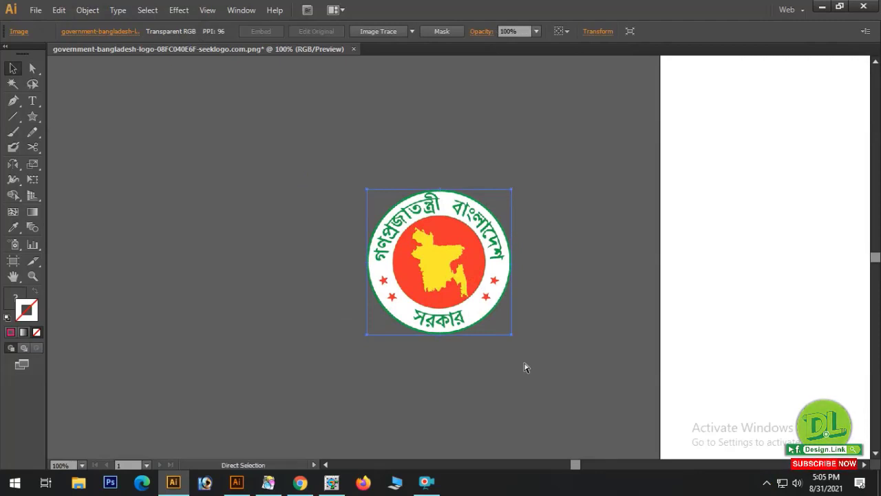
left_click(524, 367)
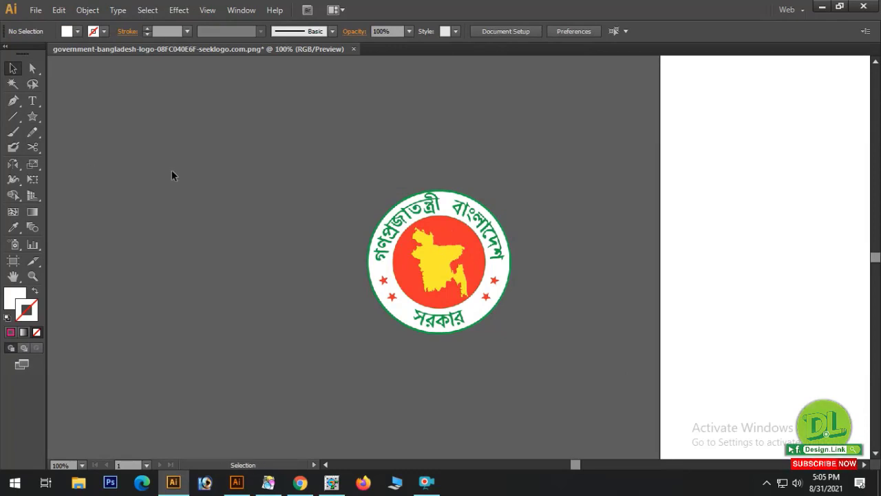
Draw a circle with the Ellipse tool from the logo's centre out to its green outer ring and nudge it into alignment
left_click_drag(32, 116, 91, 149)
key("ctrl+space")
left_click_drag(285, 173, 689, 326)
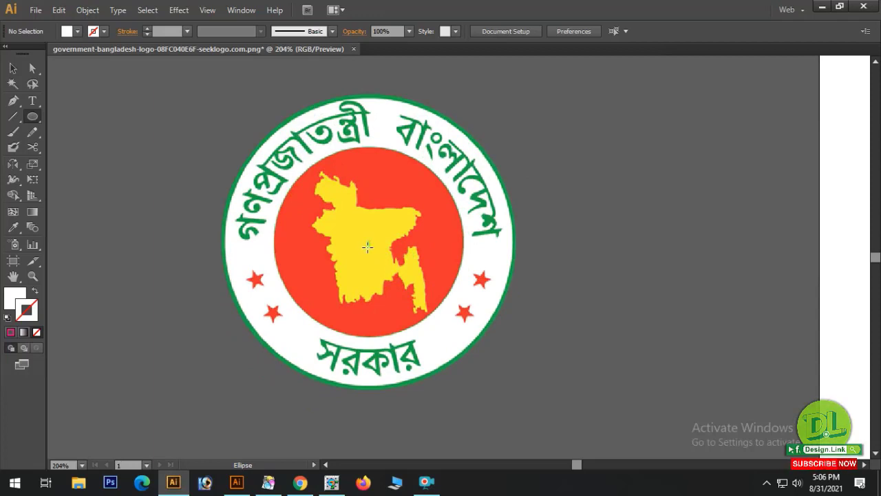
left_click_drag(368, 246, 513, 369)
left_click(12, 68)
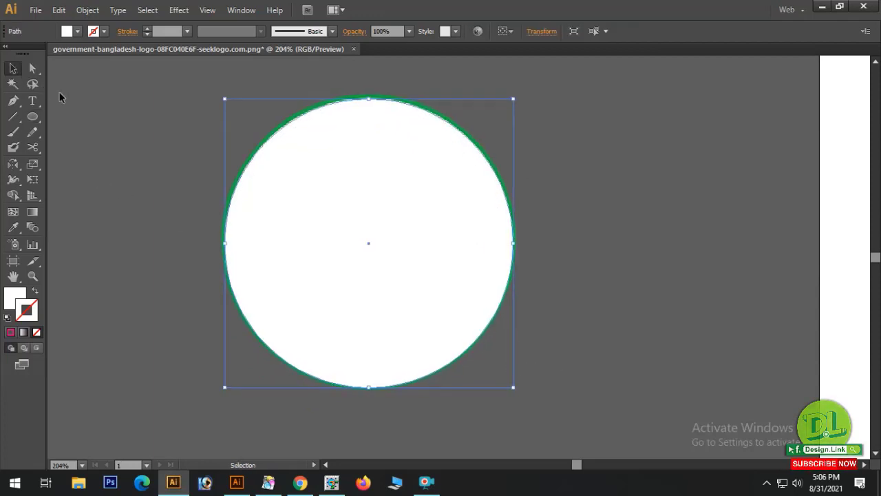
key("Up")
key("Up")
key("Down")
Swap the circle's fill and stroke to leave only a white outline, and set the stroke weight to 4 pt
left_click(37, 291)
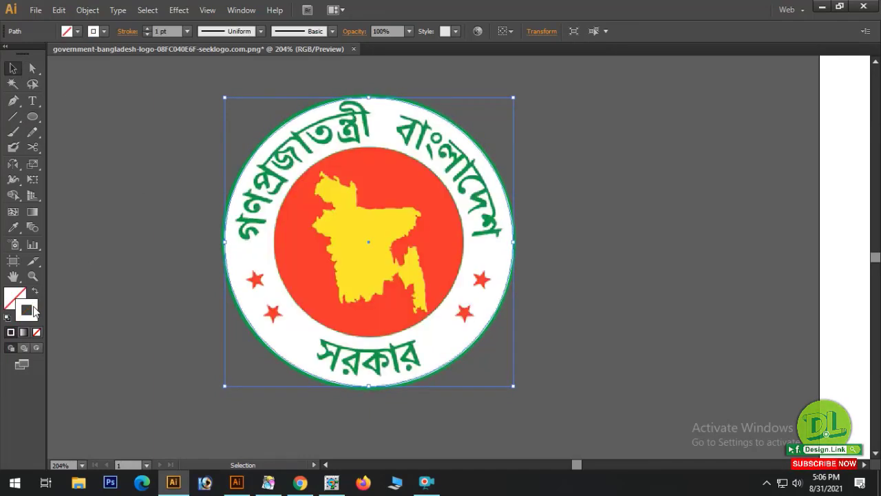
left_click(146, 27)
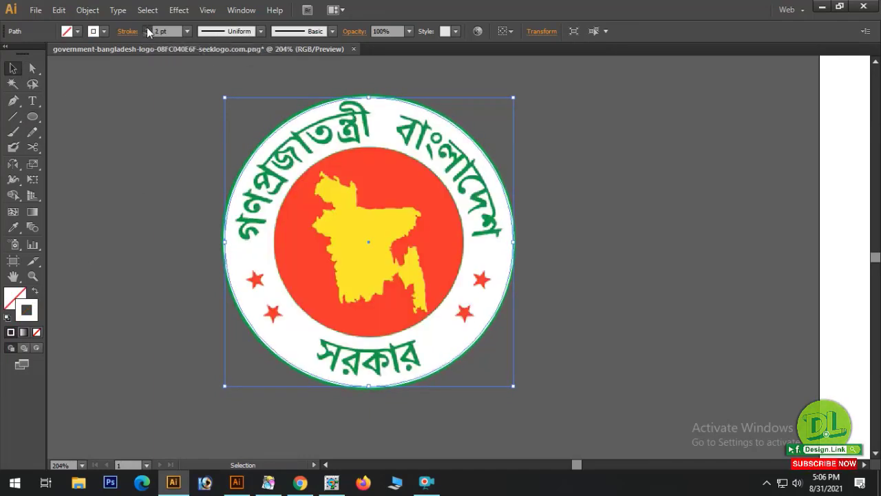
left_click(146, 27)
left_click(147, 27)
Set the outer circle's stroke colour to C 70, M 100, Y 100, K 0 and deselect it
left_click(241, 10)
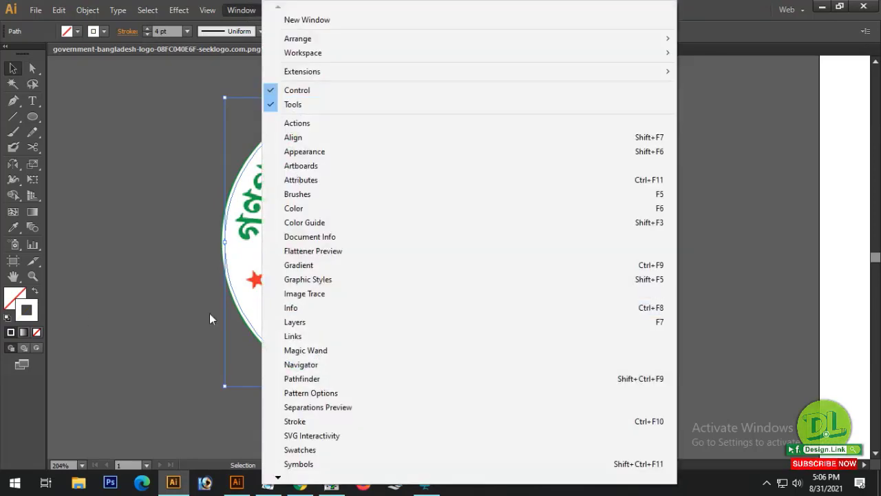
left_click(33, 308)
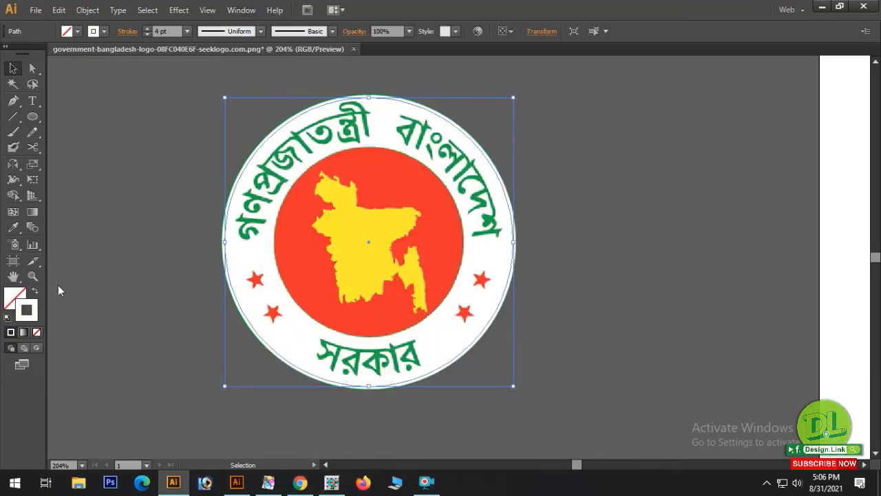
left_click(242, 10)
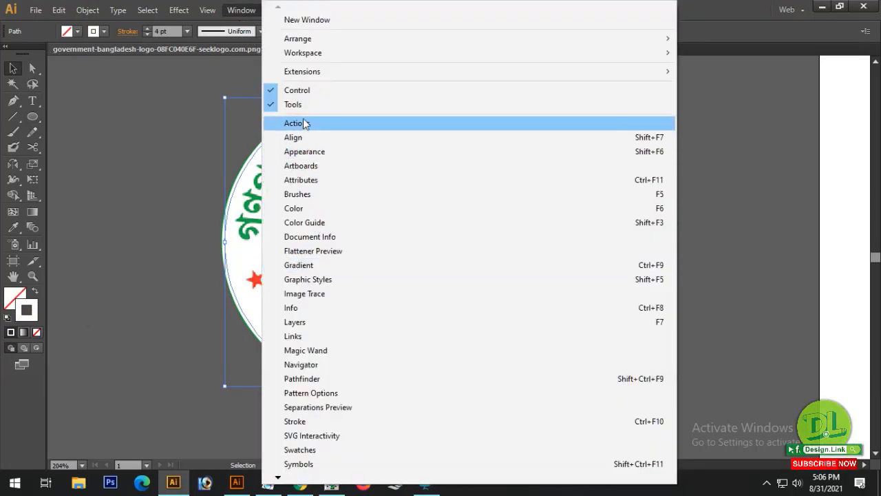
left_click(309, 207)
left_click(727, 141)
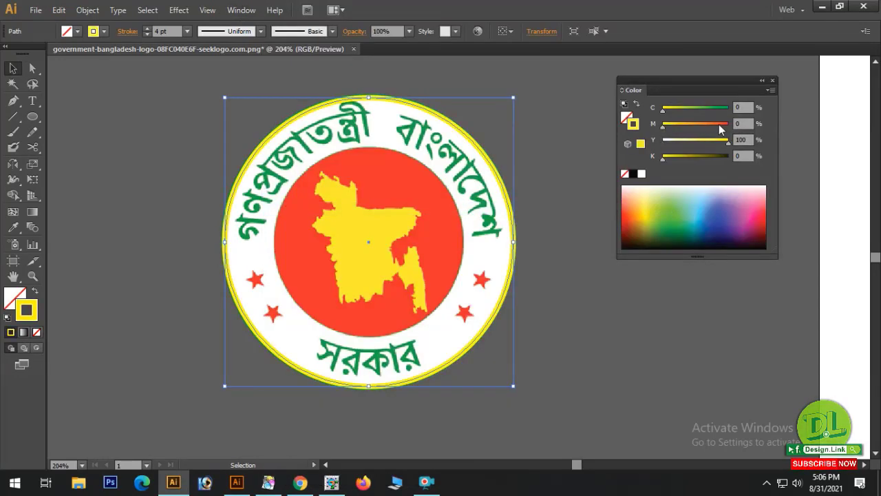
left_click(728, 125)
left_click(708, 108)
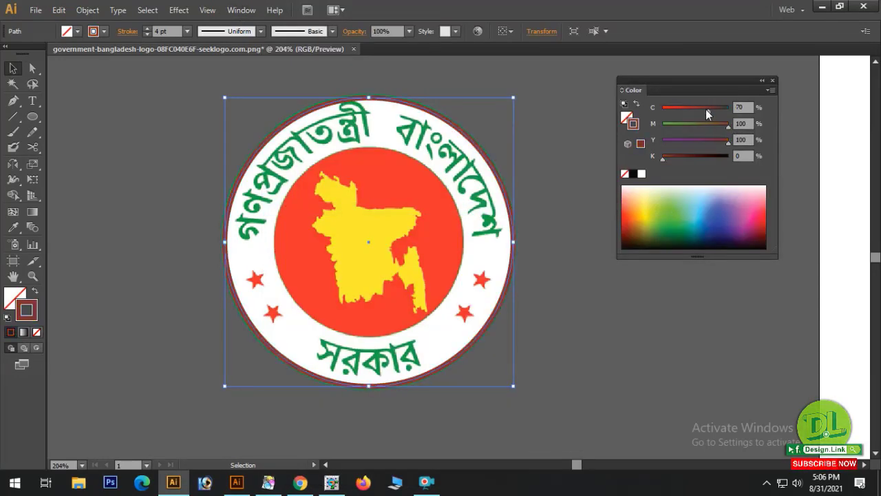
left_click(482, 106)
left_click(477, 191)
left_click(544, 174)
left_click(463, 195)
left_click(538, 119)
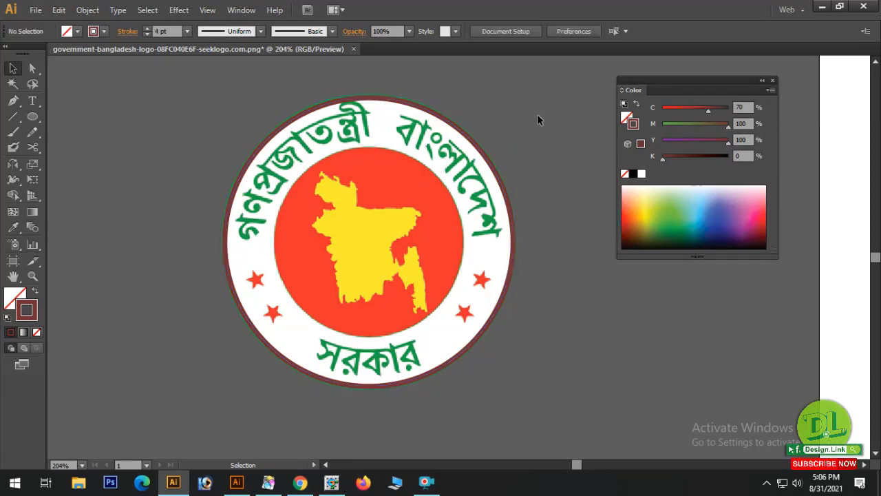
Duplicate the outer circle and scale the copy down concentrically to the edge of the inner red disc
left_click(474, 153)
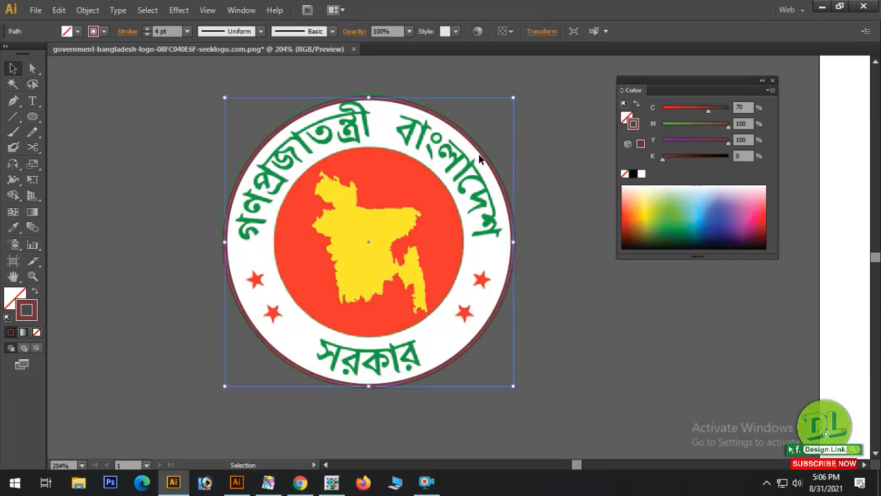
key("a")
key("v")
left_click_drag(511, 97, 465, 125)
left_click(519, 148)
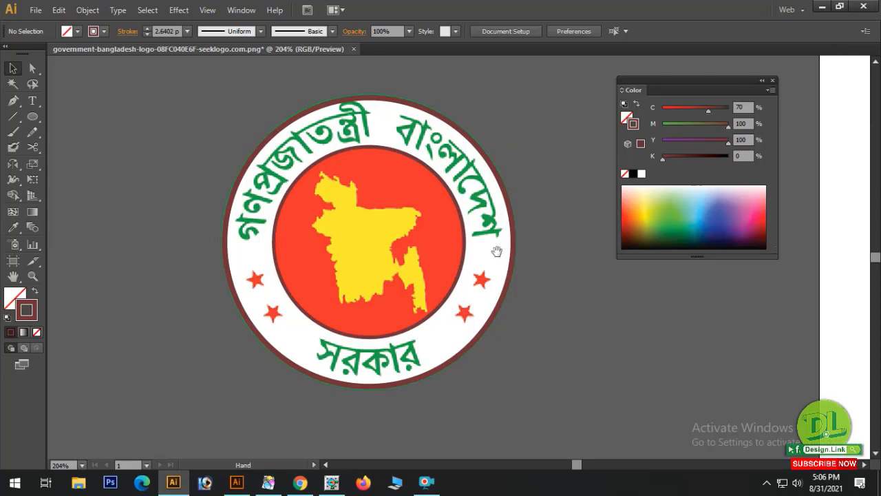
Draw a five-pointed star filled with the brown outline colour over the logo's upper-left star and rotate it to match
scroll(481, 250, "down", 3)
left_click(33, 118)
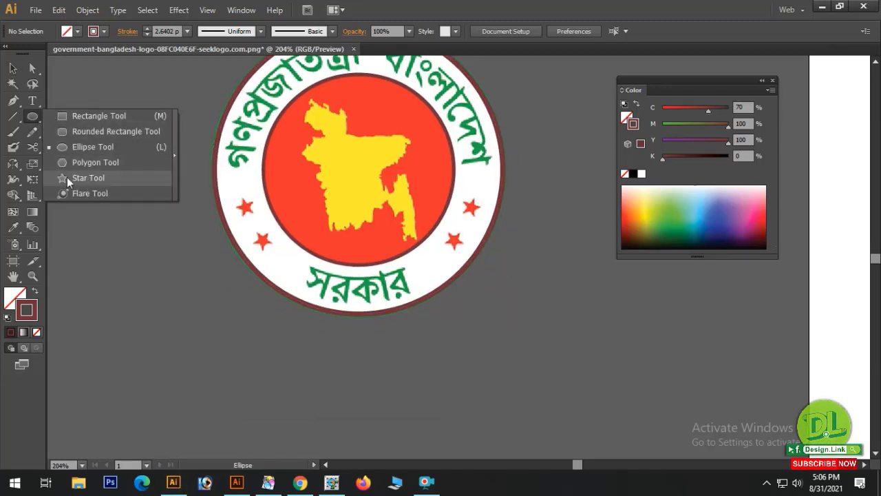
left_click(86, 179)
left_click_drag(205, 174, 375, 285)
left_click_drag(309, 182, 342, 227)
left_click(33, 292)
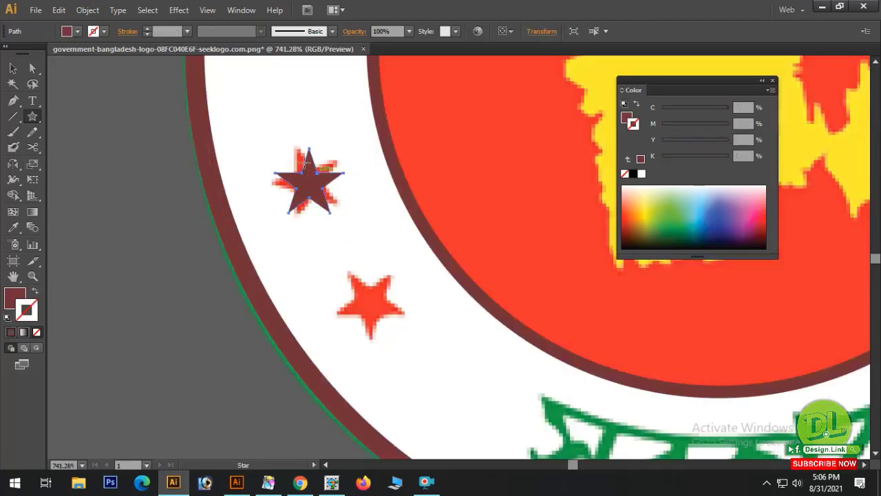
left_click_drag(19, 170, 51, 163)
left_click_drag(328, 153, 329, 128)
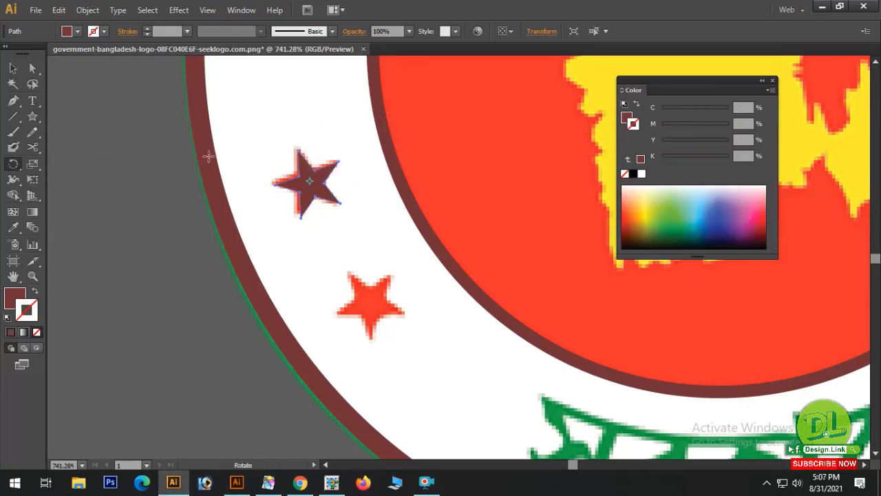
Copy the brown star onto the logo's lower-left star and rotate the copy to match
left_click(12, 68)
left_click_drag(308, 172, 370, 302)
left_click(13, 164)
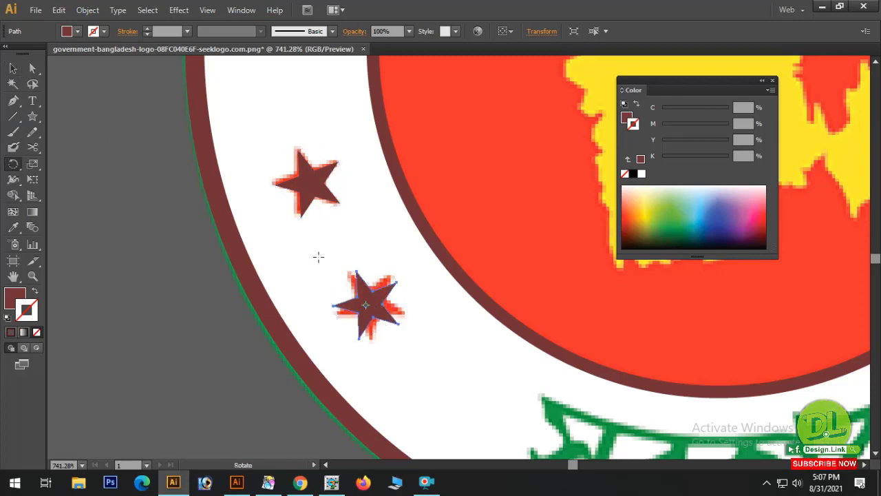
left_click_drag(353, 234, 348, 239)
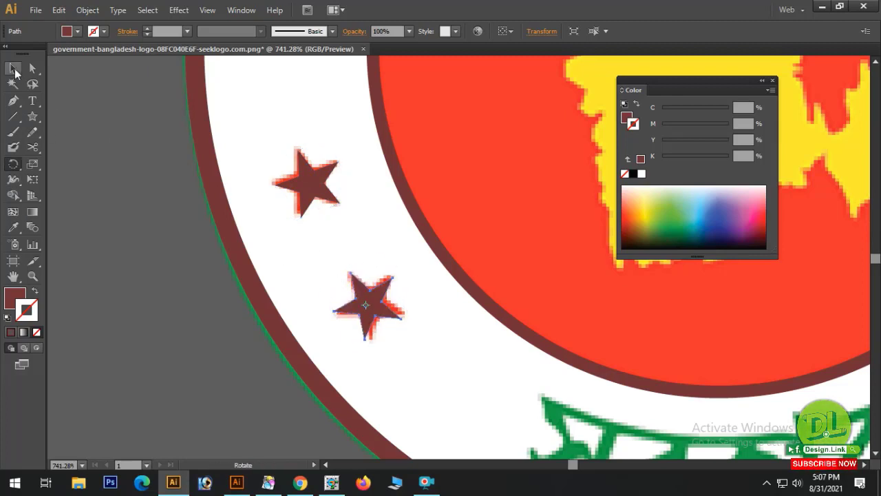
left_click(13, 68)
Select both brown stars and copy them horizontally to the right side of the logo's white ring
left_click(461, 281, "ctrl+alt")
left_click_drag(459, 251, 350, 265)
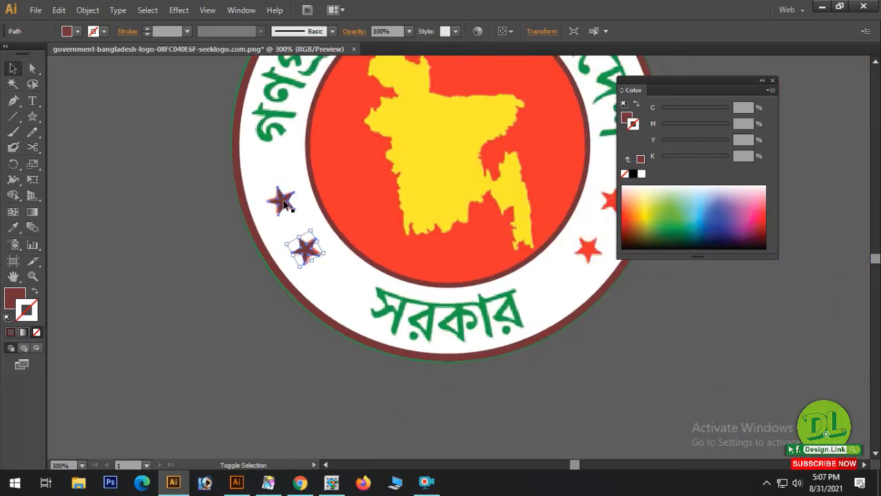
left_click(288, 204, "shift")
left_click_drag(448, 274, 362, 273)
left_click_drag(220, 252, 504, 252)
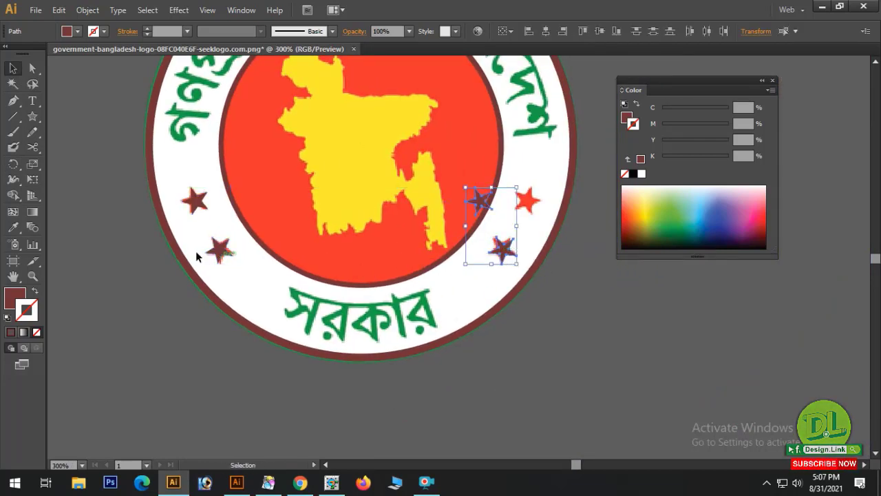
Move the upper star copy onto the logo's upper-right red star and rotate it to match
left_click(525, 200)
left_click_drag(437, 177, 674, 285)
left_click_drag(276, 207, 261, 212)
left_click_drag(185, 154, 348, 153)
key("r")
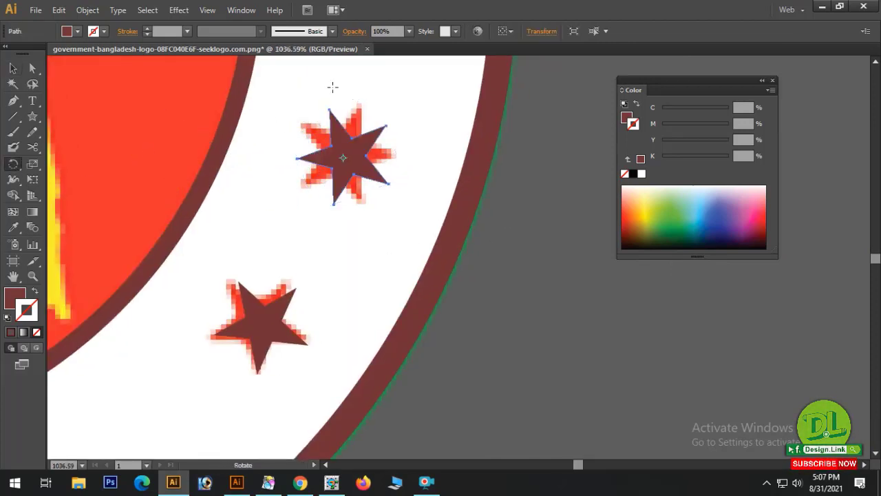
left_click_drag(332, 87, 374, 89)
Rotate the lower-right brown star and shift it slightly left to cover the red star beneath
left_click(292, 293, "ctrl")
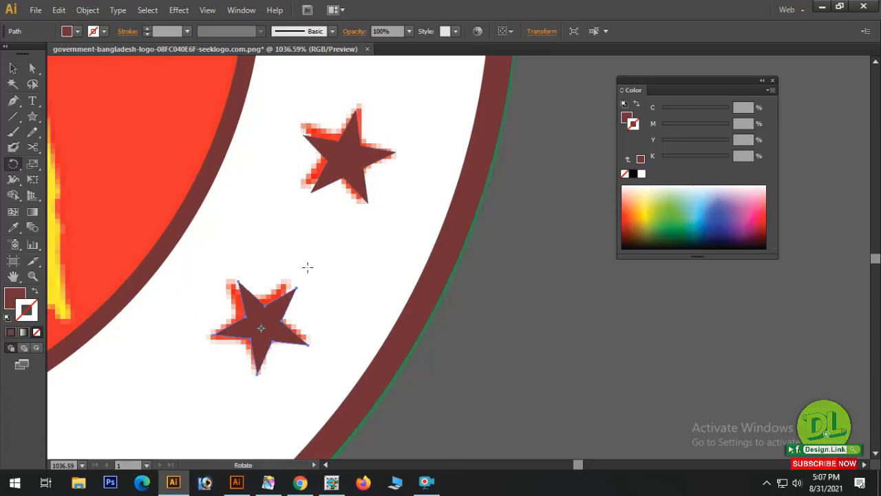
left_click_drag(308, 267, 285, 266)
key("v")
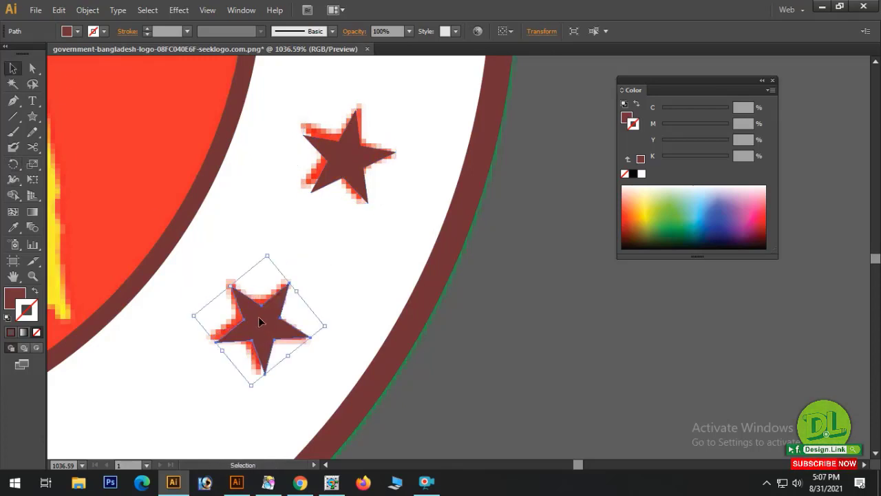
left_click_drag(260, 321, 253, 321)
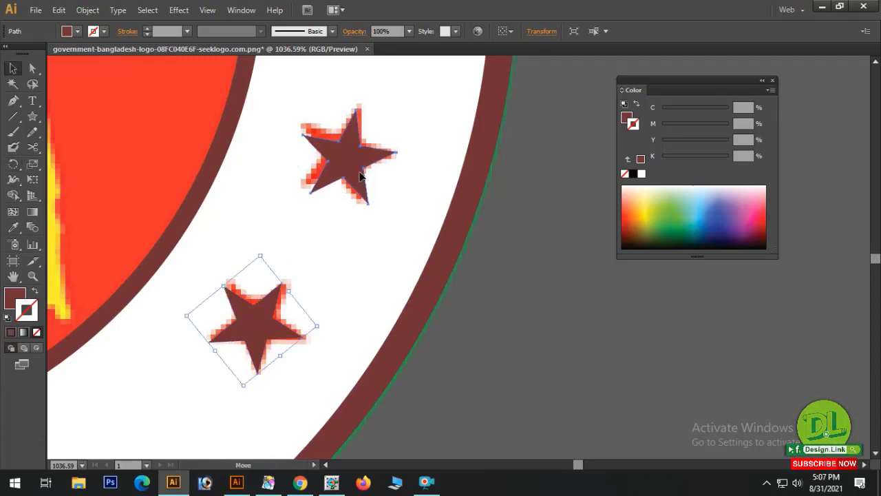
Shift the upper-right brown star slightly up and rotate it to cover the red star beneath
left_click_drag(360, 176, 361, 172)
left_click(12, 164)
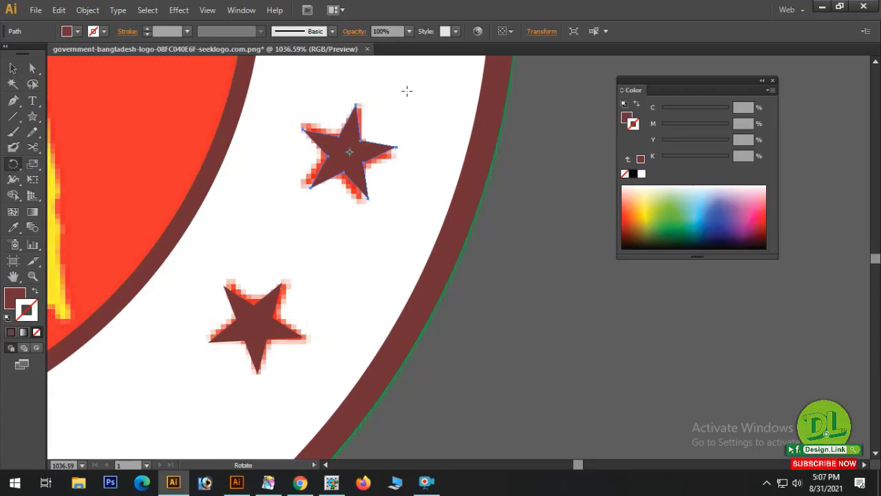
left_click_drag(406, 91, 417, 95)
left_click(33, 68)
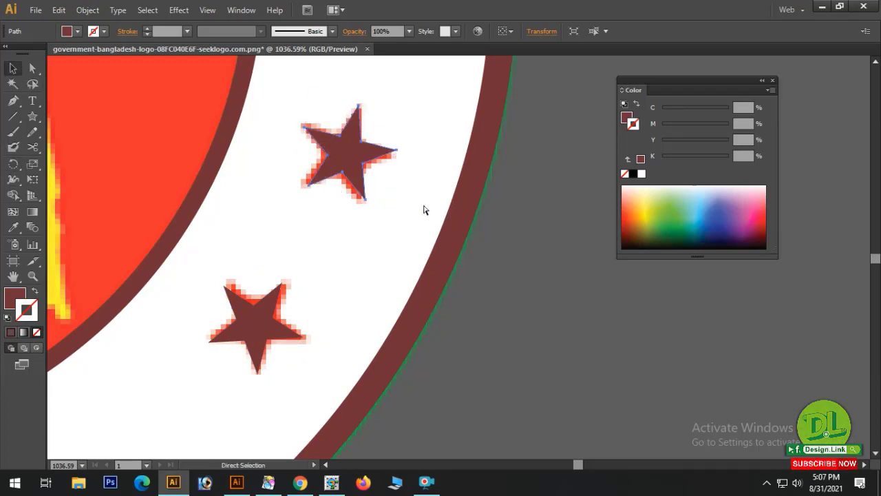
Add a line of placeholder text above the logo, reading "ywvyvywv"
left_click(442, 201, "ctrl+alt")
left_click(443, 201, "ctrl+alt")
left_click(442, 201, "ctrl+alt")
left_click(442, 201, "ctrl+alt")
left_click(443, 201, "ctrl+alt")
left_click_drag(466, 270, 442, 233)
left_click_drag(502, 353, 462, 341)
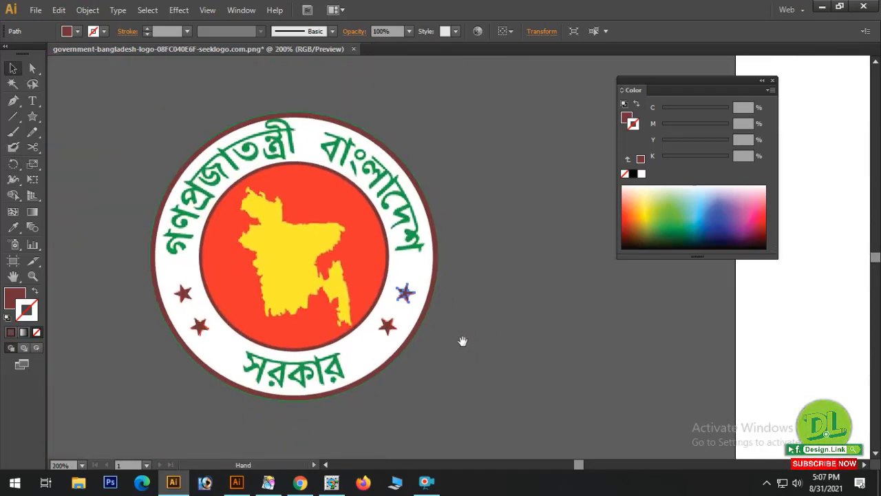
key("v")
key("t")
scroll(331, 172, "up", 3)
left_click(245, 147)
type("ywvvyvyw")
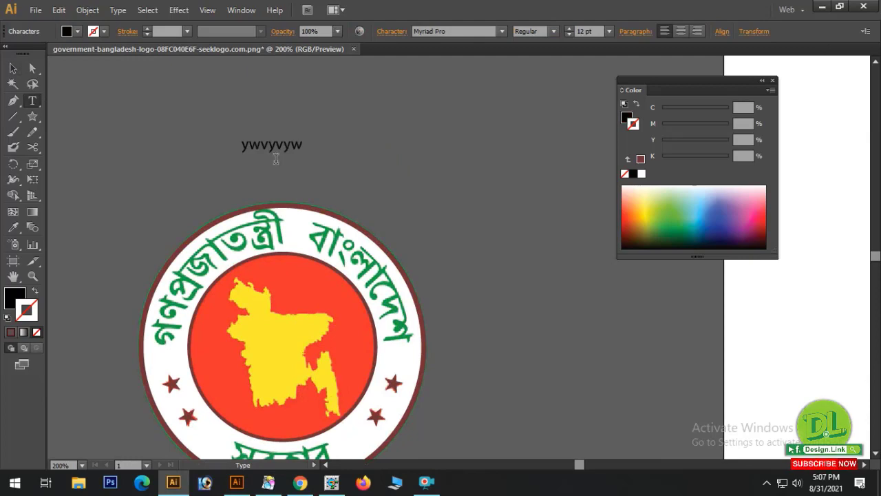
Select the placeholder text and change its font to SutonnyMJ in the character settings
double_click(271, 145)
left_click(241, 10)
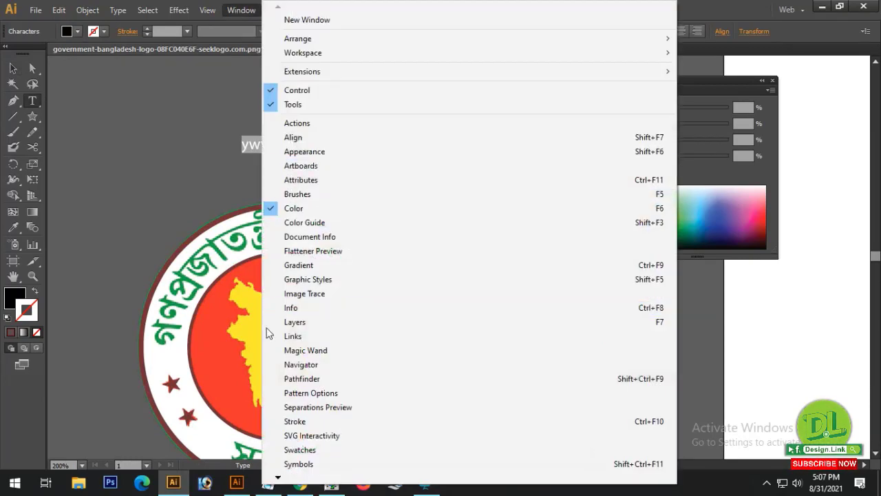
left_click(204, 148)
key("Escape")
key("ctrl+t")
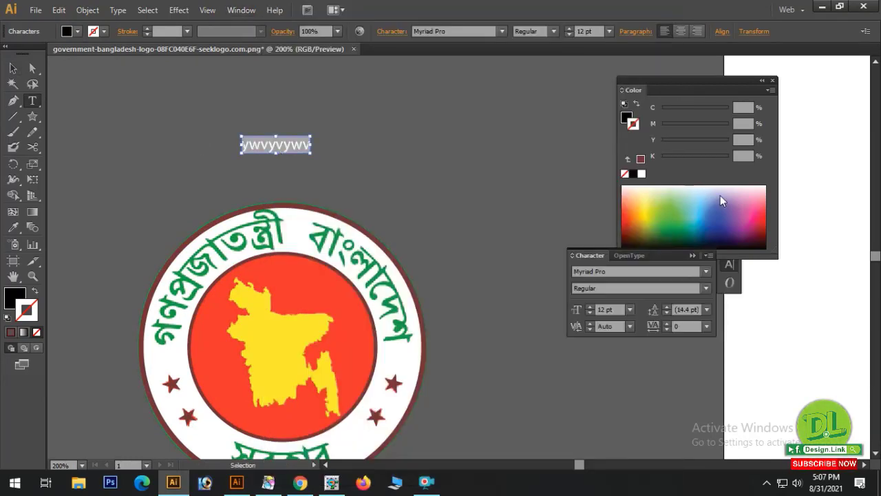
left_click(607, 271)
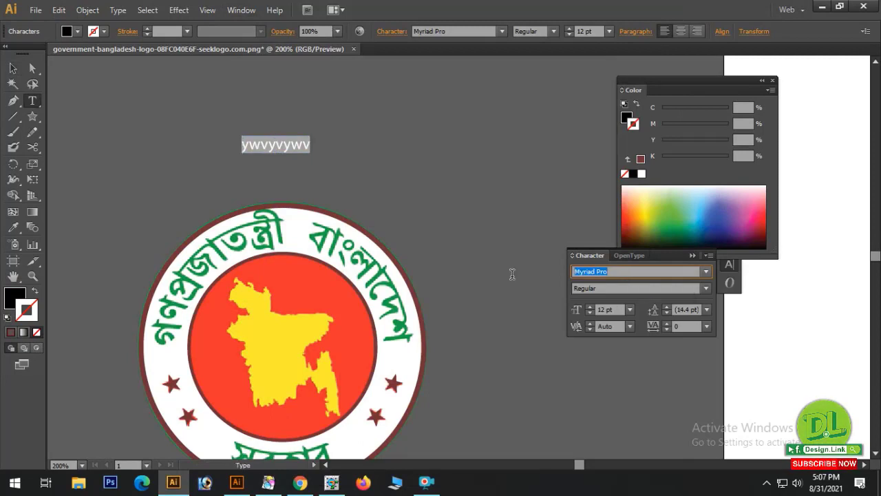
type("Rupali")
left_click_drag(607, 271, 512, 274)
type("Sutonn")
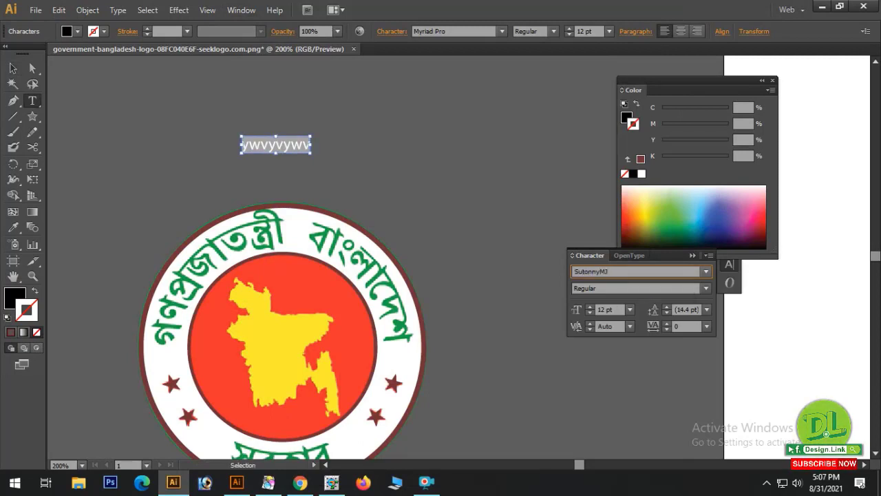
Replace the placeholder with "গণপ্রজাতন্ত্রী বাংলাদেশ সরকার" and split "সরকার" off into its own text object
type("gf")
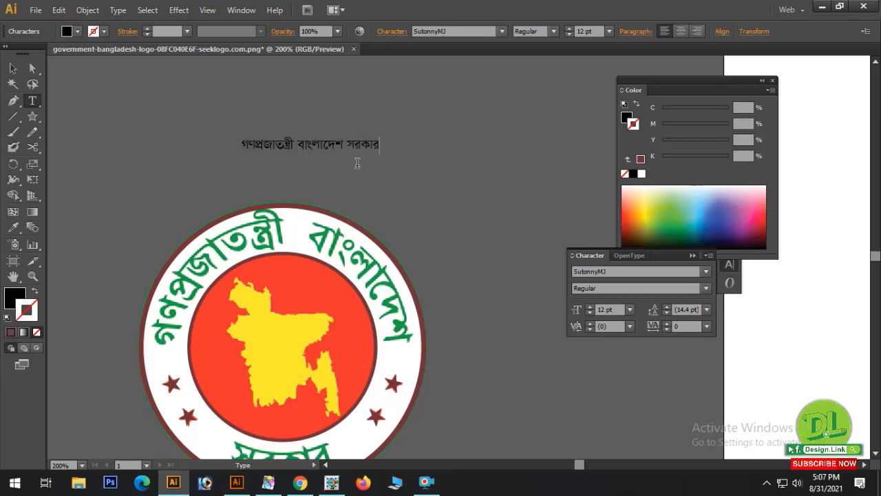
left_click_drag(347, 148, 427, 159)
key("ctrl+c")
key("BackSpace")
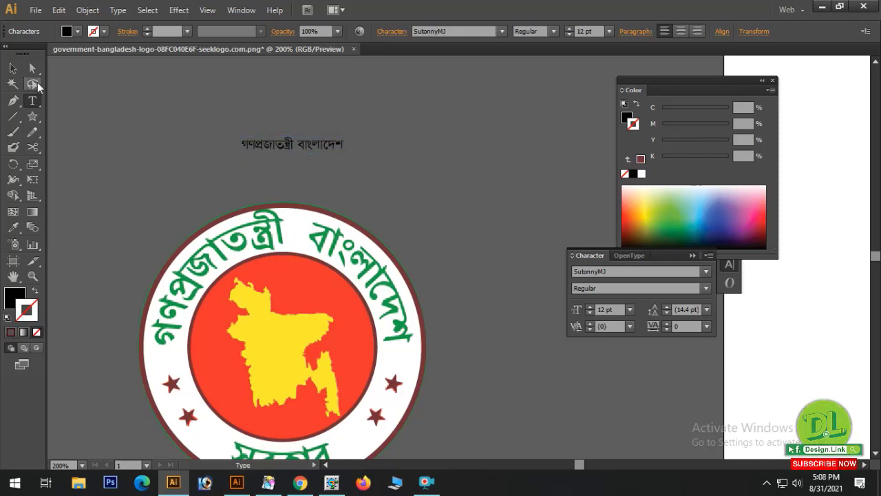
key("Escape")
key("ctrl+v")
key("space")
left_click_drag(464, 265, 440, 186)
key("space")
left_click(326, 148)
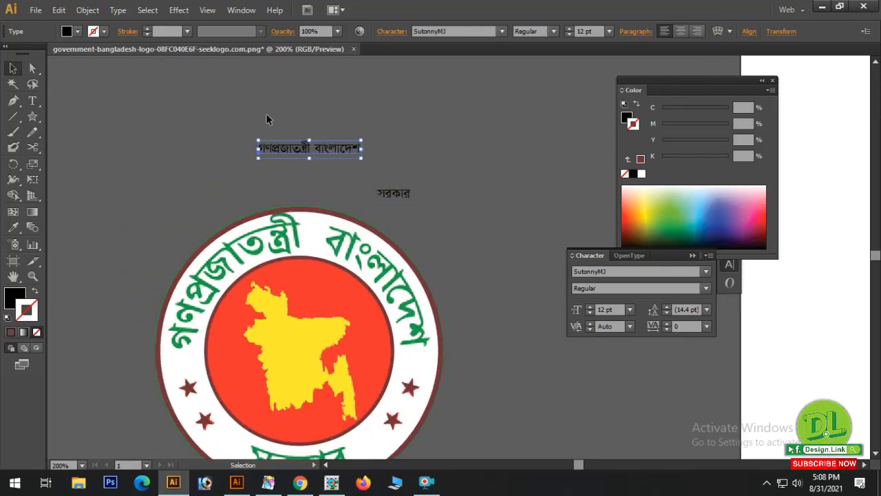
Set both Bangla text objects to the Bold style
left_click_drag(267, 119, 409, 193)
left_click(701, 289)
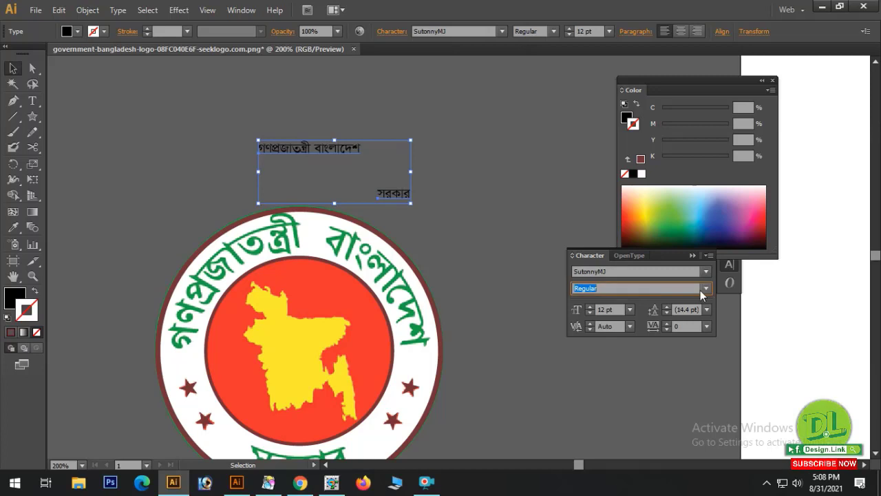
left_click(705, 289)
left_click(609, 328)
left_click(450, 141)
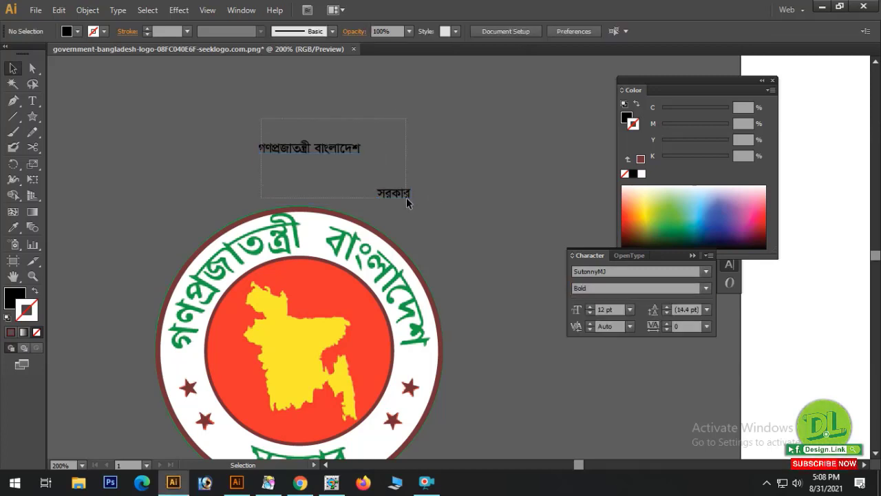
Stack "সরকার" beneath "গণপ্রজাতন্ত্রী বাংলাদেশ" and scale both texts up to about 39.41 pt
left_click_drag(406, 199, 522, 224)
left_click_drag(493, 232, 287, 149)
left_click(476, 189)
left_click_drag(417, 90, 270, 165)
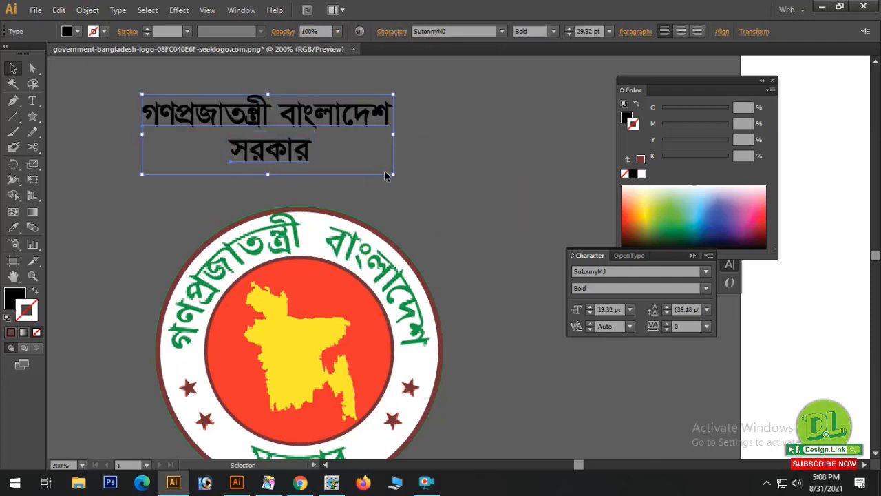
left_click_drag(394, 175, 436, 188)
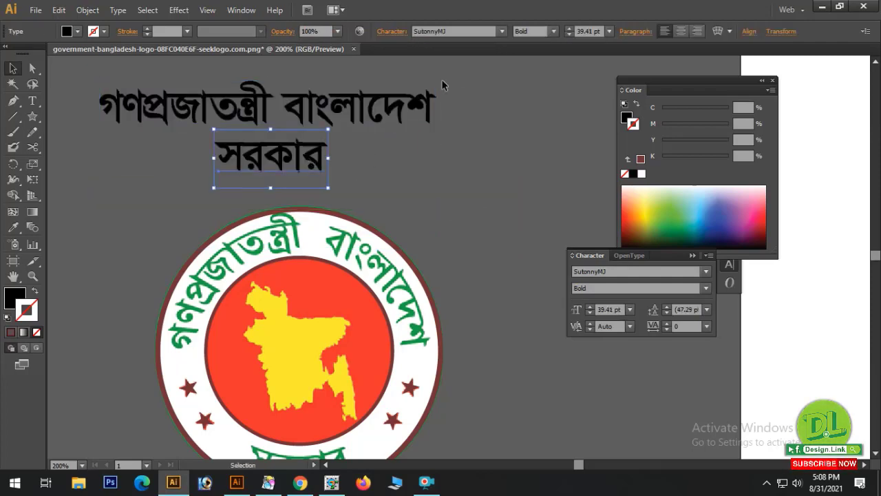
Move "সরকার" below the logo and place "গণপ্রজাতন্ত্রী বাংলাদেশ" just above the logo
left_click_drag(370, 116, 400, 130)
left_click(452, 170)
key("ctrl+minus")
left_click_drag(463, 217, 369, 196)
left_click_drag(250, 131, 360, 399)
left_click_drag(380, 212, 417, 222)
left_click_drag(381, 133, 381, 164)
left_click(444, 183)
Duplicate the outer brown circle in place and shrink the copy concentrically to run through the middle of the green lettering
left_click_drag(410, 266, 404, 211)
left_click_drag(146, 127, 555, 317)
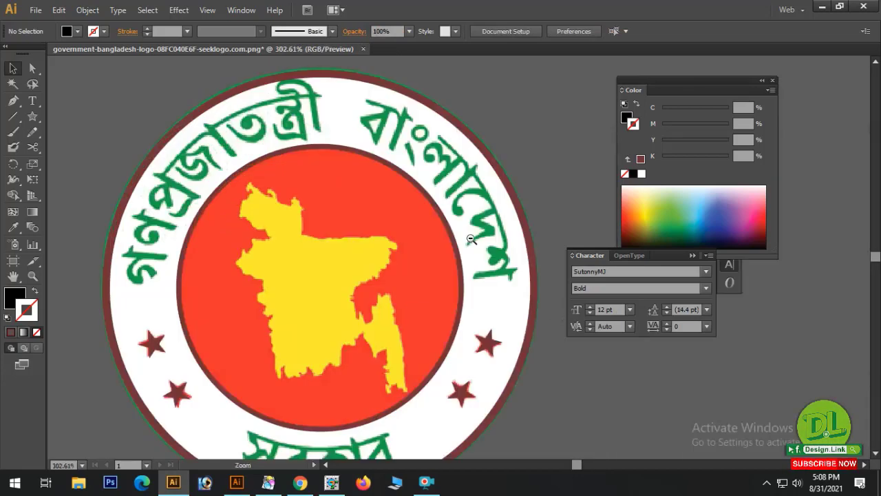
left_click_drag(409, 139, 402, 176)
left_click(444, 156)
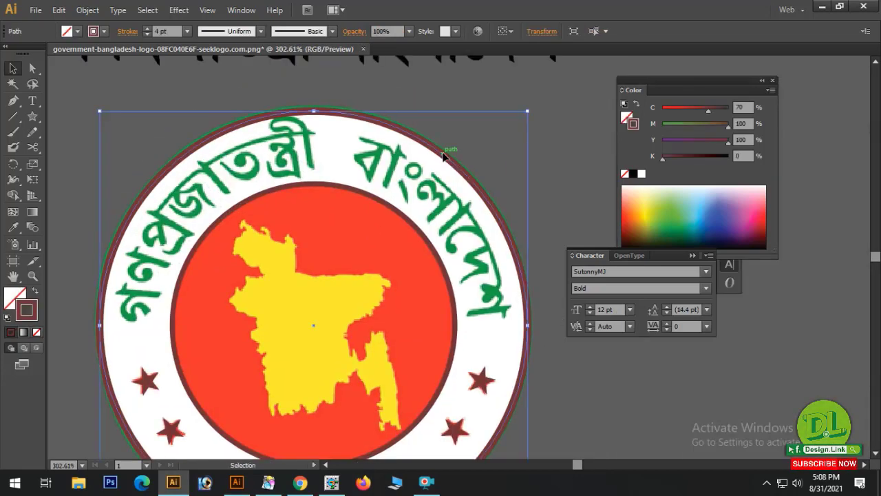
key("a")
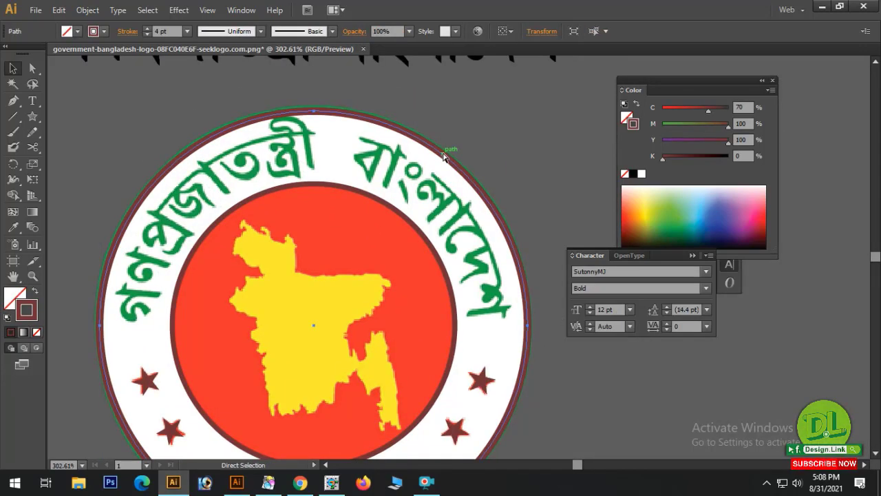
key("v")
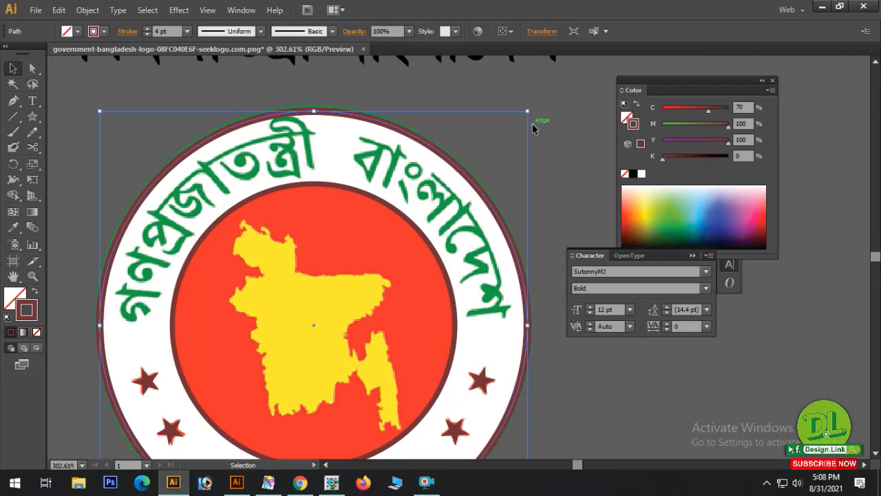
mouse_move(528, 111)
left_mouse_down()
mouse_move(531, 136)
mouse_move(518, 153)
mouse_move(491, 146)
left_mouse_up()
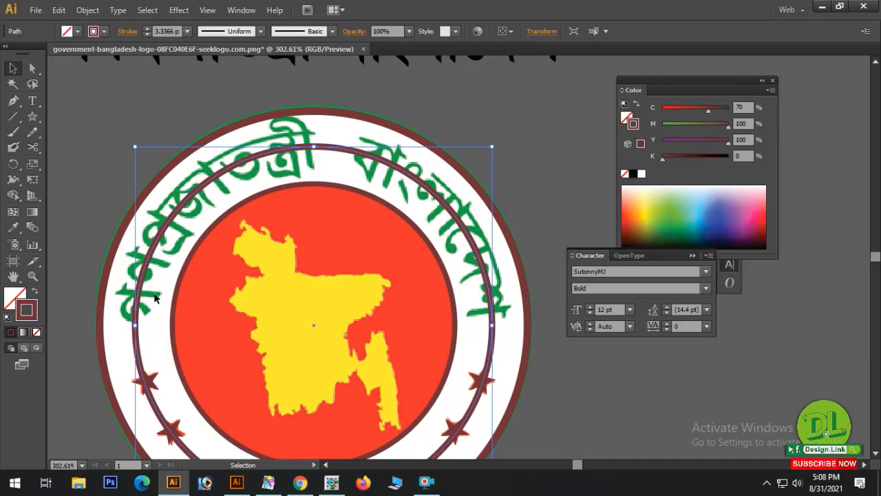
Cut the new circle with the Scissors tool just below both ends of the upper green lettering
left_click(467, 278, "ctrl+alt")
left_click_drag(468, 279, 424, 244)
left_click_drag(478, 257, 472, 290)
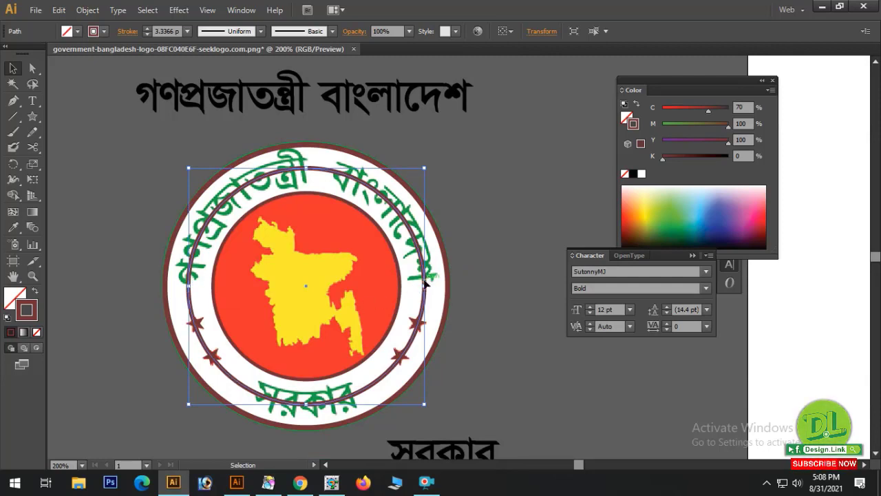
left_click_drag(32, 147, 76, 167)
key("ctrl+plus")
key("ctrl+plus")
key("ctrl+plus")
left_click_drag(128, 259, 198, 273)
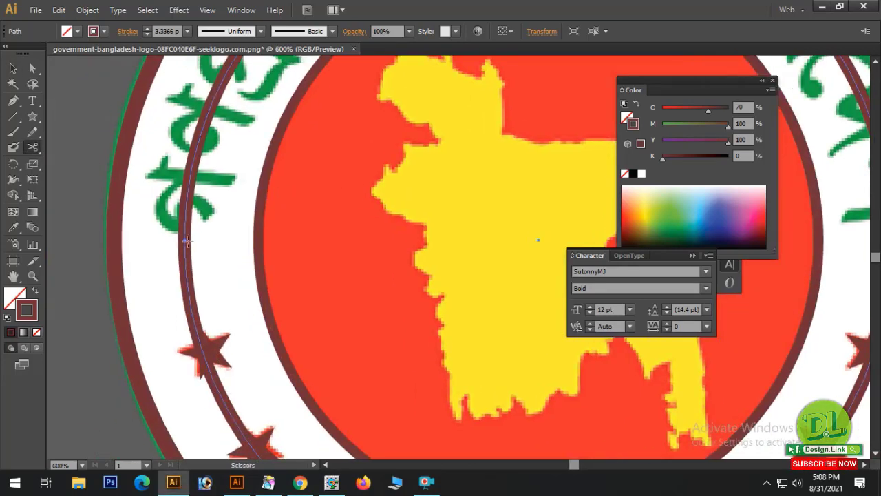
left_click(184, 232)
scroll(186, 236, "right", 6)
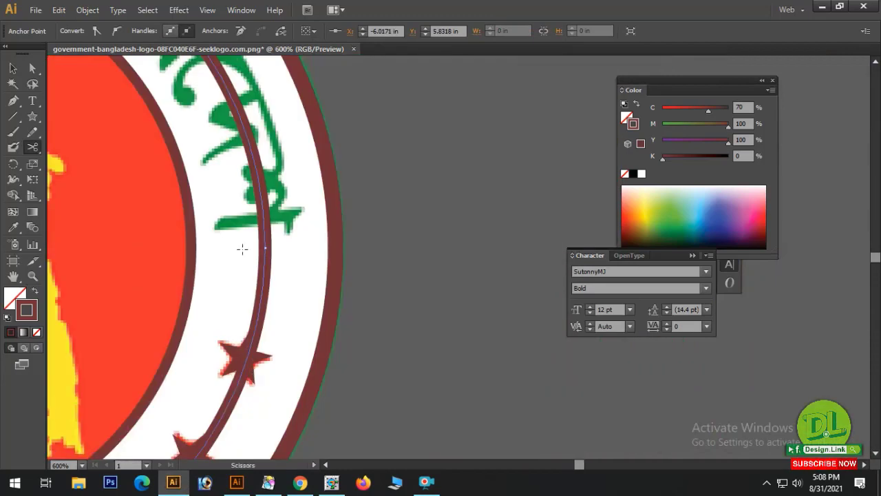
left_click(265, 237)
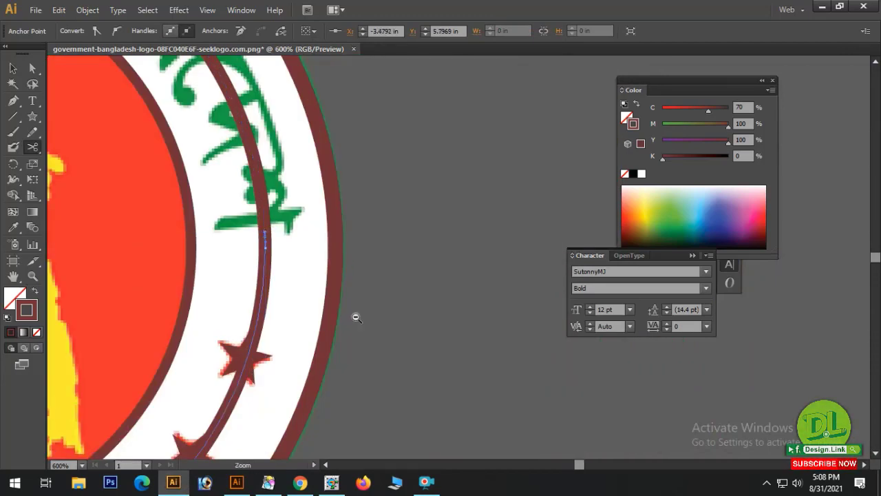
Cut the circle on either side of the green word "সরকার" at the logo's lower edge
left_click(356, 316, "ctrl+alt")
left_click(356, 317, "ctrl+alt")
left_click_drag(355, 315, 316, 272)
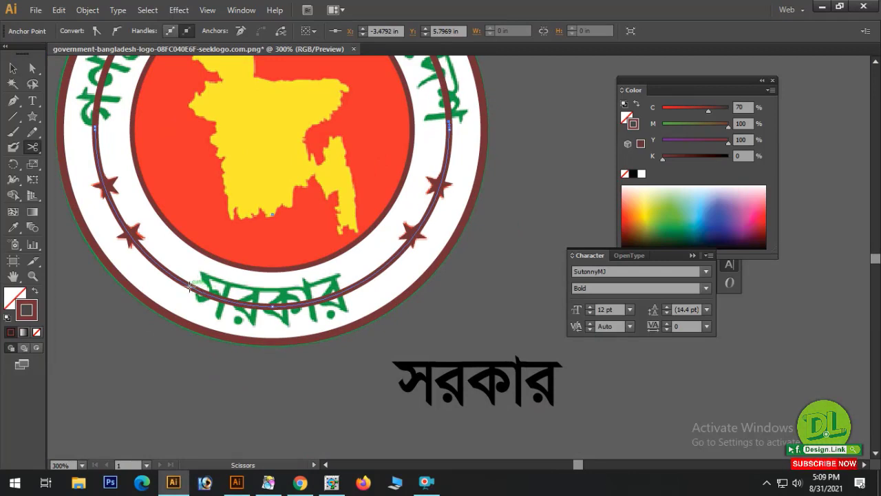
left_click(190, 286)
left_click(357, 289)
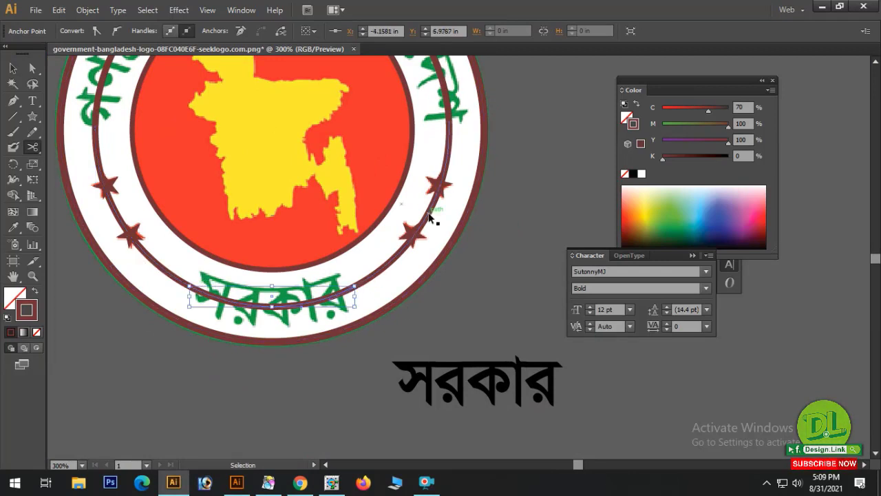
Delete the two cut circle segments that run through the stars, keeping the upper and lower arcs
key("ctrl+minus")
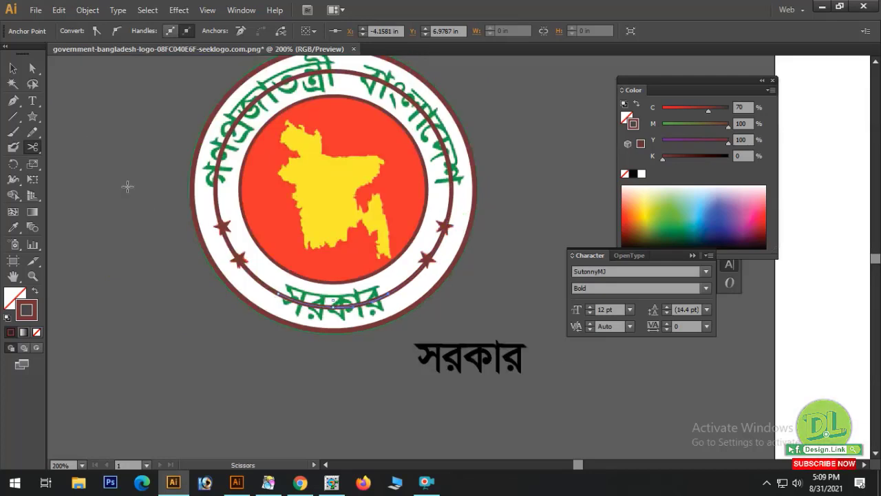
left_click(32, 68)
left_click(129, 183)
left_click(218, 208)
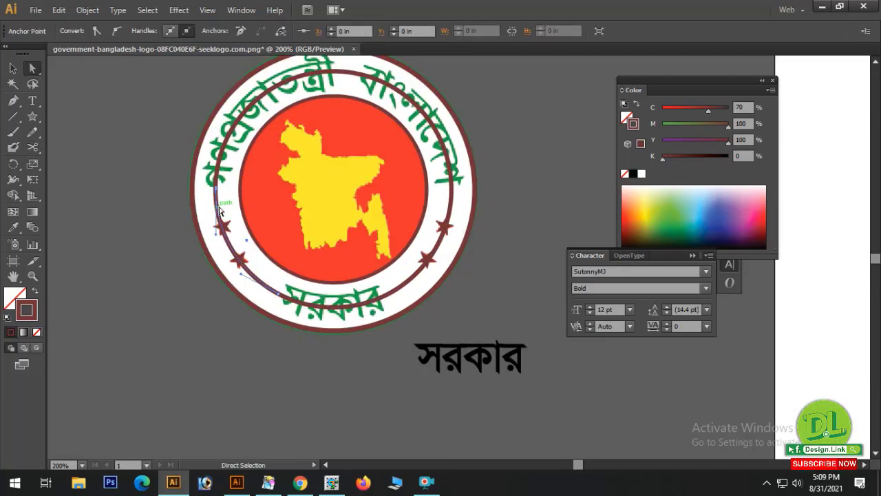
key("Delete")
key("Delete")
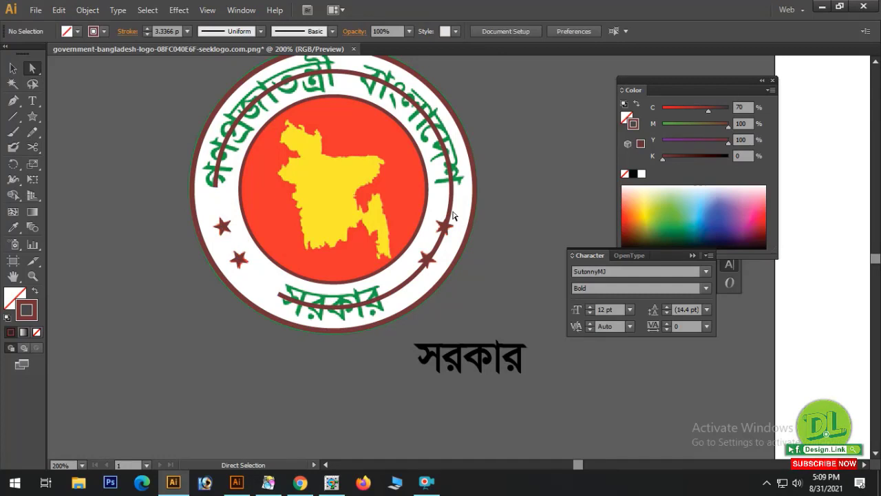
left_click(452, 215)
key("Delete")
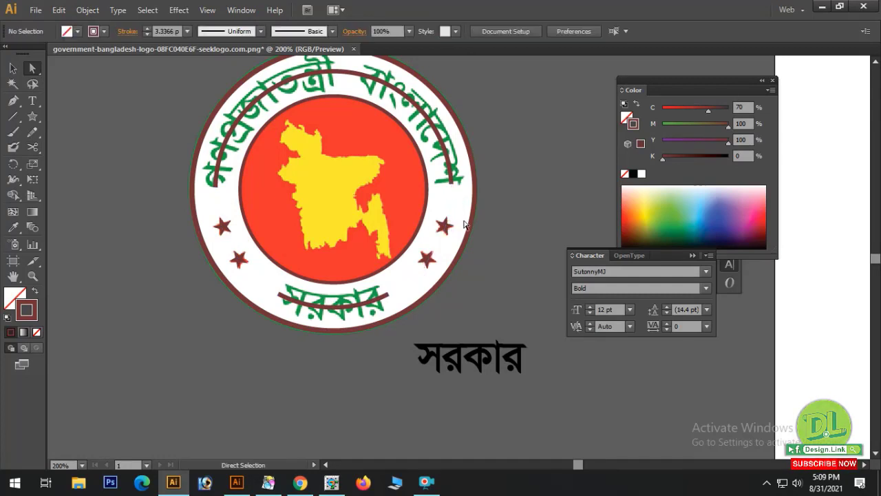
Try to convert the "গণপ্রজাতন্ত্রী বাংলাদেশ" text above the logo to outlines
left_click(13, 68)
left_click_drag(378, 233, 317, 336)
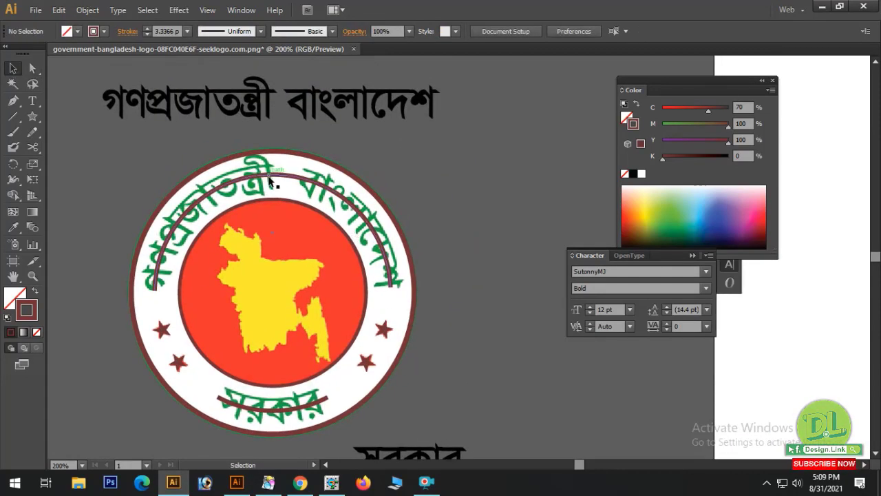
left_click(470, 238, "alt")
left_click(296, 170)
right_click(296, 172)
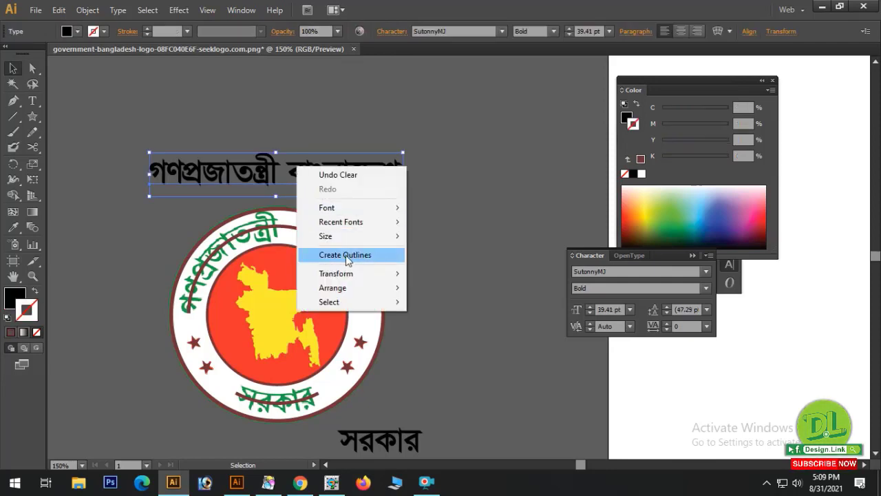
left_click(447, 166)
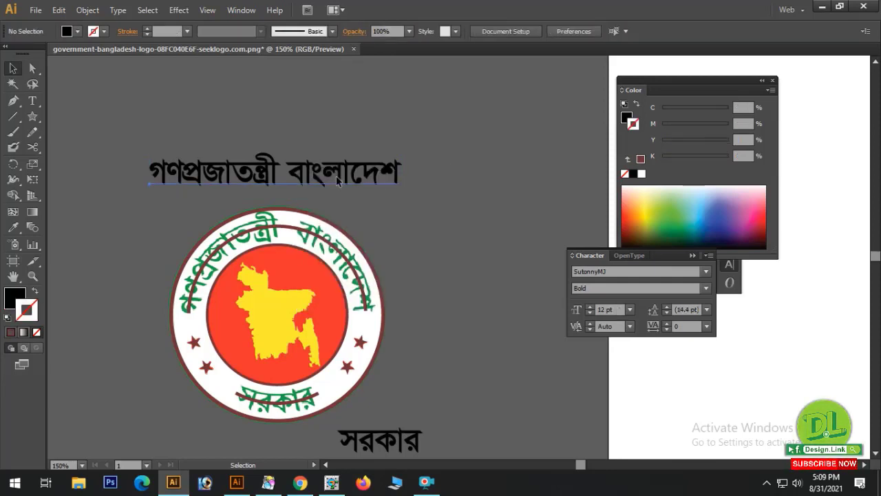
left_click(335, 175)
right_click(335, 174)
left_click(375, 263)
left_click(443, 249)
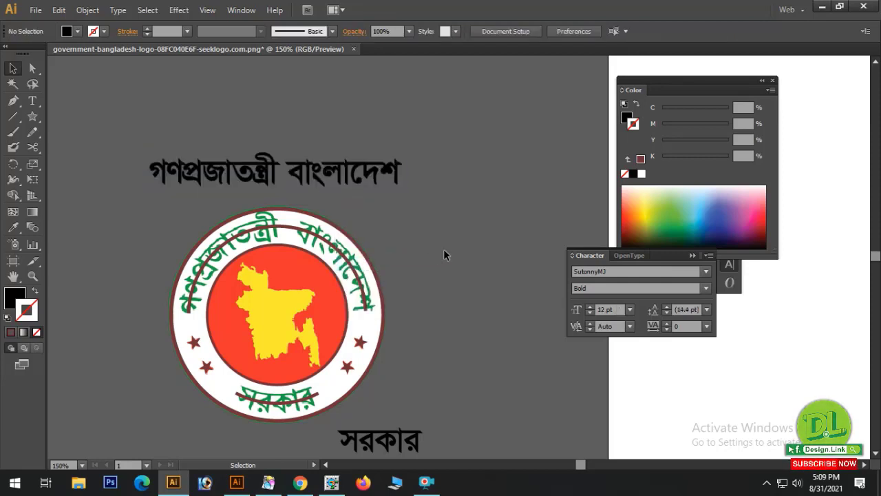
left_click(373, 180)
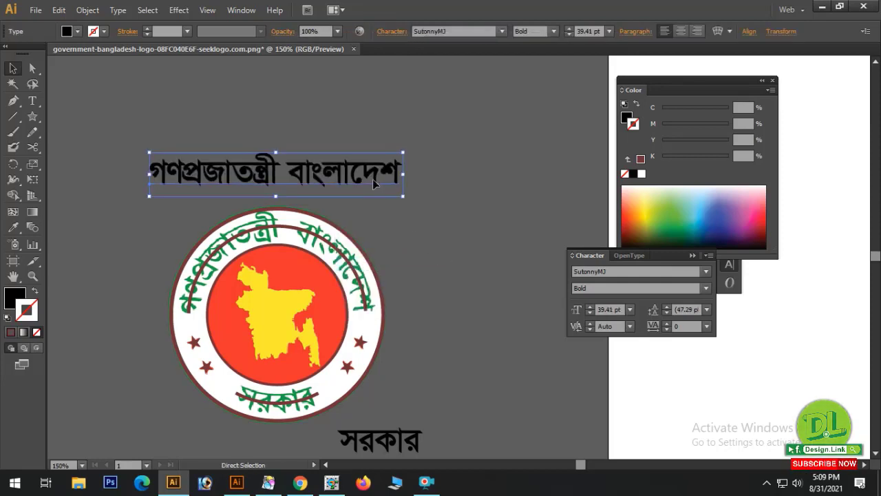
Create outlines from the "গণপ্রজাতন্ত্রী বাংলাদেশ" lettering above the logo and undo the conversion
key("ctrl+shift+o")
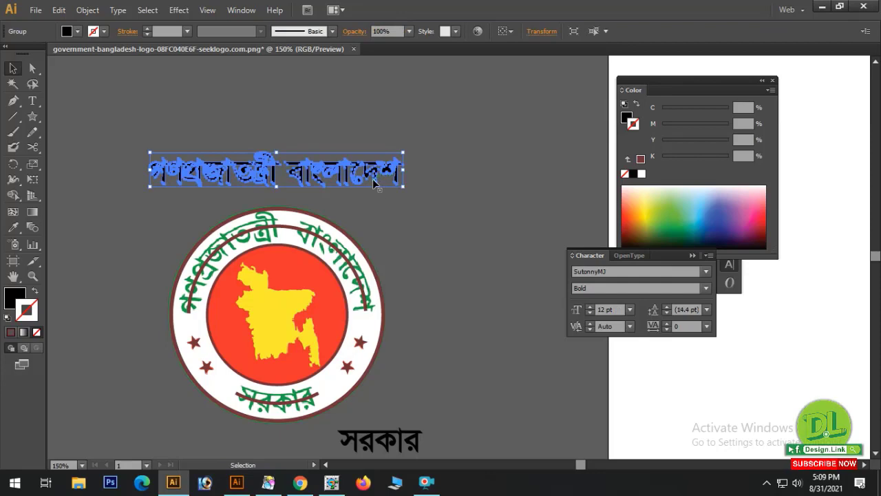
left_click(444, 210)
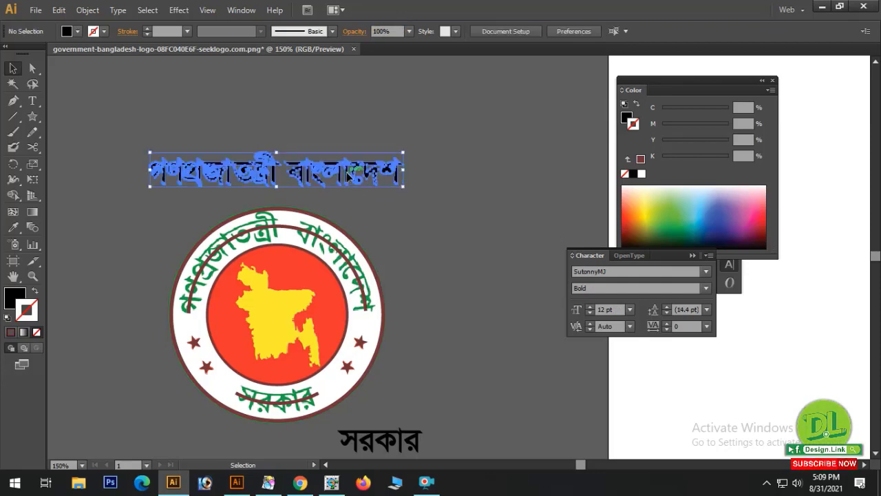
right_click(350, 173)
left_click(504, 182)
key("ctrl+z")
Convert the "গণপ্রজাতন্ত্রী বাংলাদেশ" text above the logo to outlines
right_click(355, 170)
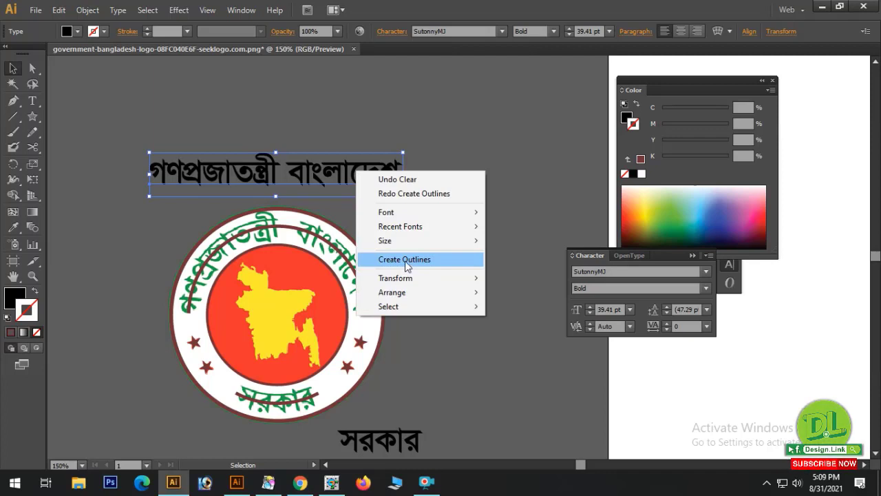
left_click(404, 261)
left_click(489, 217)
key("space")
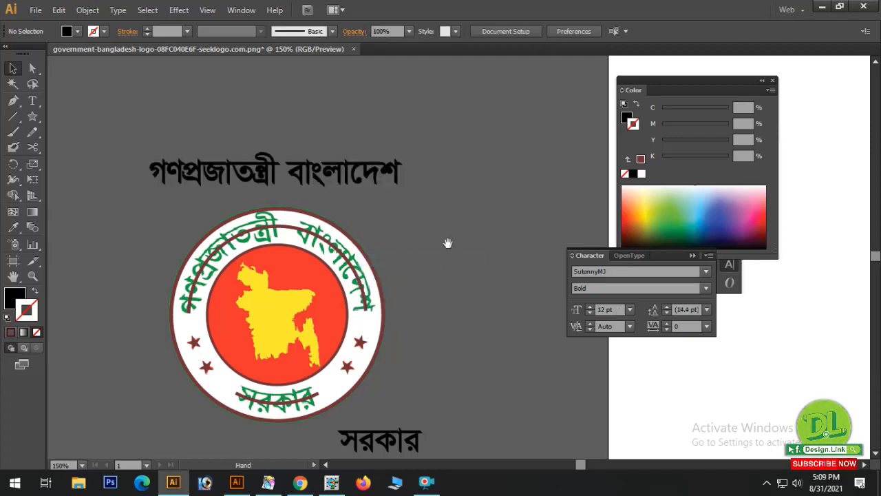
left_click_drag(448, 243, 417, 206)
left_click_drag(332, 128, 354, 153)
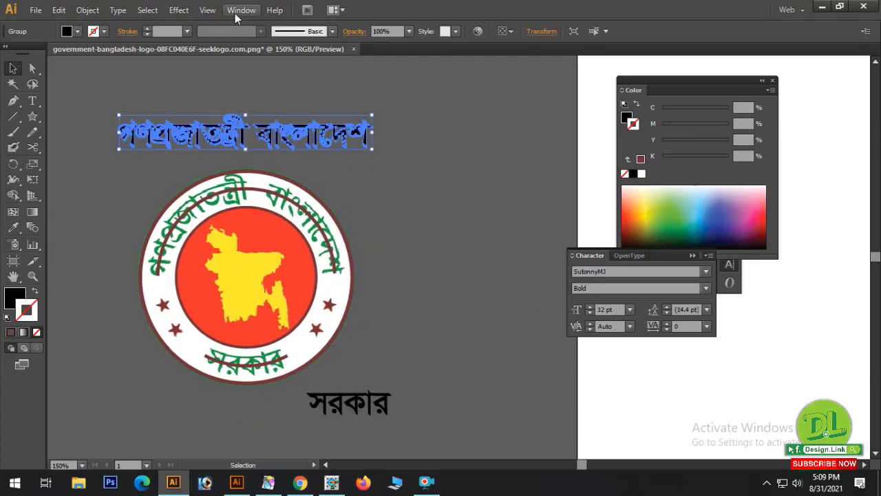
left_click(495, 131)
Create an art brush from the outlined "গণপ্রজাতন্ত্রী বাংলাদেশ" lettering, keeping the default brush options
left_click(241, 9)
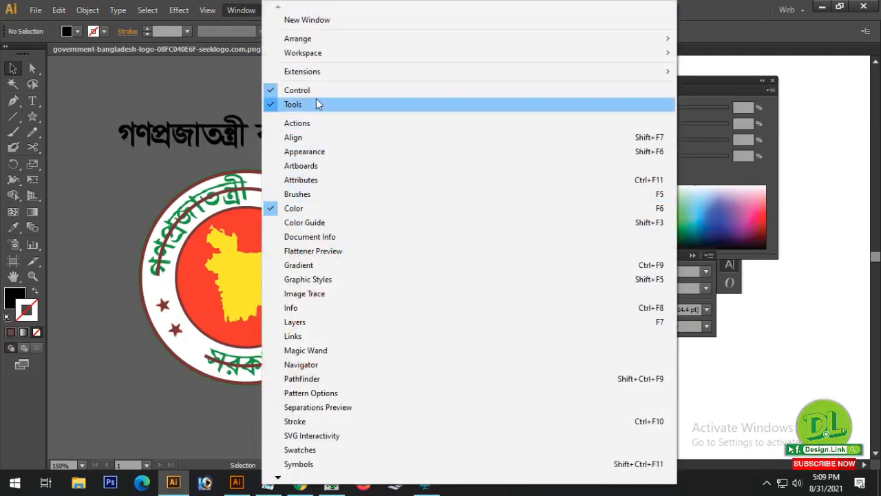
left_click(316, 196)
mouse_move(328, 136)
left_mouse_down()
mouse_move(760, 222)
mouse_move(756, 203)
left_mouse_up()
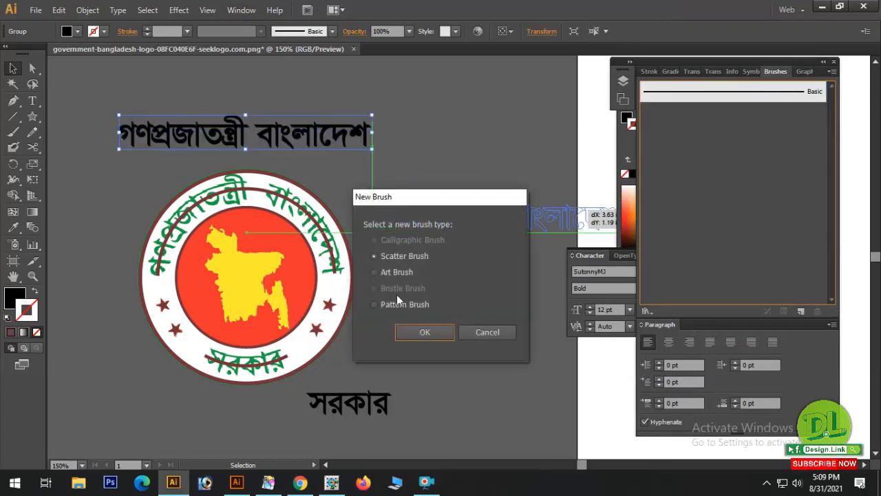
left_click(474, 329)
mouse_move(276, 135)
left_mouse_down()
mouse_move(285, 128)
mouse_move(619, 196)
mouse_move(732, 198)
left_mouse_up()
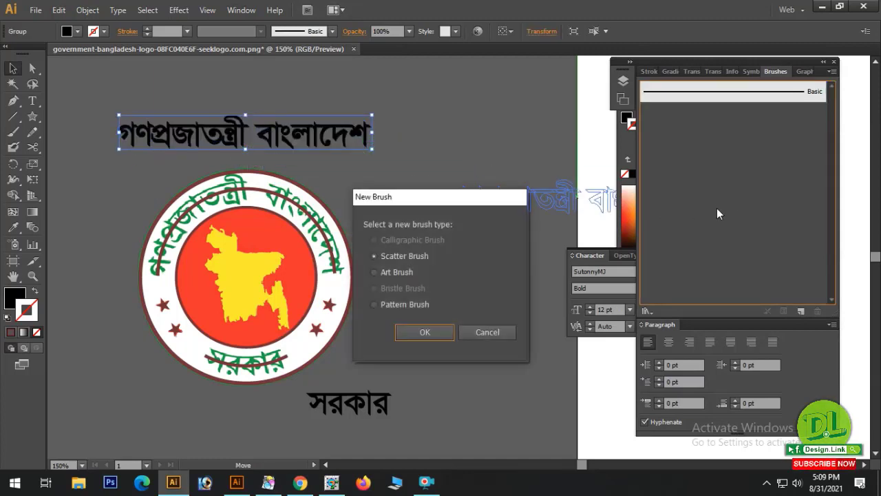
left_click(372, 272)
left_click(423, 331)
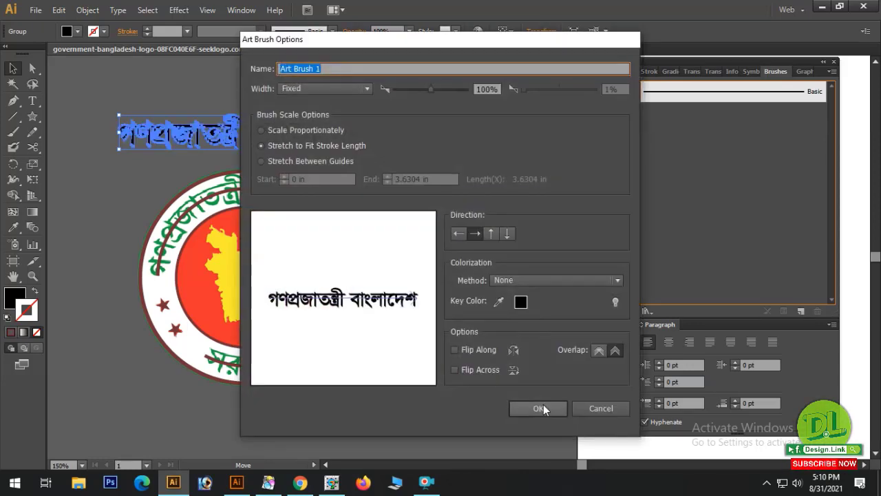
left_click(543, 406)
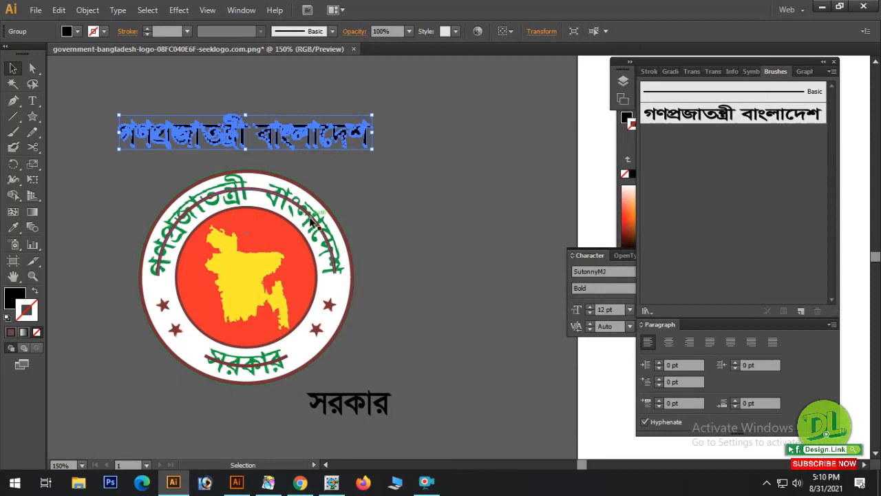
Try the new lettering brush on the upper arc and undo it
left_click(255, 199)
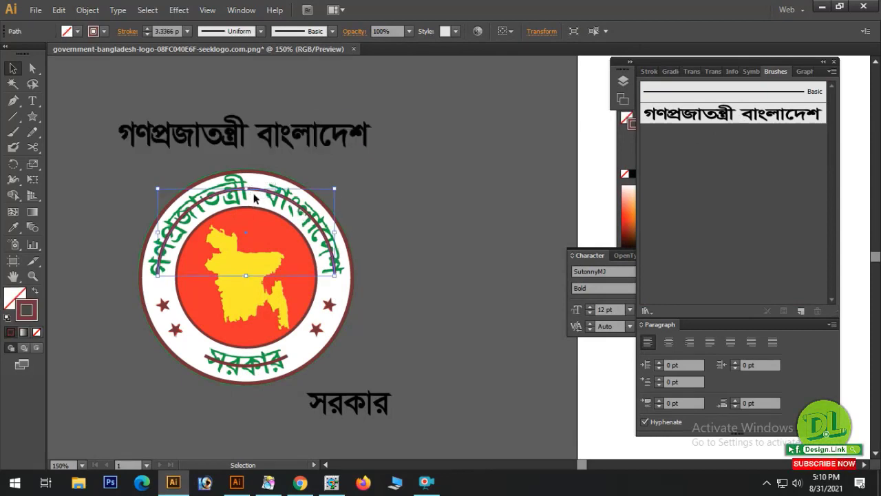
left_click(697, 115)
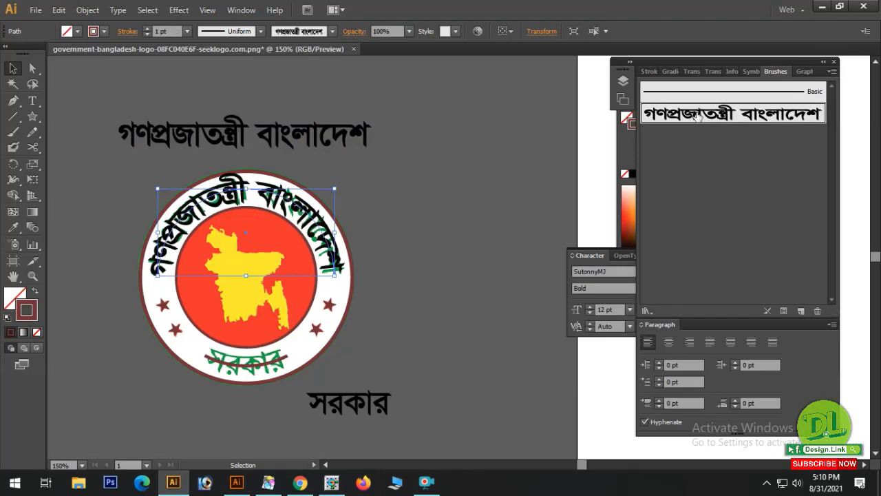
key("ctrl+z")
left_click(511, 183)
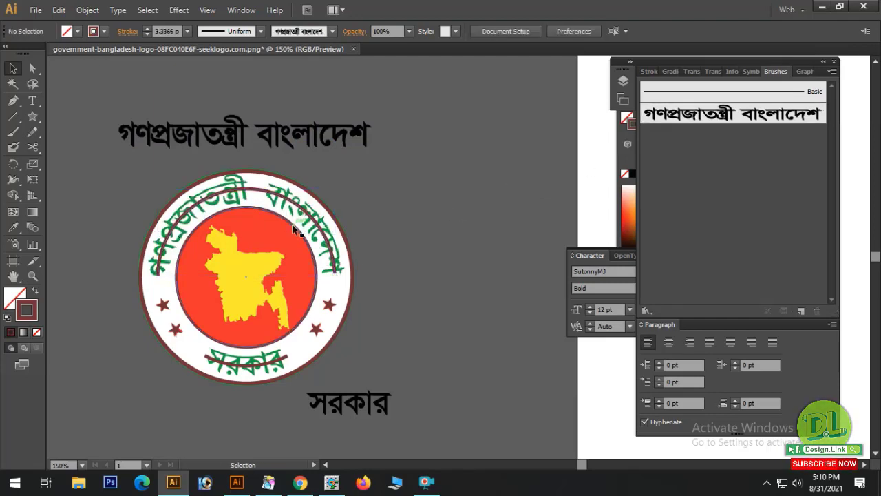
Apply the "গণপ্রজাতন্ত্রী বাংলাদেশ" art brush to the upper arc of the logo
left_click(261, 199)
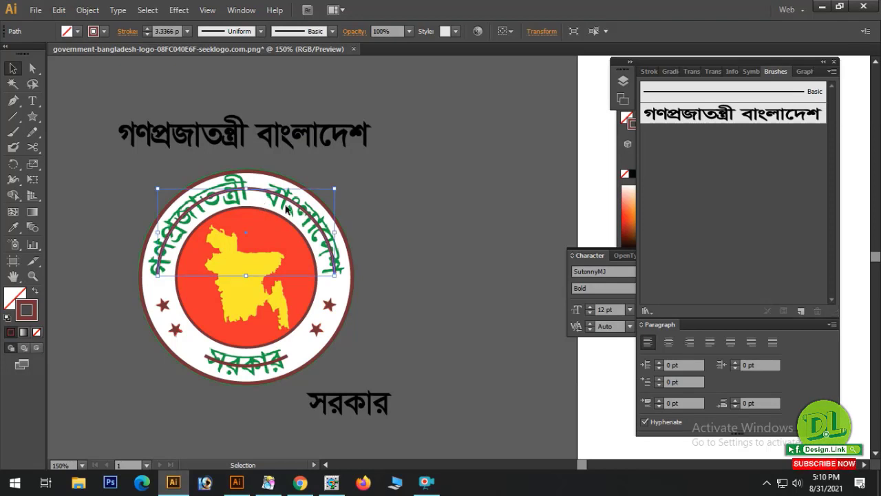
left_click(713, 123)
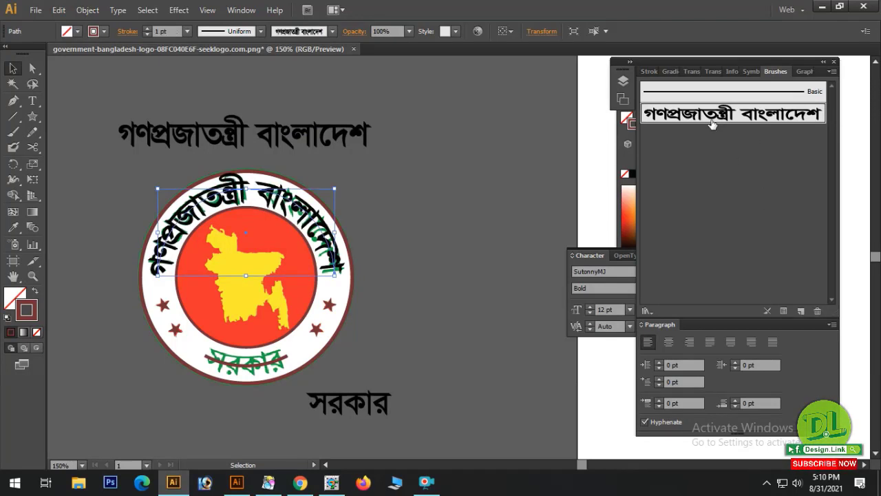
left_click(408, 198)
Set the stroke weight of the upper brushed lettering to 0.85 pt
left_click_drag(144, 171, 495, 289)
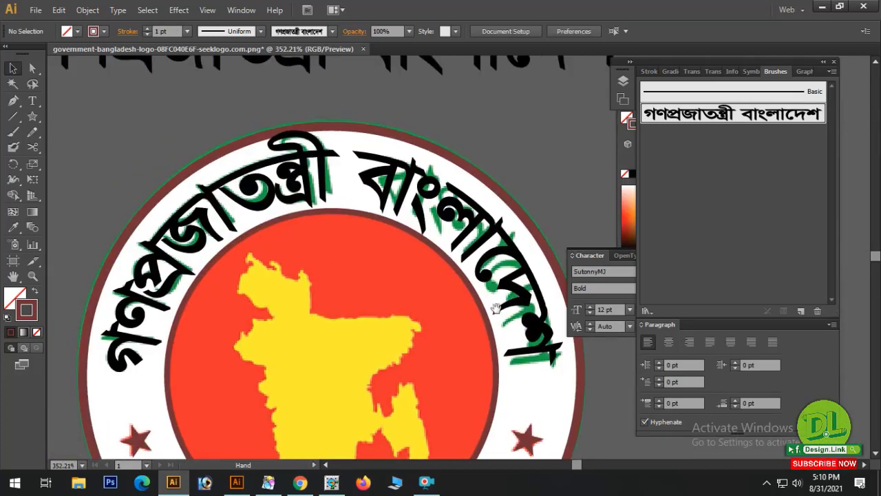
left_click(441, 208)
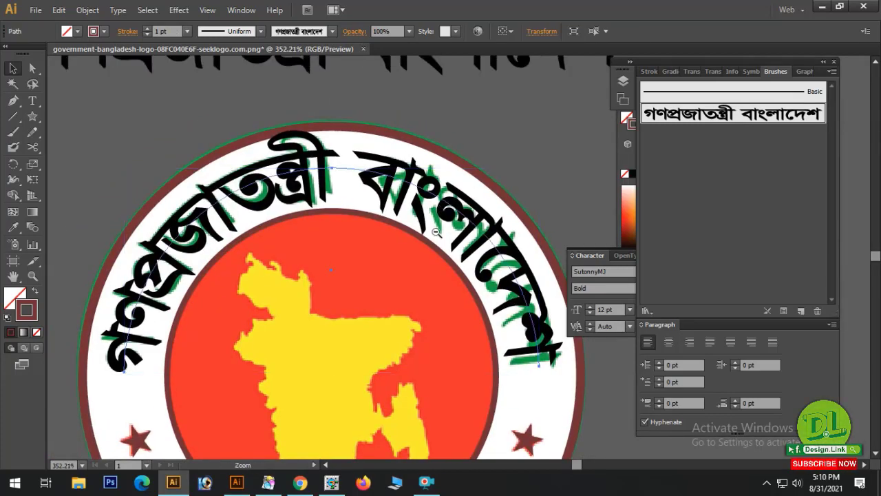
left_click(437, 232, "ctrl+alt")
left_click(436, 233, "ctrl+alt")
left_click_drag(436, 233, 359, 196)
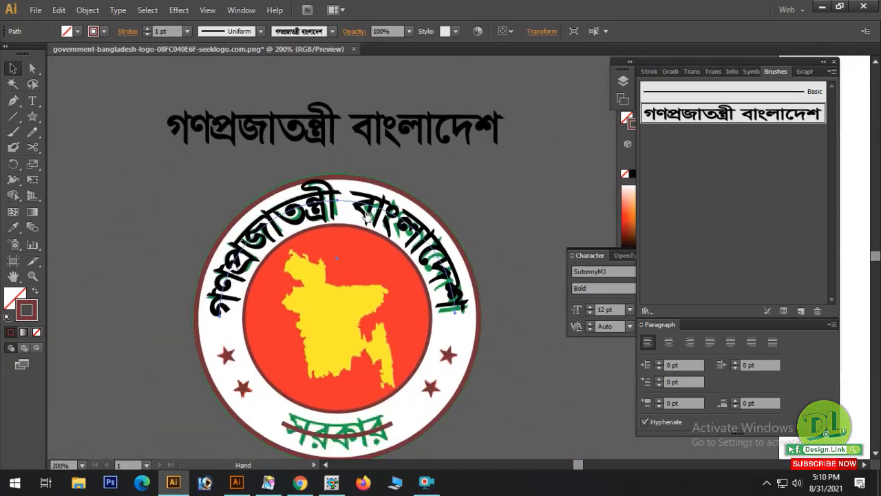
left_click(187, 31)
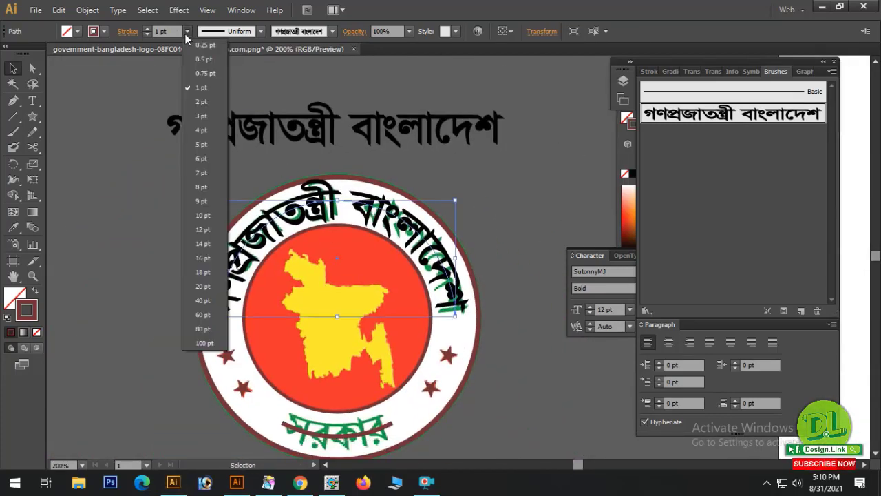
left_click(204, 74)
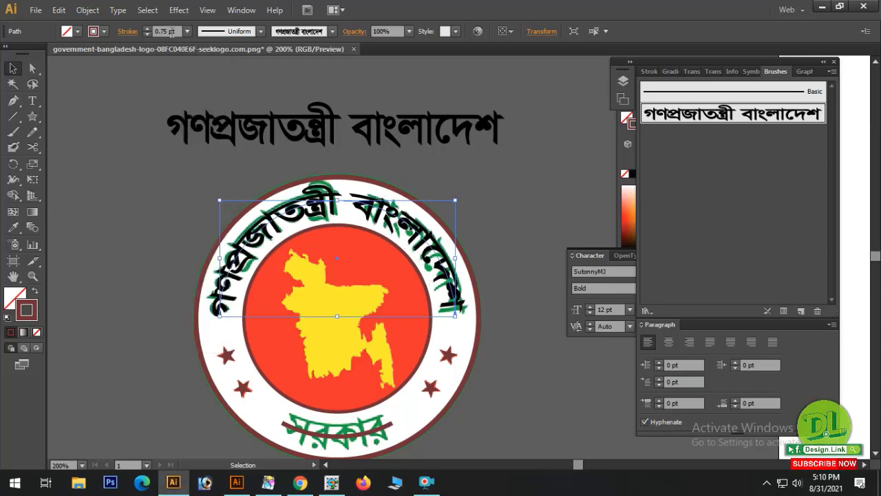
left_click(175, 31)
type("0.85")
key("Return")
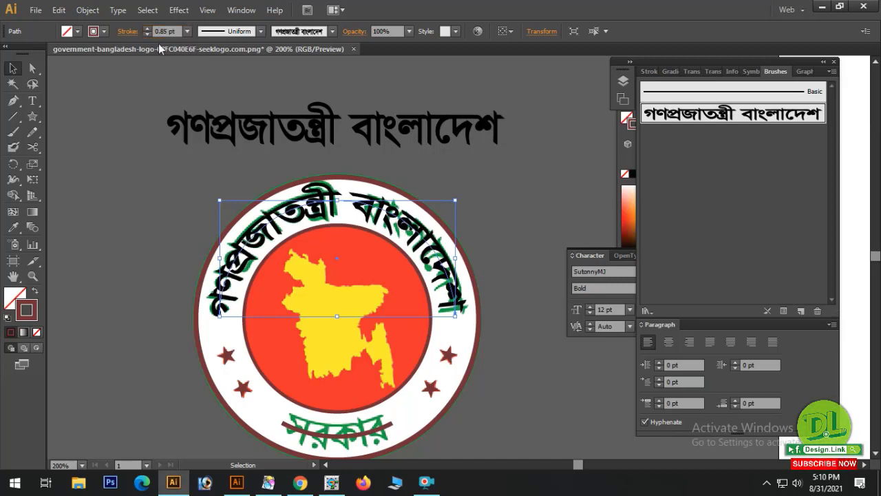
Nudge the upper curved lettering slightly to align it with the green original letters
key("Right")
key("Left")
key("Right")
key("Up")
key("Down")
left_click(535, 185)
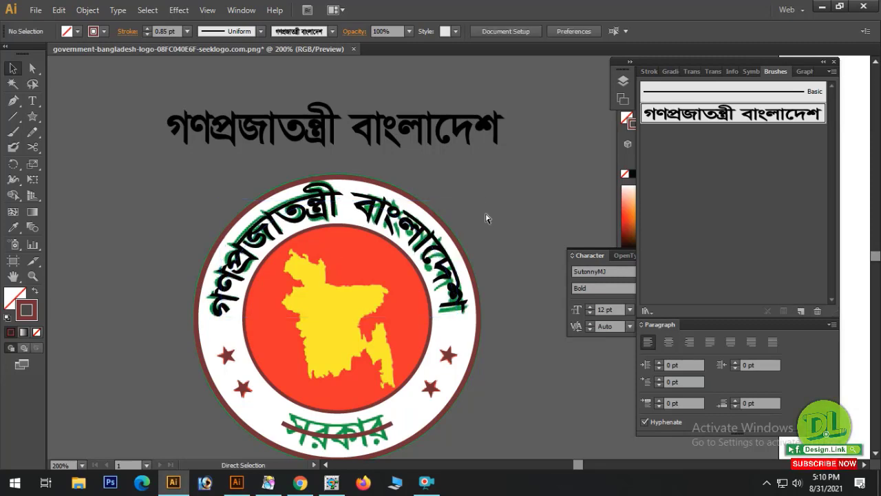
Examine the logo's lower area, with the green "সরকার" word and the arc running across it
left_click(475, 266, "ctrl+alt")
left_click_drag(473, 269, 393, 219)
left_click(293, 332)
left_click(423, 316)
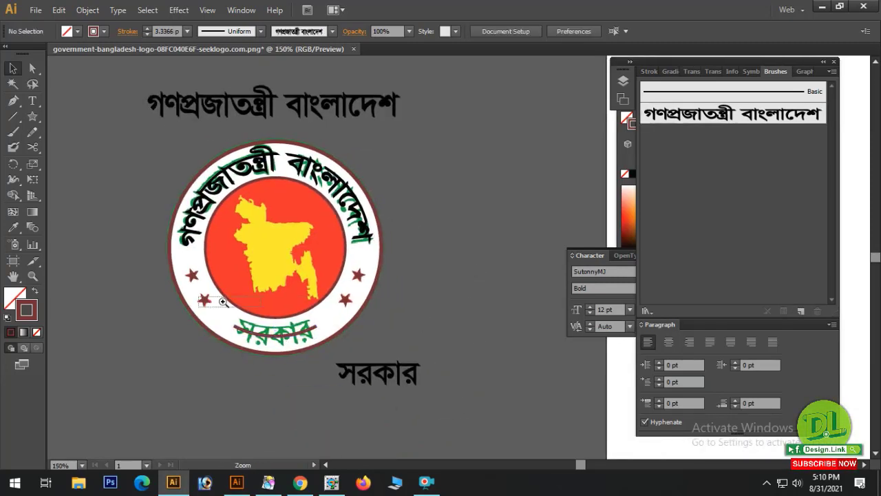
left_click_drag(202, 301, 647, 356)
left_click_drag(356, 317, 447, 297)
left_click(490, 217, "ctrl+alt")
left_click(490, 217, "ctrl+alt")
left_click_drag(455, 247, 407, 263)
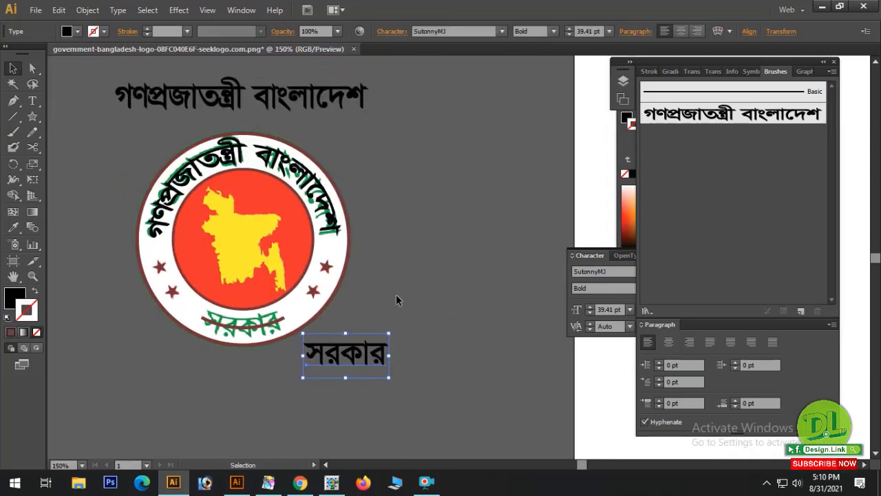
Move the black "সরকার" text slightly farther from the logo and convert it to outlines
left_click(328, 313)
left_click(383, 353)
left_click_drag(346, 353, 383, 344)
right_click(384, 343)
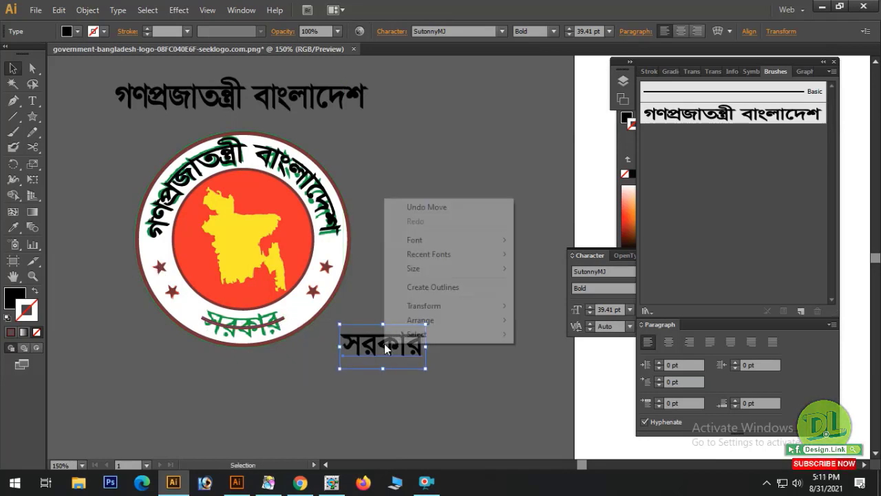
left_click(423, 288)
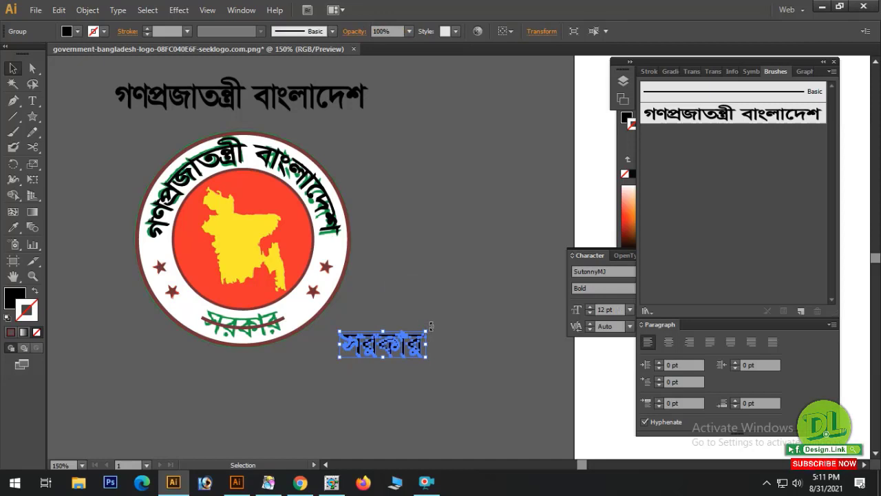
Try rotating the outlined "সরকার" word upside down and undo the rotation
left_click_drag(431, 324, 340, 365)
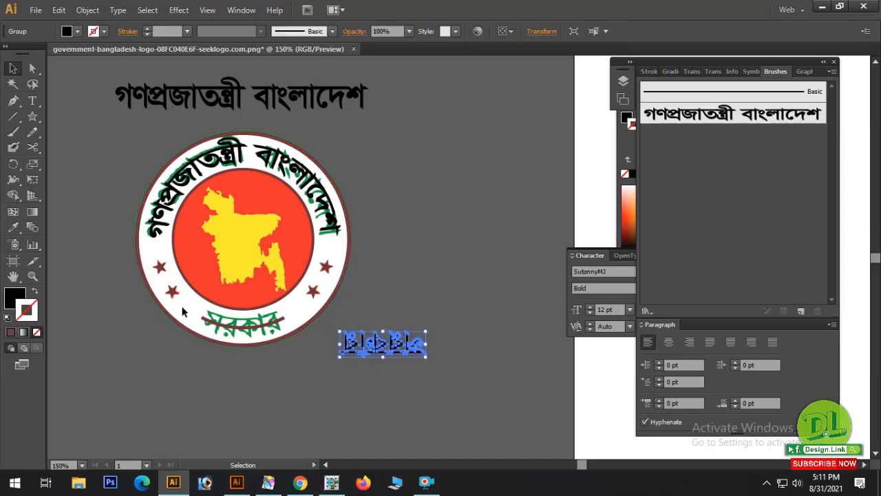
left_click_drag(184, 308, 300, 316)
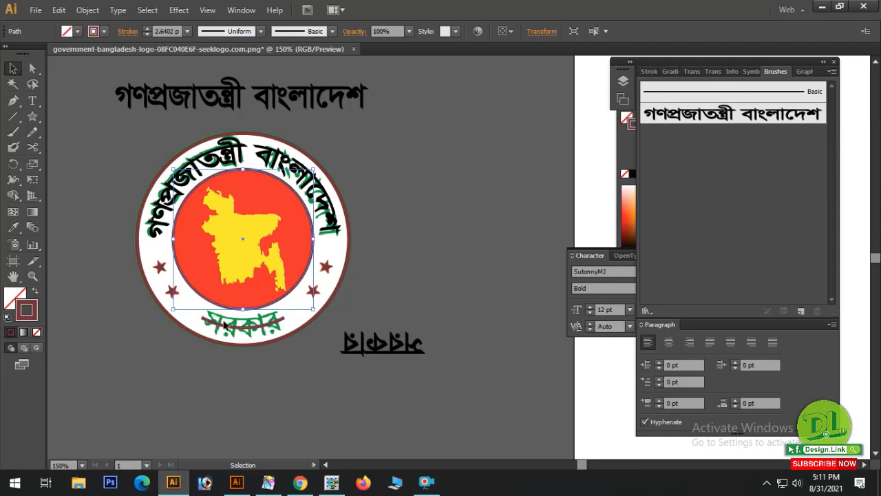
left_click(463, 340)
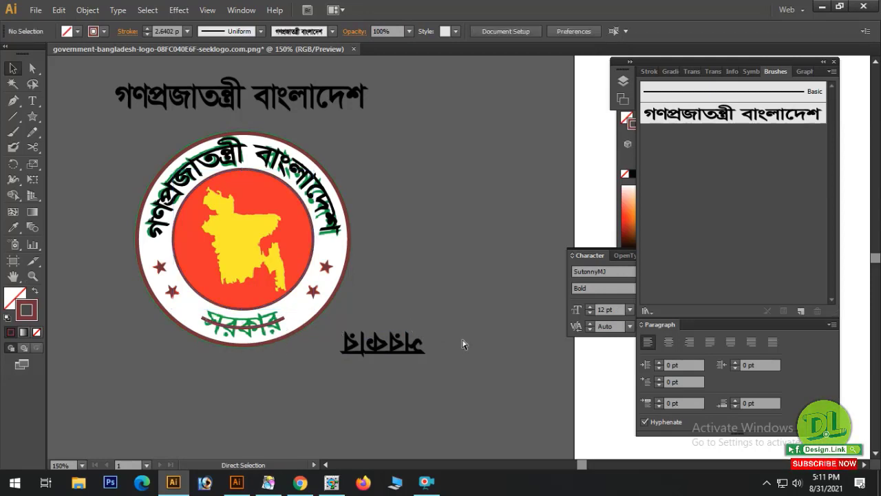
key("ctrl+z")
Rotate the outlined black "সরকার" word by half a turn so it stands upside down
left_click(433, 332)
left_click(421, 336)
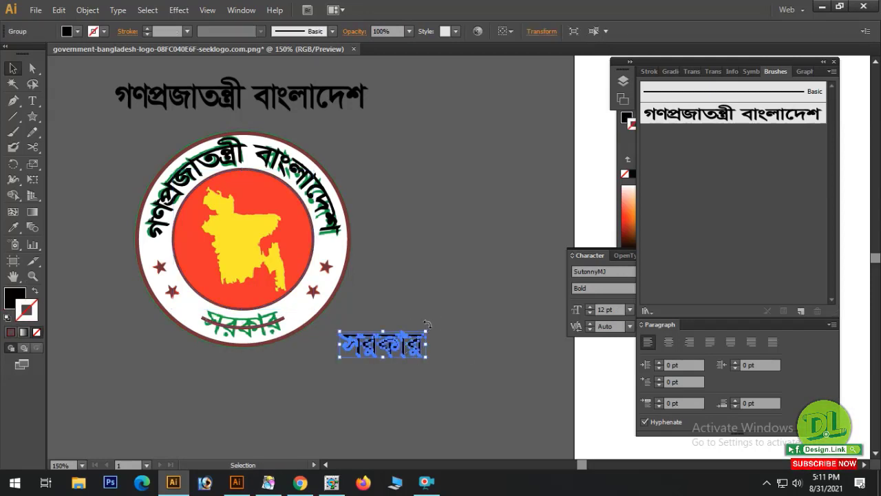
left_click_drag(426, 323, 340, 358)
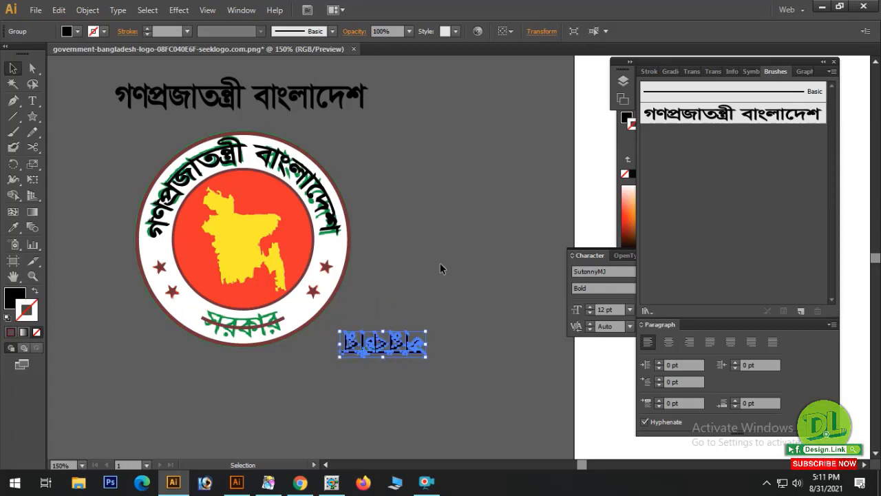
left_click(440, 263)
Create an art brush from the upside-down "সরকার" word with the default brush options
mouse_move(413, 348)
left_mouse_down()
mouse_move(700, 224)
mouse_move(714, 207)
left_mouse_up()
left_click(393, 273)
left_click(413, 332)
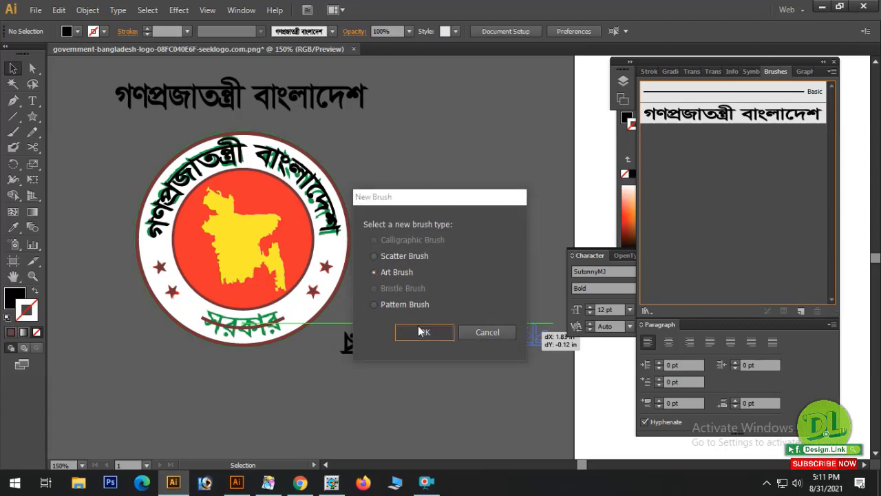
left_click(534, 409)
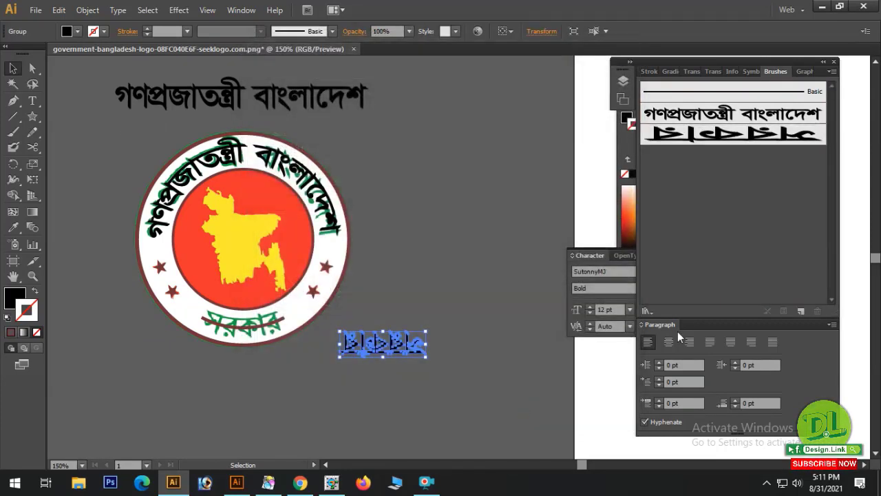
Apply the upside-down "সরকার" art brush to the lower arc path over the green lettering
left_click(299, 335)
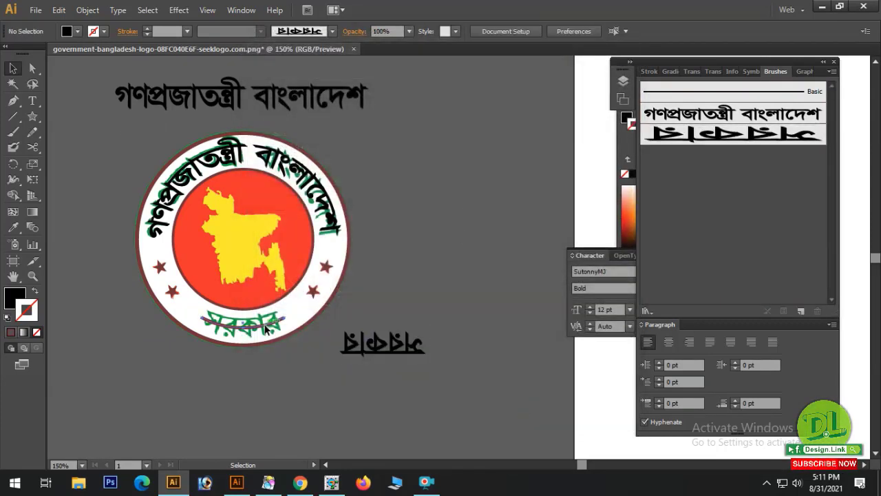
left_click(269, 327)
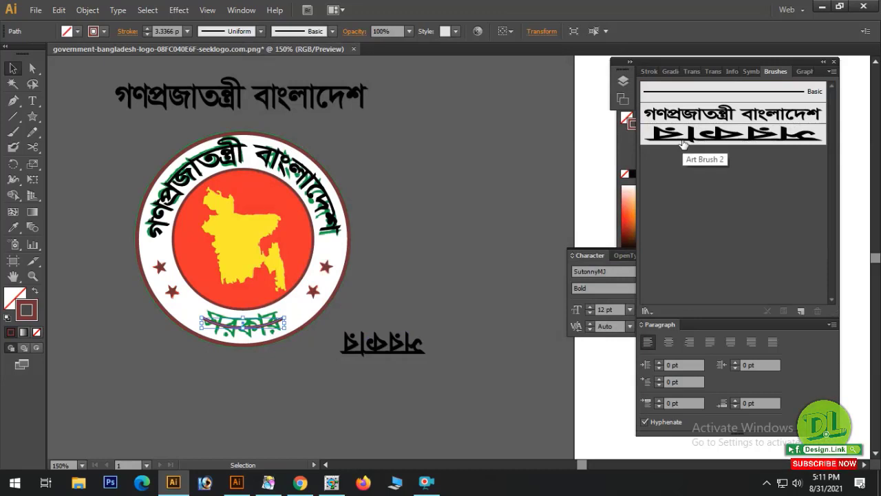
left_click(683, 135)
left_click(435, 263)
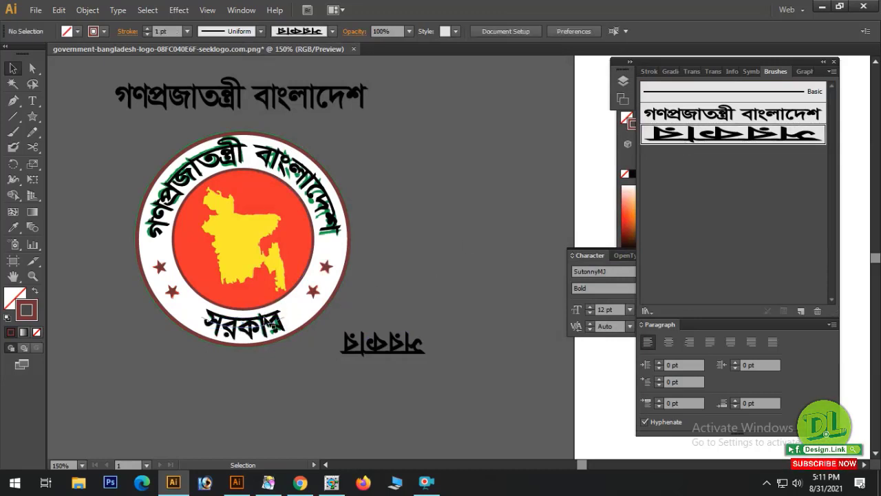
left_click(268, 322)
left_click(427, 315)
Delete the two loose outlined source words, "সরকার" beside the logo and "গণপ্রজাতন্ত্রী বাংলাদেশ" above it
left_click(394, 350)
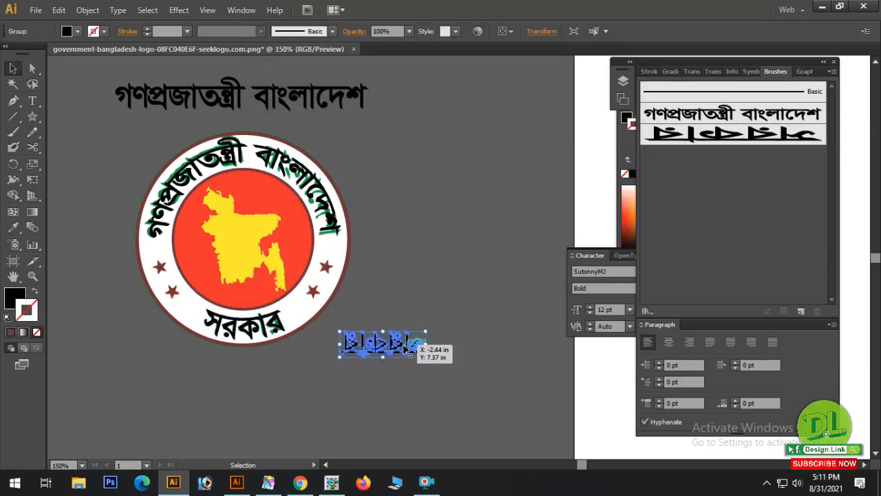
key("Delete")
left_click(286, 101)
key("Delete")
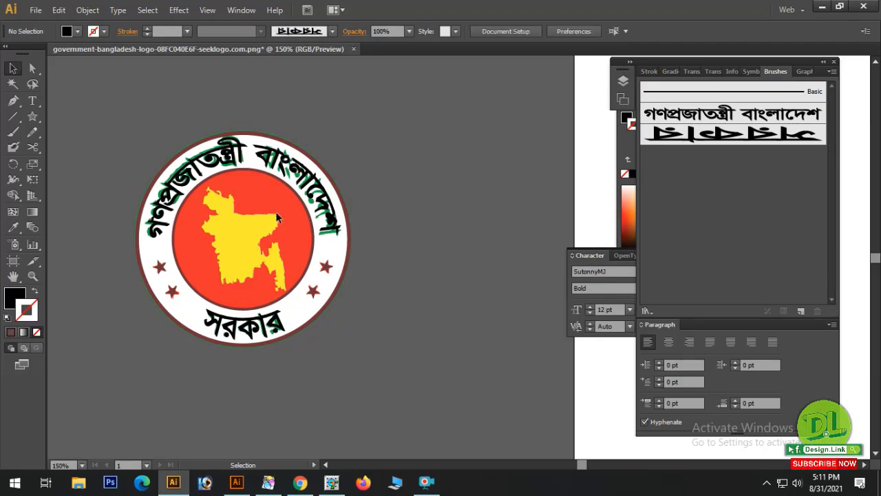
Start tracing the yellow map with the Pen tool from its southeastern tip up the outer edge of the narrow strip
key("ctrl+space")
left_click_drag(113, 126, 498, 378)
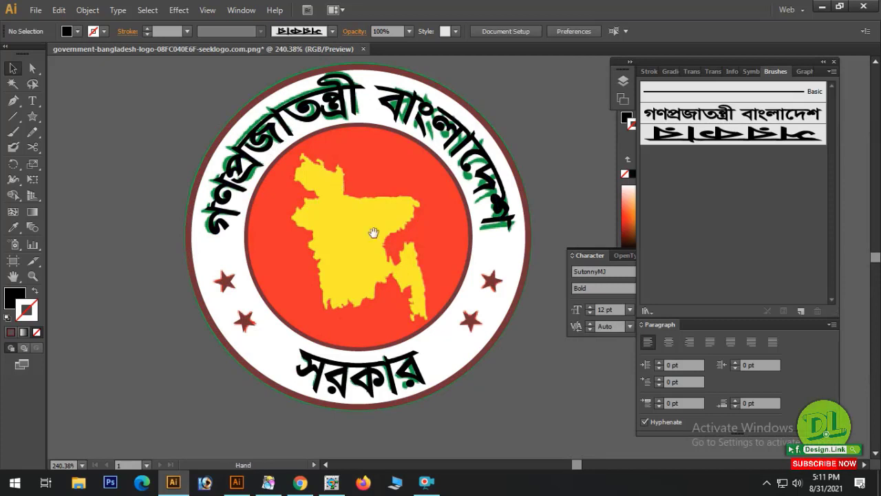
left_click_drag(402, 250, 376, 242)
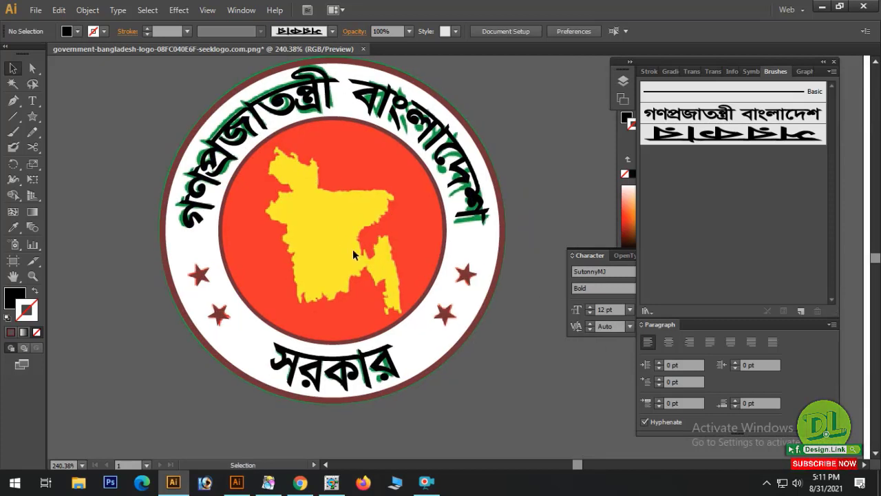
left_click(13, 100)
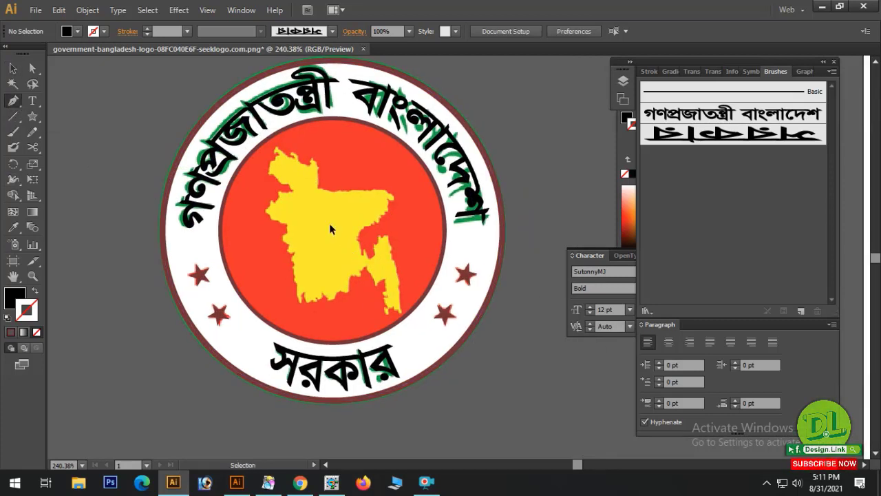
scroll(438, 305, "up", 5)
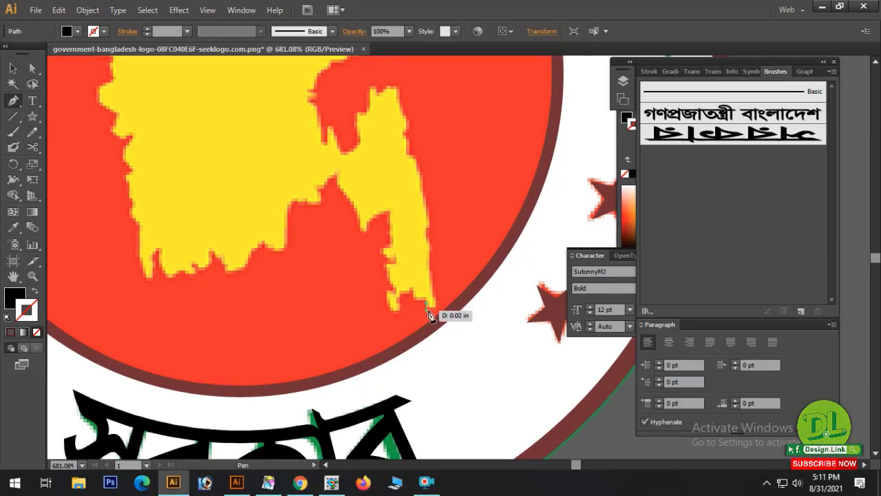
left_click(428, 307)
key("ctrl+z")
left_click_drag(426, 307, 434, 296)
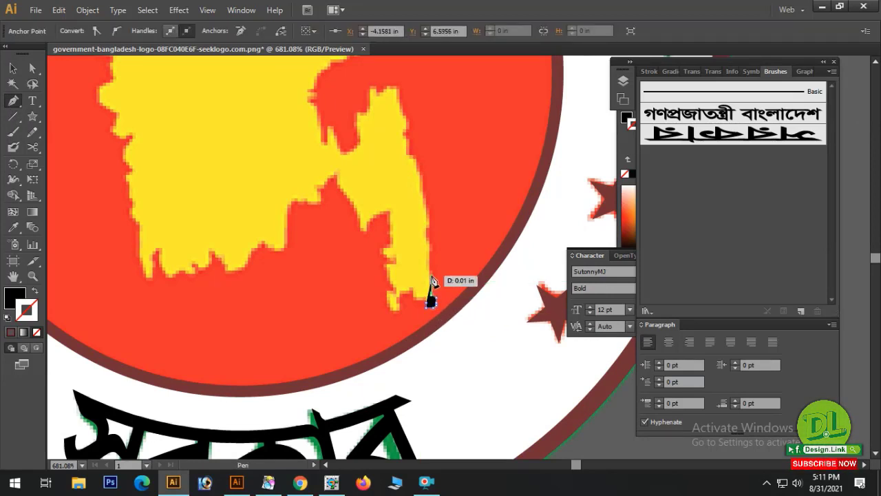
left_click(428, 267)
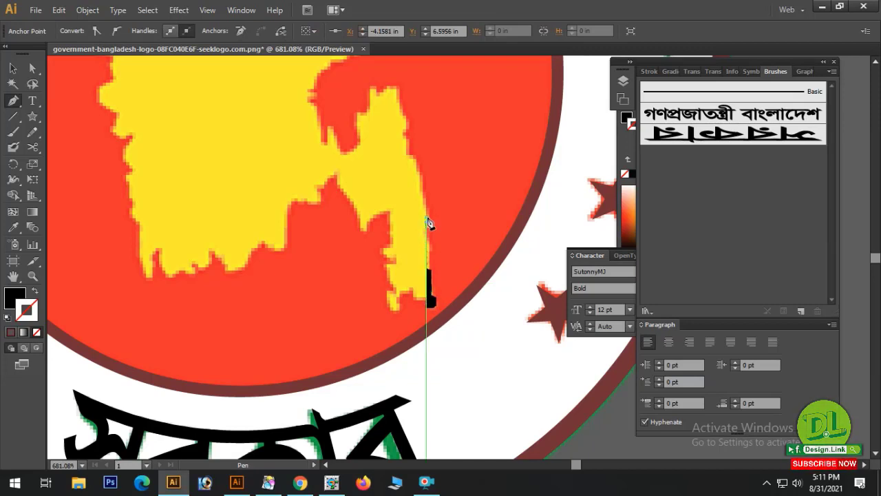
left_click(423, 193)
left_click(413, 159)
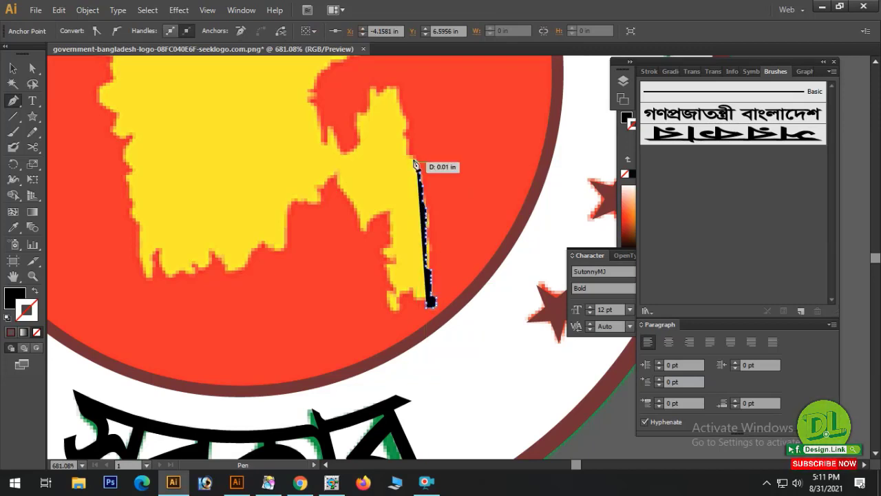
Continue the map outline around the top of the southeastern strip and down its inner side towards the notch
scroll(414, 165, "up", 3)
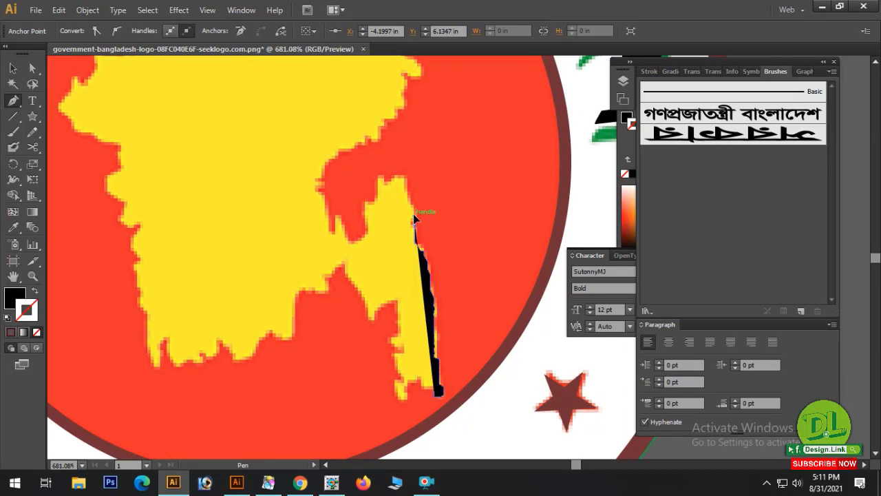
left_click(407, 188)
left_click(404, 177)
left_click(397, 173)
left_click(389, 180)
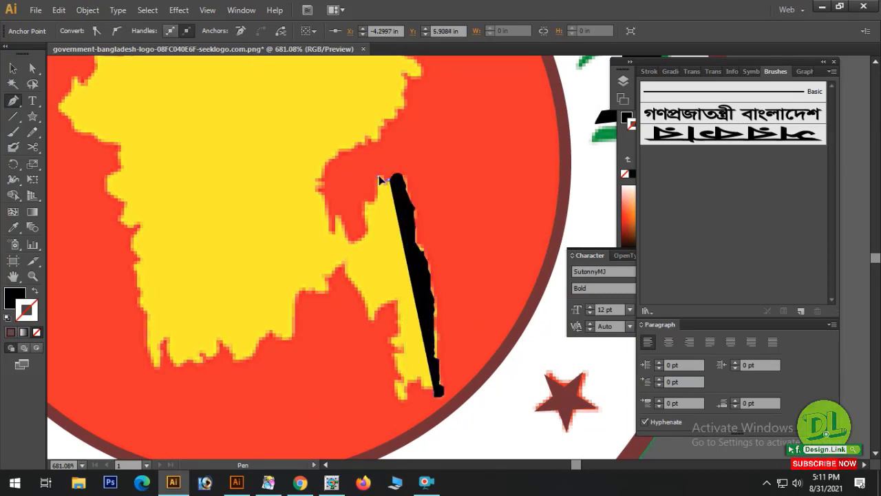
left_click(378, 177)
left_click(379, 189)
left_click(376, 199)
left_click(366, 202)
left_click(365, 216)
left_click(367, 230)
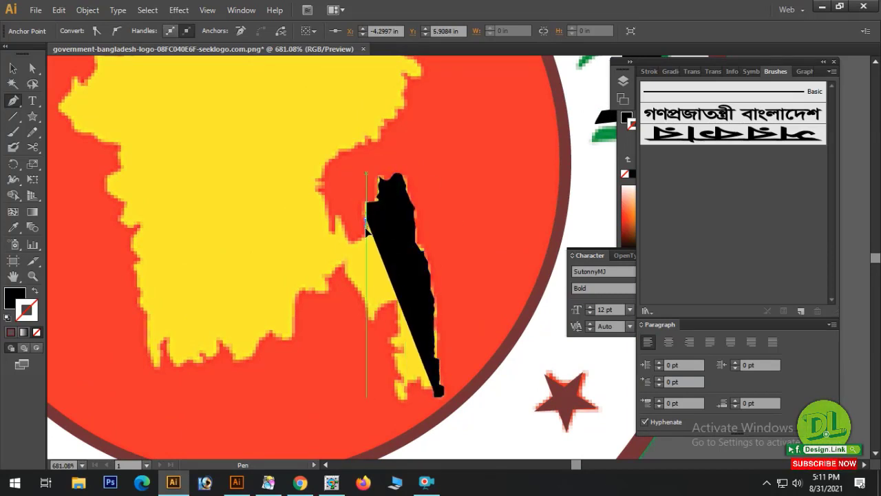
Trace the bottom of the notch between the southeastern strip and the main body up to the small spike
left_click(360, 237)
left_click(354, 239)
left_click(346, 241)
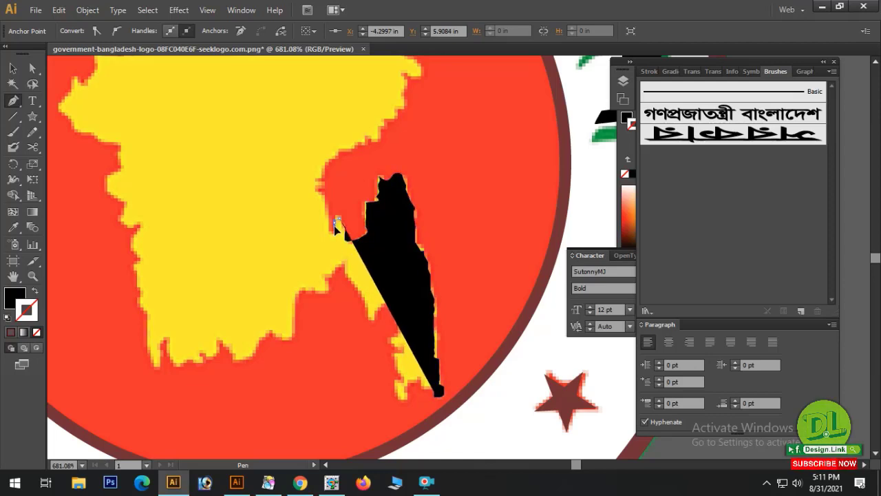
left_click(335, 219)
left_click(327, 214)
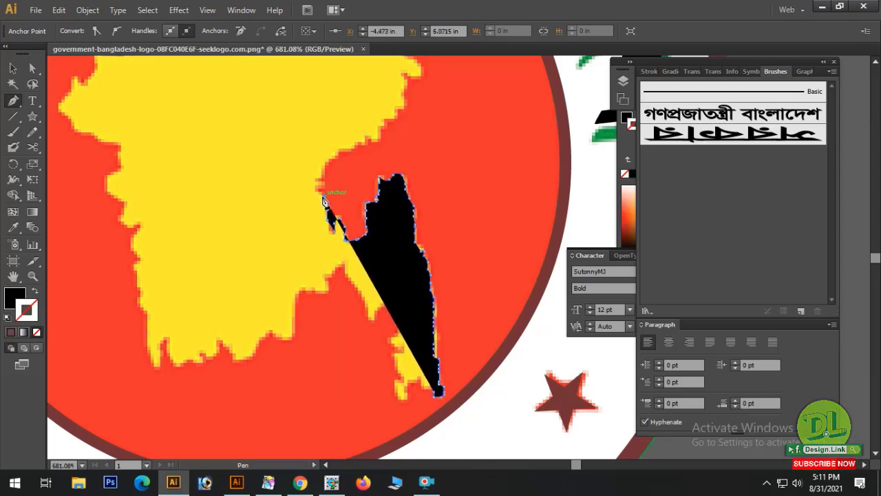
left_click(332, 235)
key("ctrl+z")
key("ctrl+z")
key("ctrl+z")
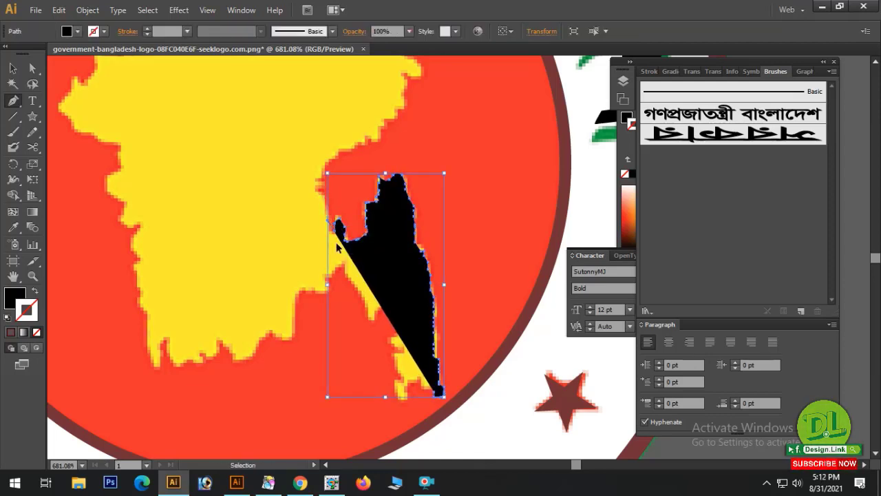
Trace past the small spike and up the main body's side of the notch to its innermost bulge
left_click(331, 236)
left_click(327, 219)
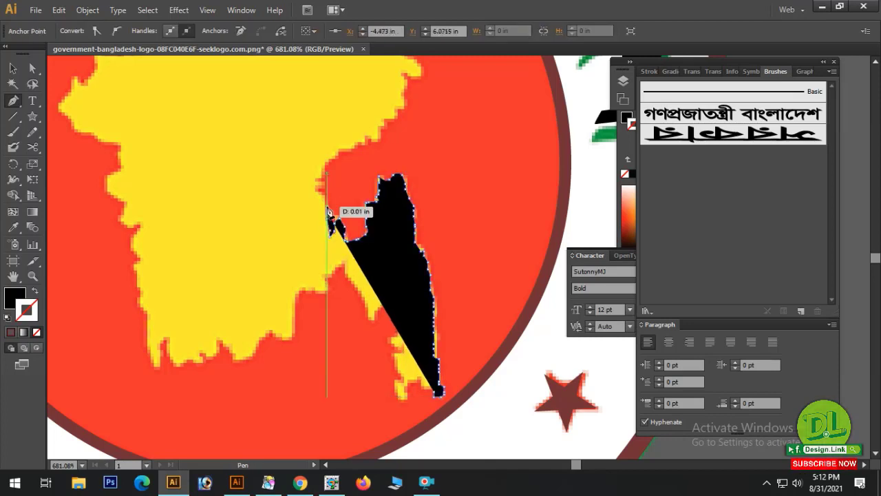
left_click(325, 201)
left_click(316, 187)
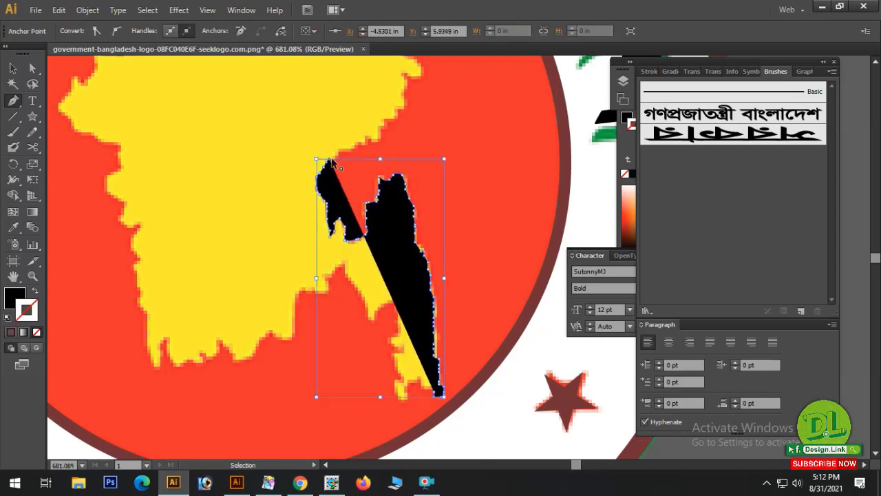
Extend the outline along the map's stepped eastern border up to the underside of the northeastern tip
scroll(322, 206, "up", 3)
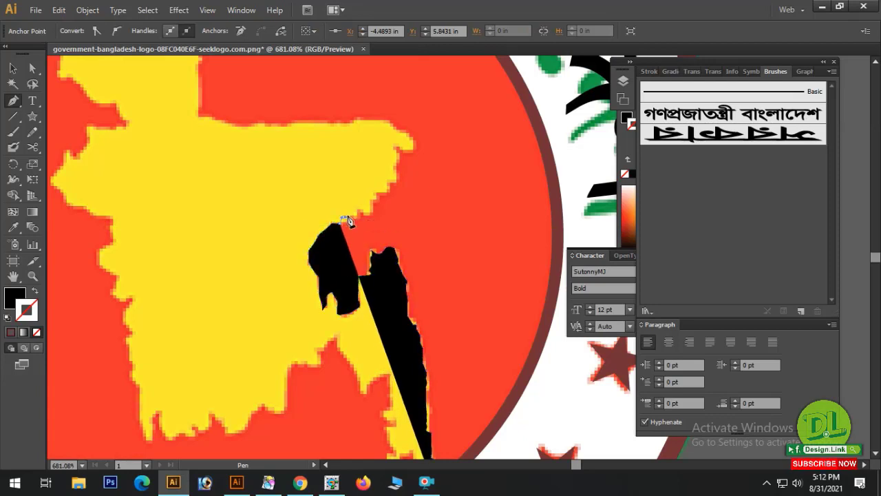
left_click(360, 213)
left_click(374, 203)
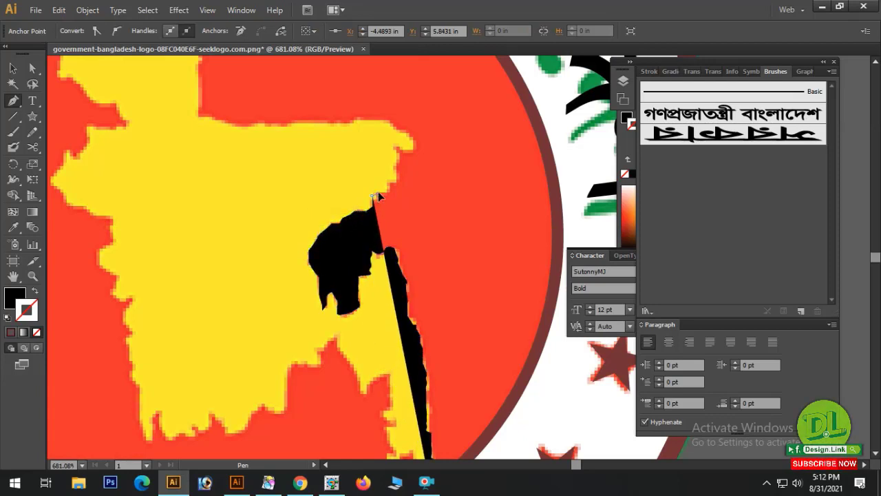
left_click(383, 192)
left_click(393, 186)
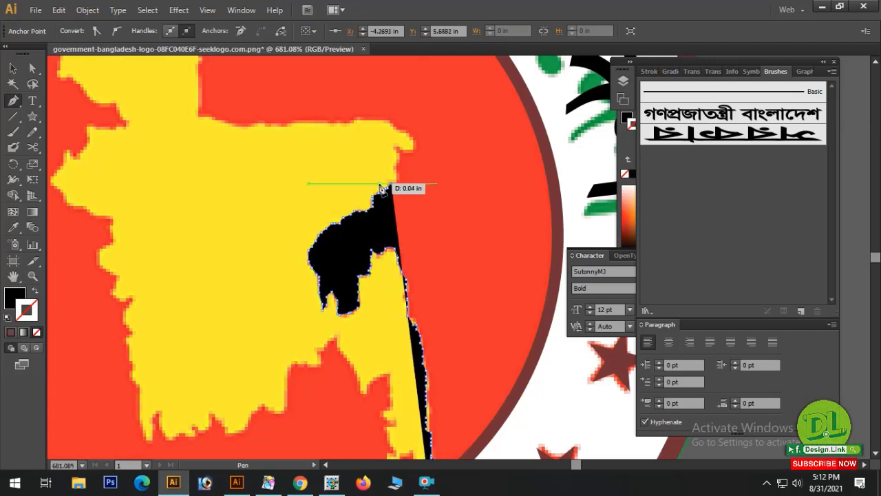
left_click(397, 162)
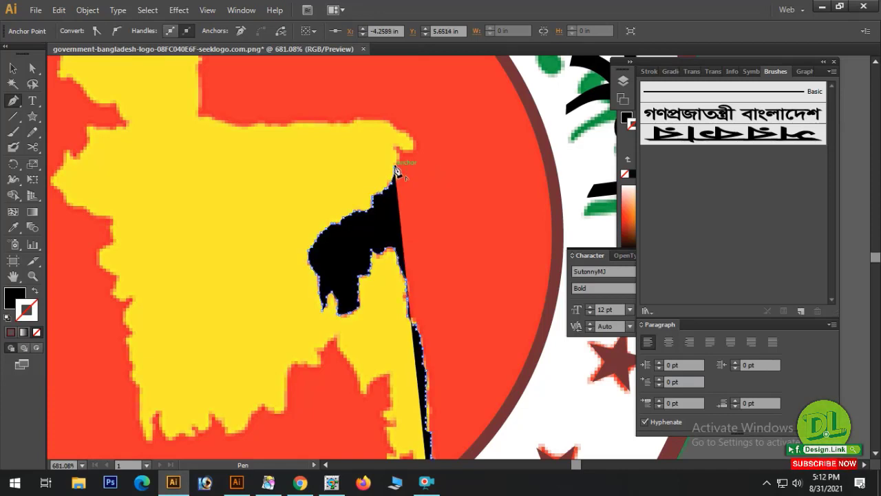
left_click(396, 149)
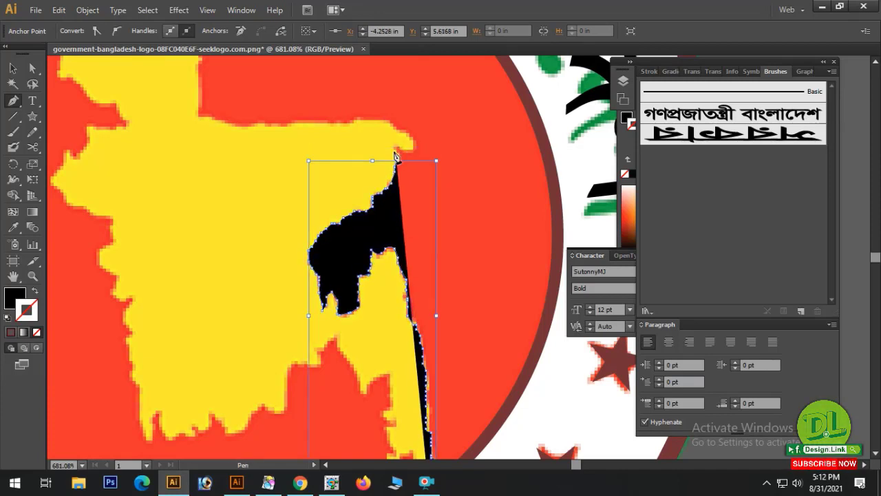
left_click(407, 149)
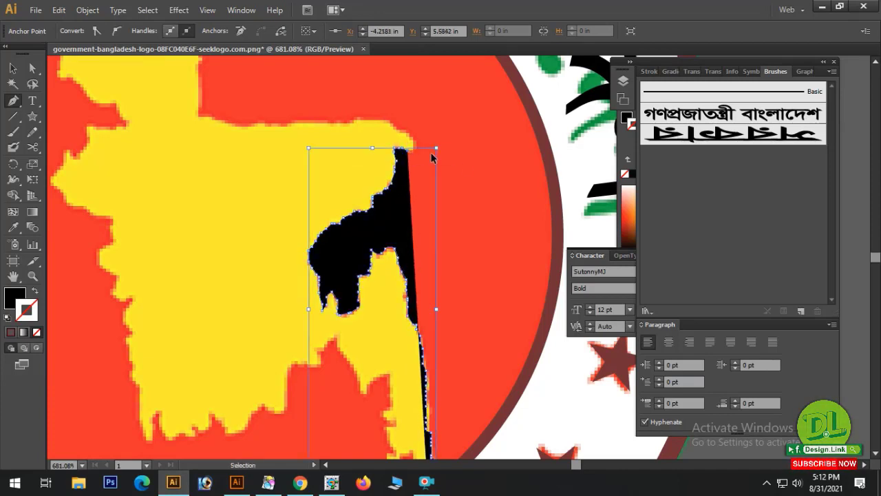
Trace closely around the rounded northeastern tip of the map onto its upper edge
left_click(465, 177, "ctrl+alt")
left_click(465, 177, "ctrl+alt")
left_click(465, 177, "ctrl+alt")
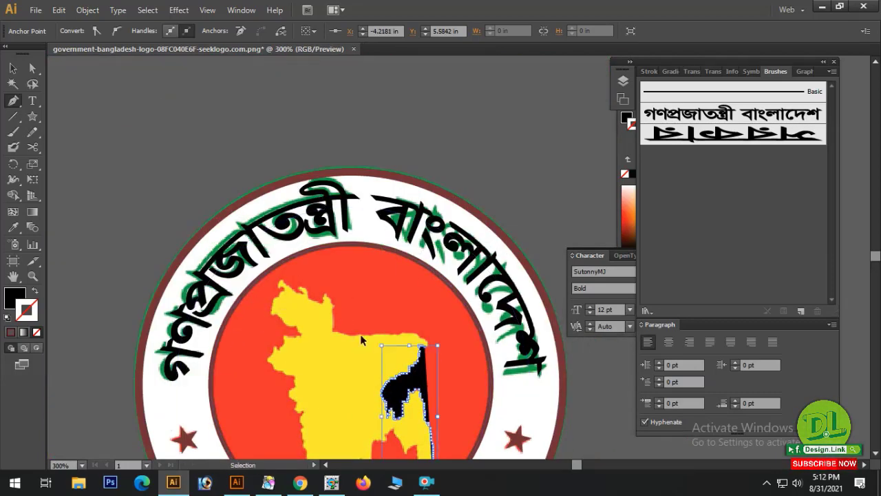
left_click_drag(344, 316, 512, 372)
left_click(456, 263)
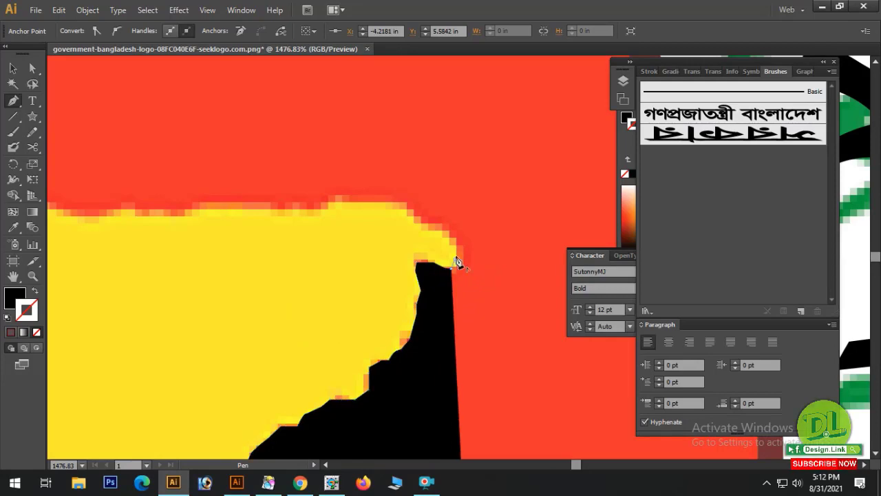
left_click(452, 240)
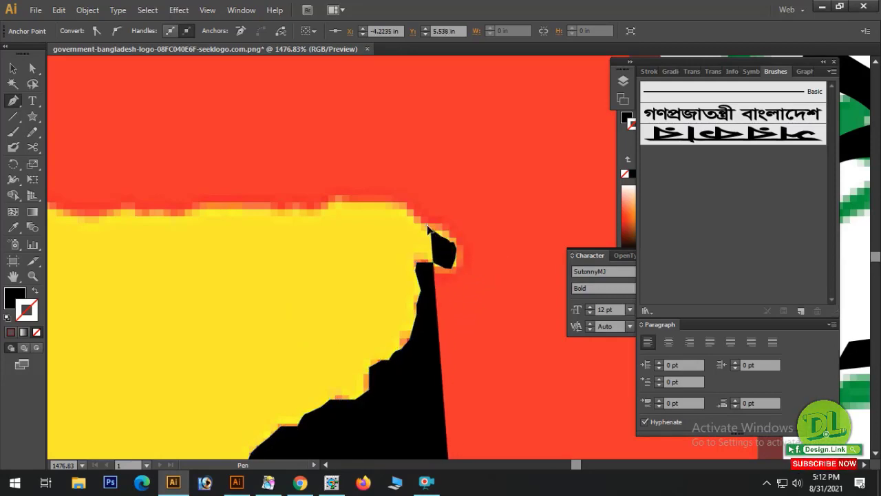
left_click(423, 222)
Trace the map's long northern border westward to the inner corner below the northwestern lobe with closely spaced anchor points
scroll(423, 221, "down", 3)
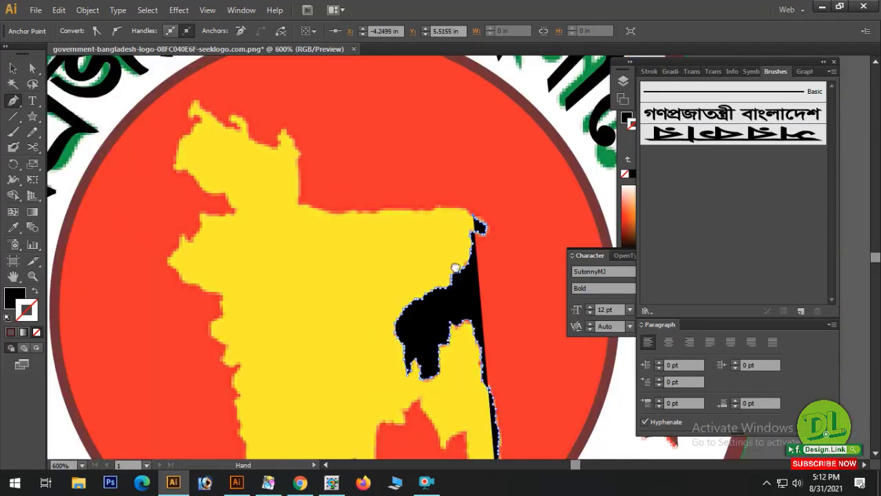
left_click_drag(442, 288, 380, 280)
left_click(405, 272)
left_click(375, 274)
left_click(367, 273)
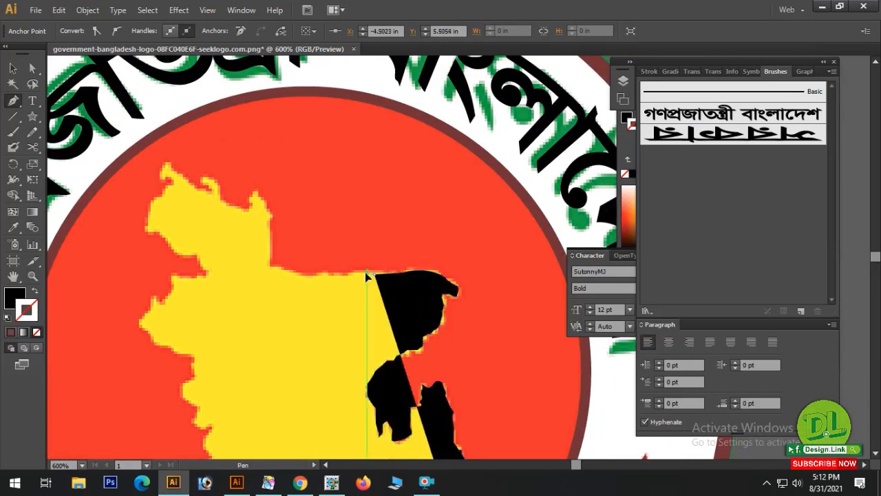
left_click(359, 273)
left_click(350, 274)
left_click(341, 276)
left_click(333, 276)
left_click(326, 277)
left_click(318, 277)
left_click(309, 276)
left_click(304, 276)
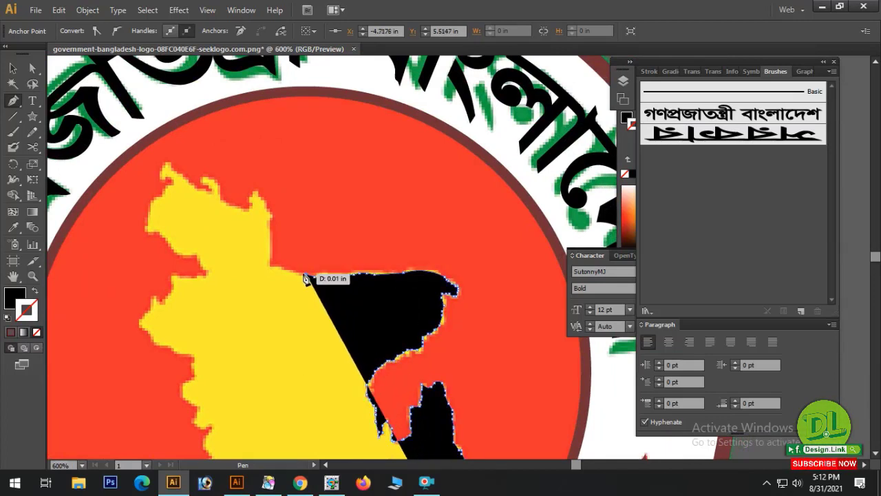
left_click(299, 274)
left_click(293, 274)
left_click(287, 271)
left_click(282, 271)
left_click(277, 270)
left_click(271, 267)
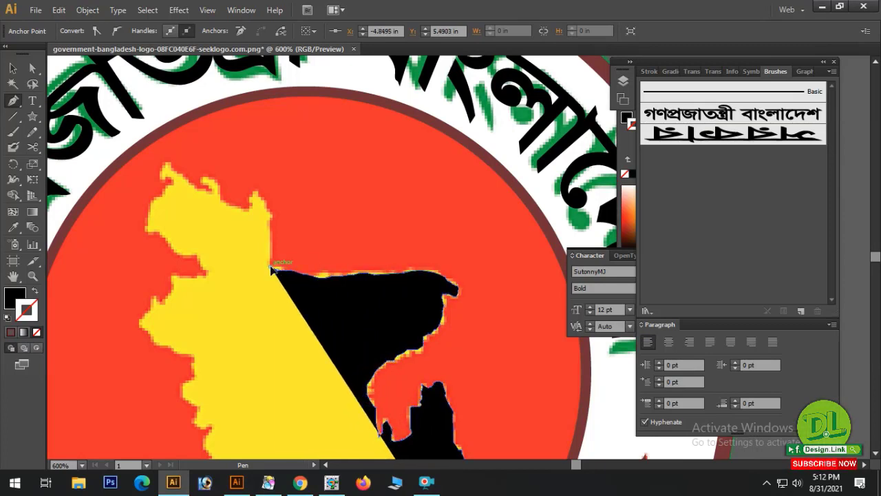
Extend the outline straight up the eastern side of the northwestern lobe to its small rounded knob
left_click(271, 261)
left_click(271, 254)
left_click(271, 248)
left_click(269, 243)
left_click(270, 237)
left_click_drag(274, 220, 301, 279)
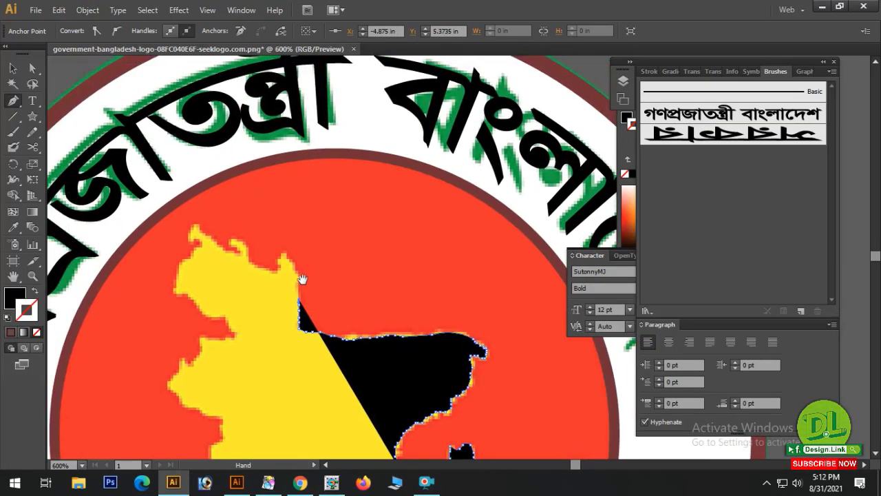
left_click(296, 274)
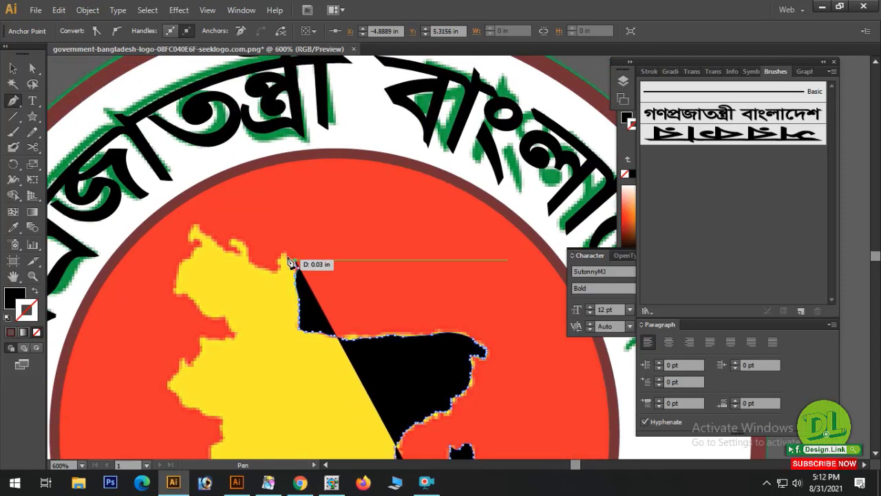
Trace over the knob, along the lobe's notched upper edge past the hooked spike, and around the northwestern tip
left_click(285, 256)
left_click(278, 256)
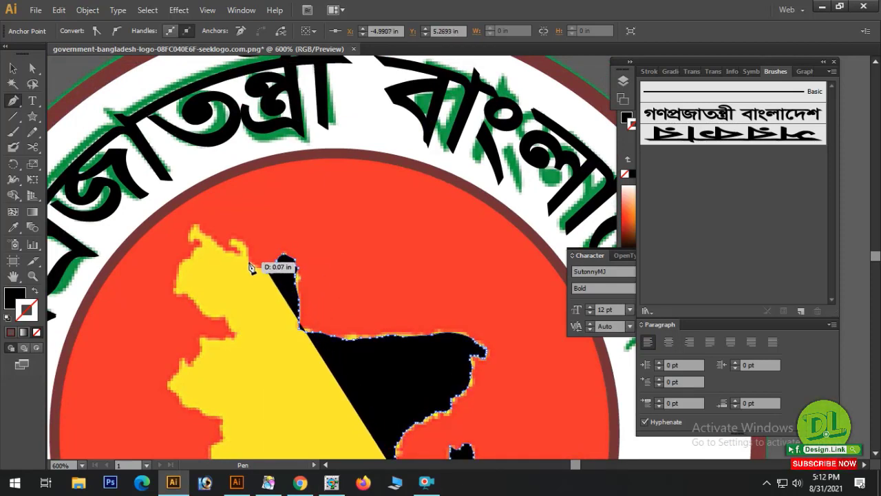
left_click(234, 243)
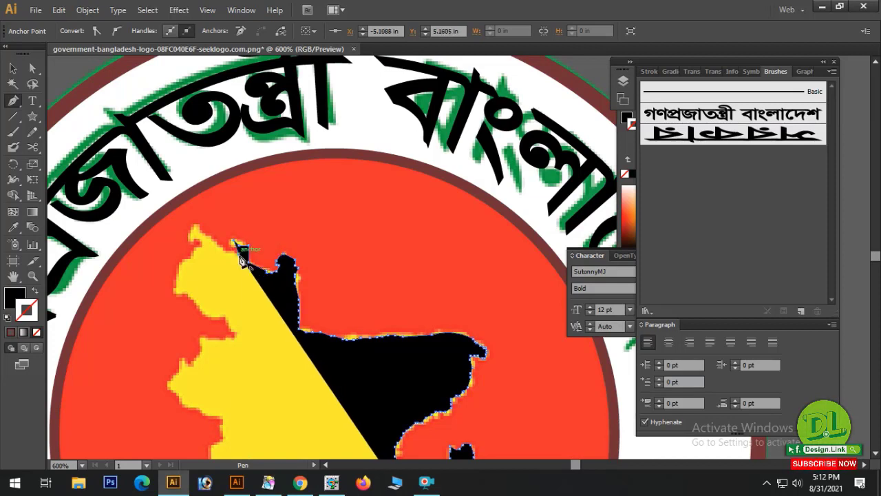
left_click(196, 231)
left_click(190, 236)
left_click(200, 245)
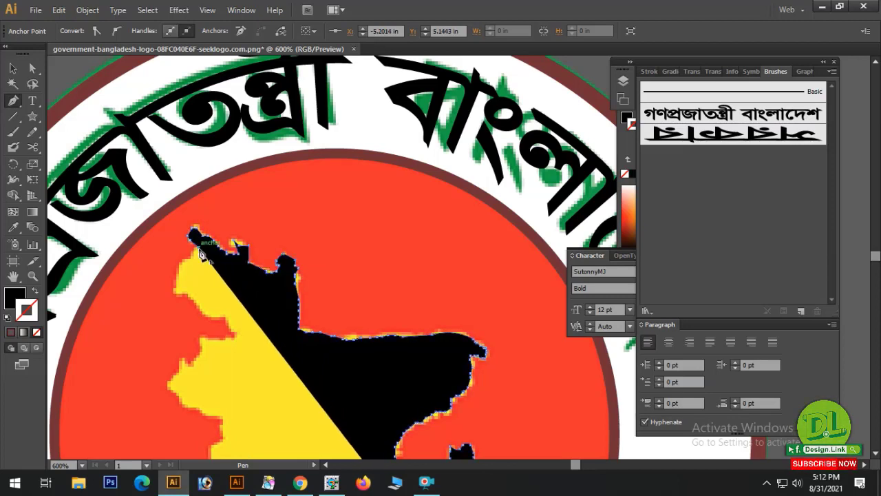
Trace down the lobe's western side and swap fill and stroke so the path has no fill and a black stroke
left_click(190, 256)
left_click_drag(181, 297, 96, 290)
left_click(34, 293)
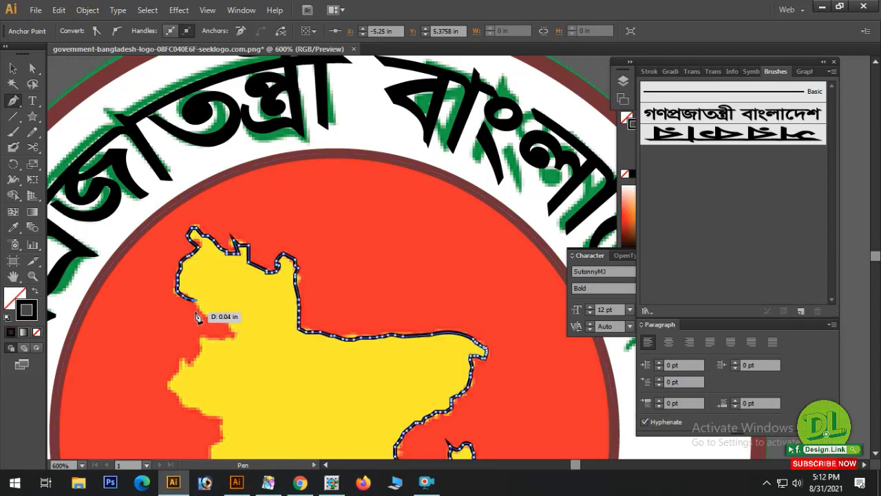
Trace into and back out of the indentation on the western border beneath the northwestern lobe
left_click(215, 318)
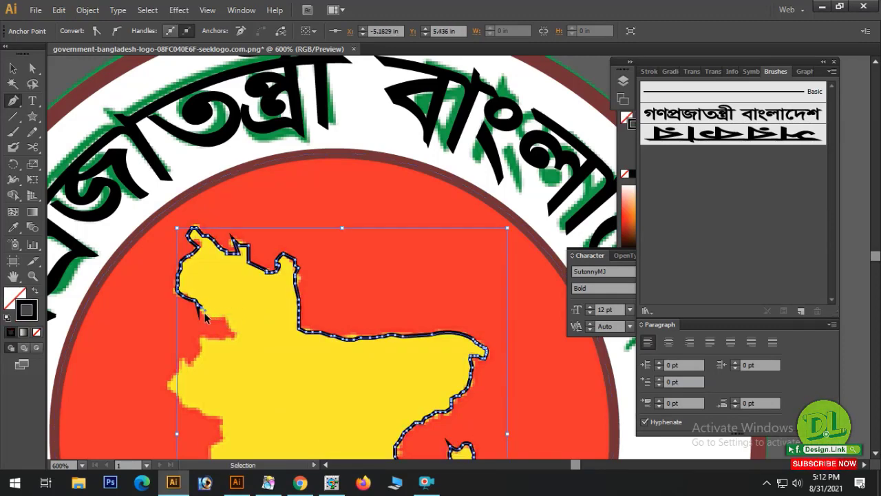
left_click(209, 317)
left_click(224, 319)
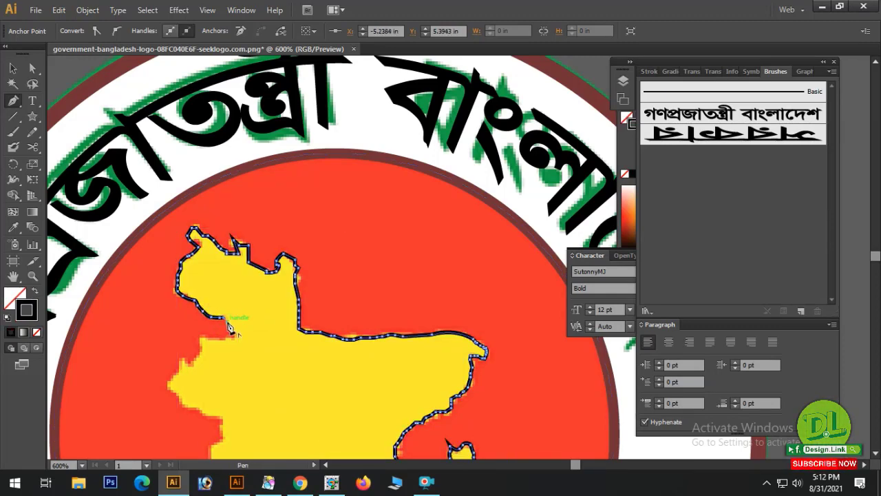
left_click(235, 334)
left_click(231, 338)
left_click(212, 339)
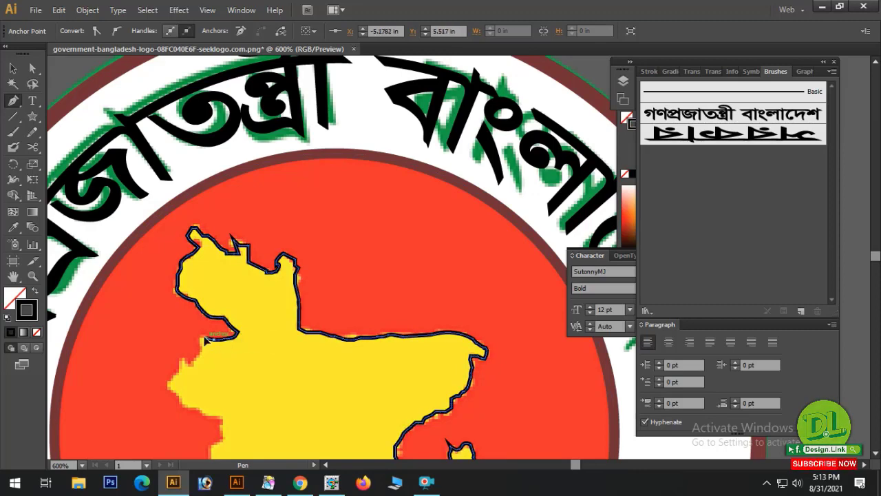
Trace down the western border and around the pointed bulge that juts out below the indentation
left_click(202, 342)
left_click(202, 352)
left_click(191, 366)
left_click_drag(232, 365, 305, 222)
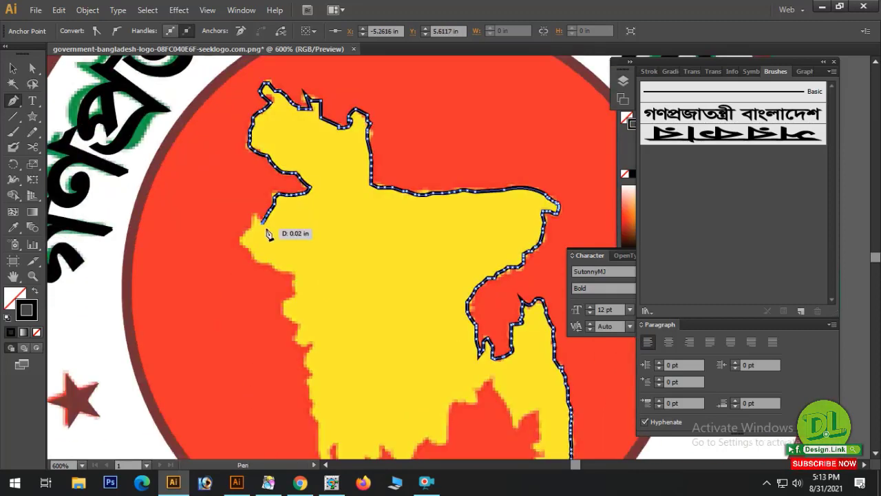
left_click(257, 217)
left_click(249, 234)
left_click(243, 239)
left_click(242, 247)
left_click(255, 260)
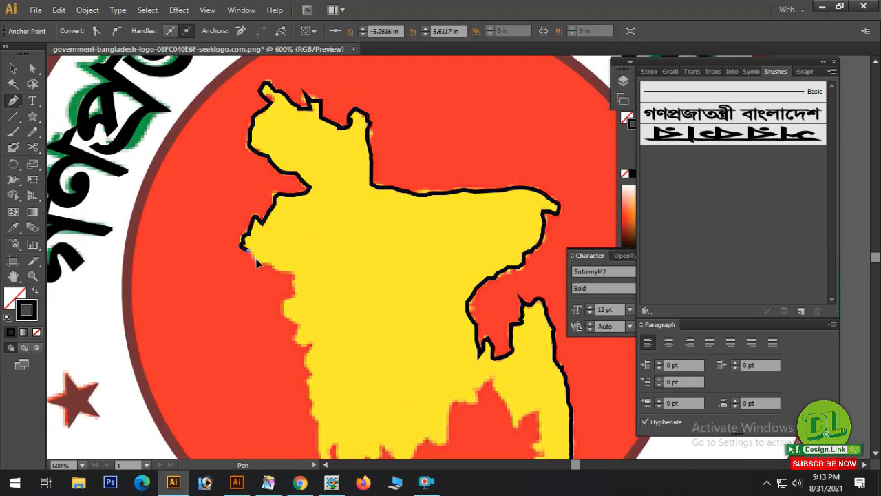
Continue the outline along the underside of the western bulge and down the jagged western border
left_click(266, 264)
left_click_drag(296, 293, 287, 313)
left_click_drag(299, 322, 299, 327)
left_click(297, 338)
left_click(309, 349)
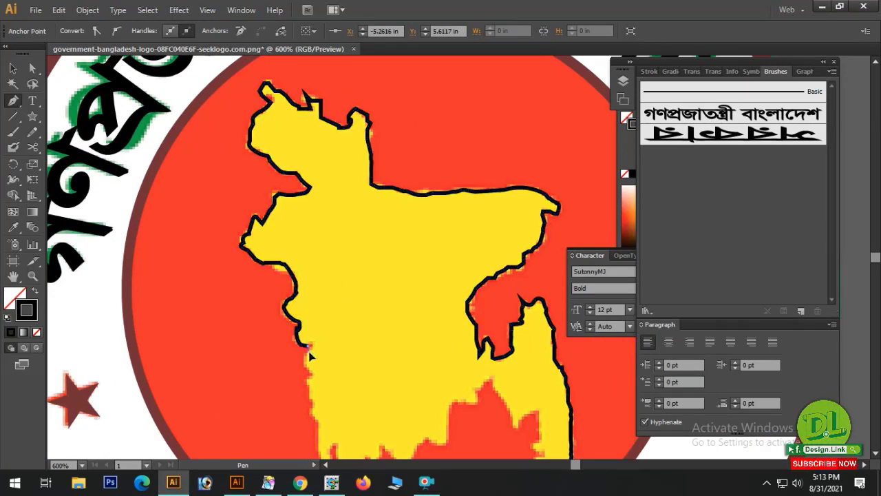
left_click_drag(323, 364, 320, 226)
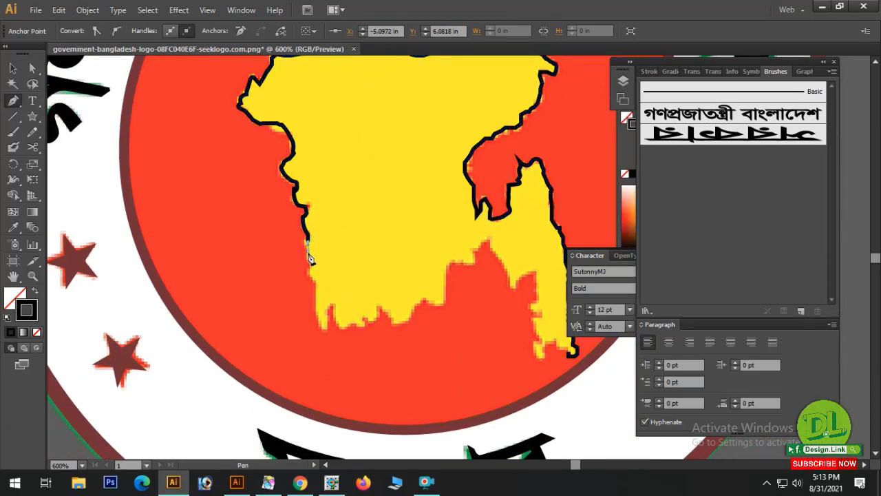
Trace down to the map's southwestern corner and across the first spikes of the southern coast
left_click_drag(309, 266, 312, 275)
left_click_drag(325, 333, 379, 314)
left_click(344, 329)
left_click(380, 313)
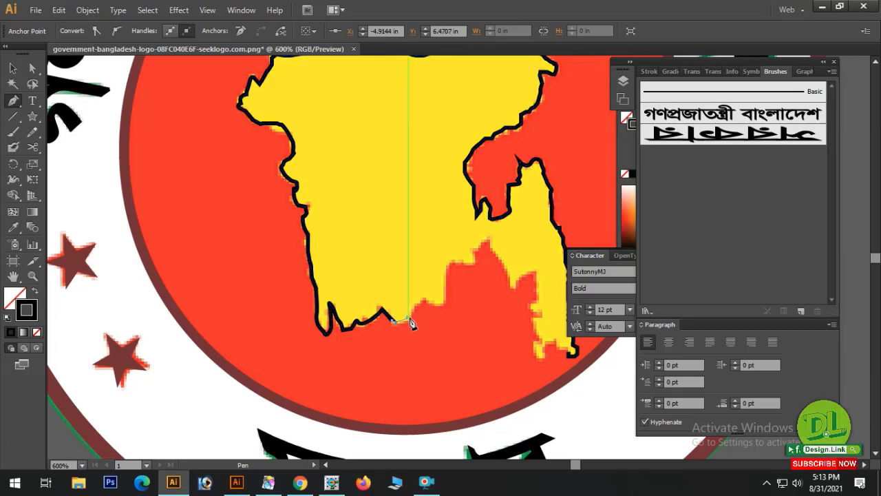
Trace the stepped southern coast eastward and up toward the inner corner where the southeastern strip begins
left_click(409, 318)
left_click(424, 301)
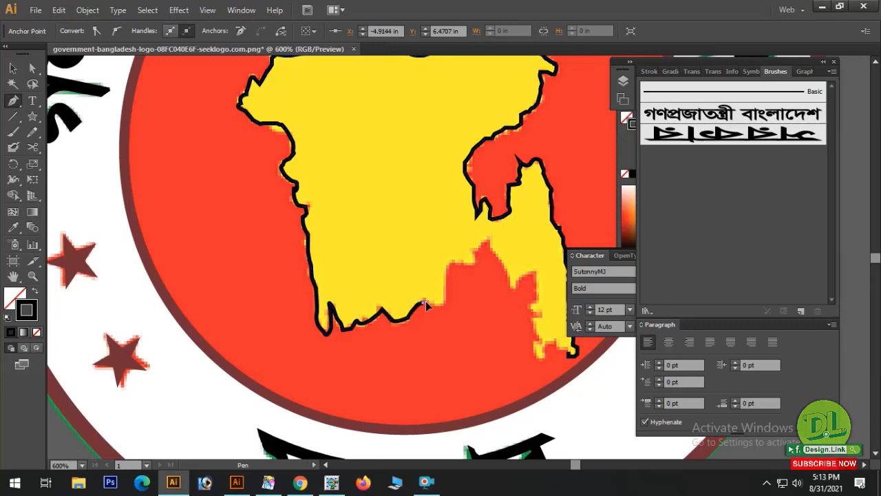
left_click(449, 263)
left_click(475, 260)
left_click(482, 250)
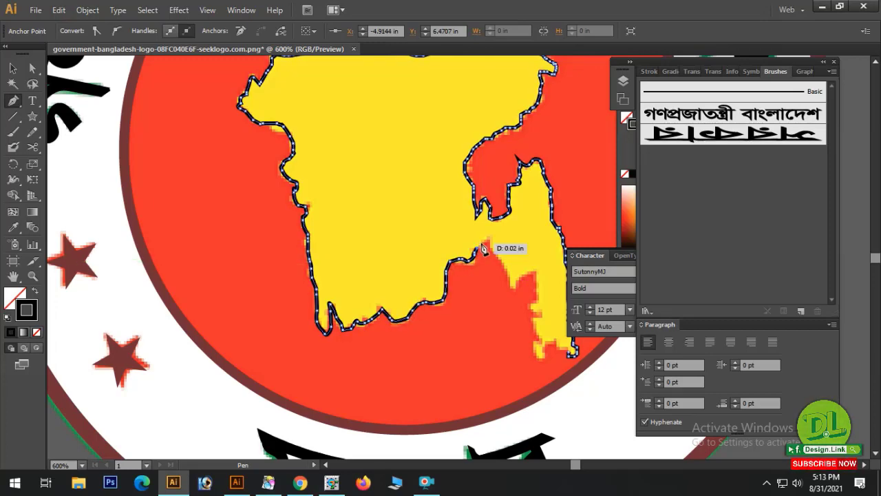
Trace past the inner corner and down the southeastern strip's western coast, around its notch
left_click(496, 257)
left_click(508, 267)
left_click(508, 282)
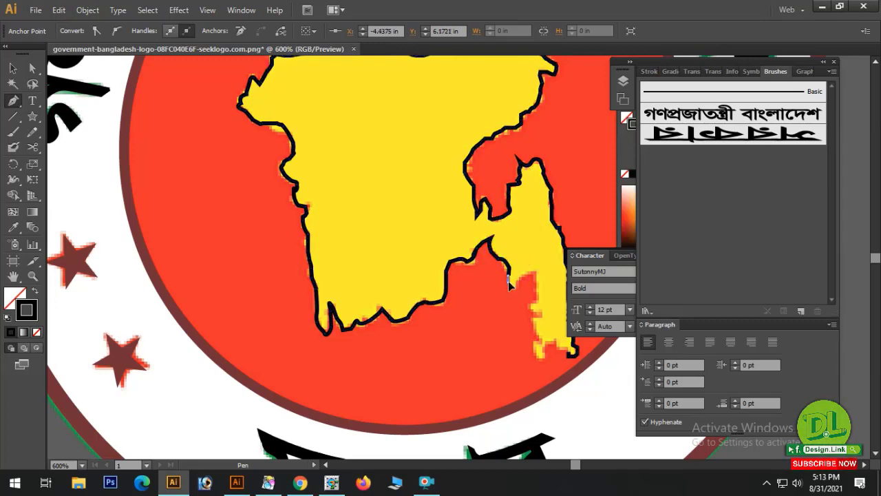
left_click(527, 280)
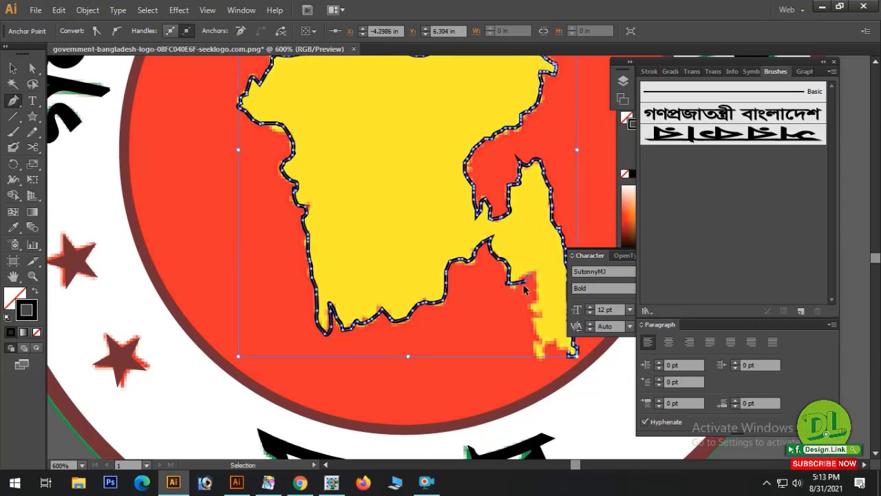
left_click(536, 275)
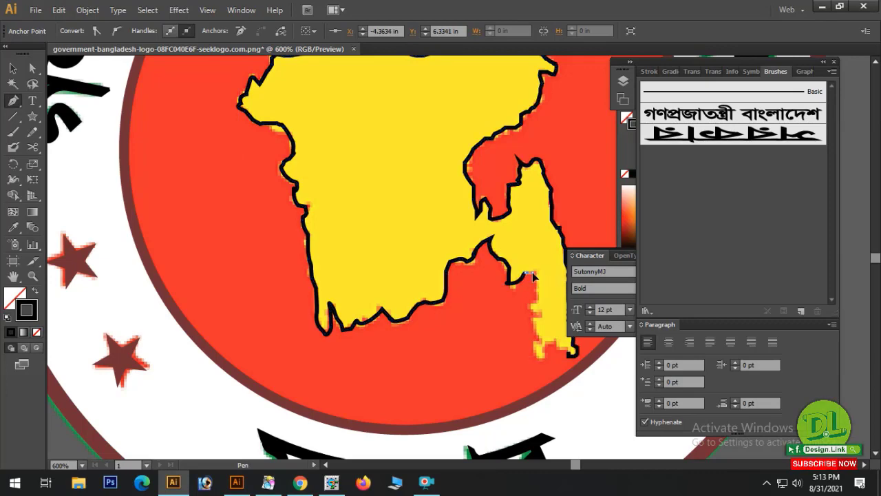
left_click(534, 305)
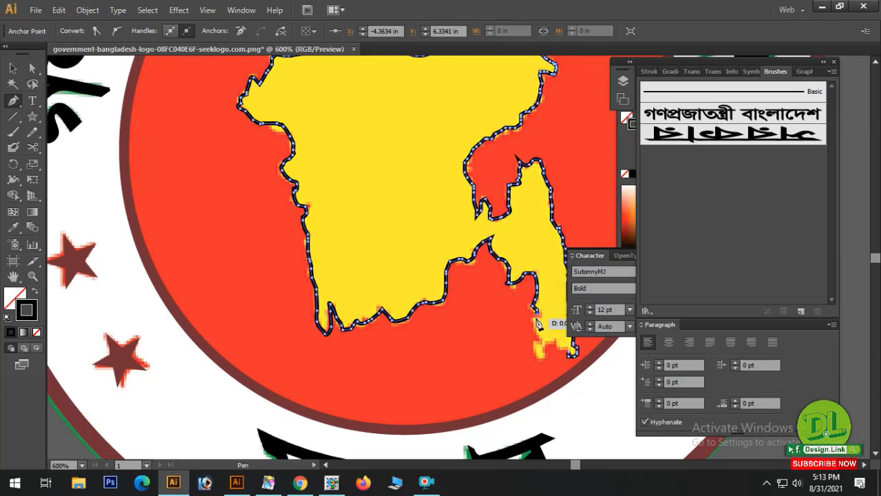
Trace around the strip's forked southern end and close the map outline at its starting point
left_click(533, 343)
left_click(531, 350)
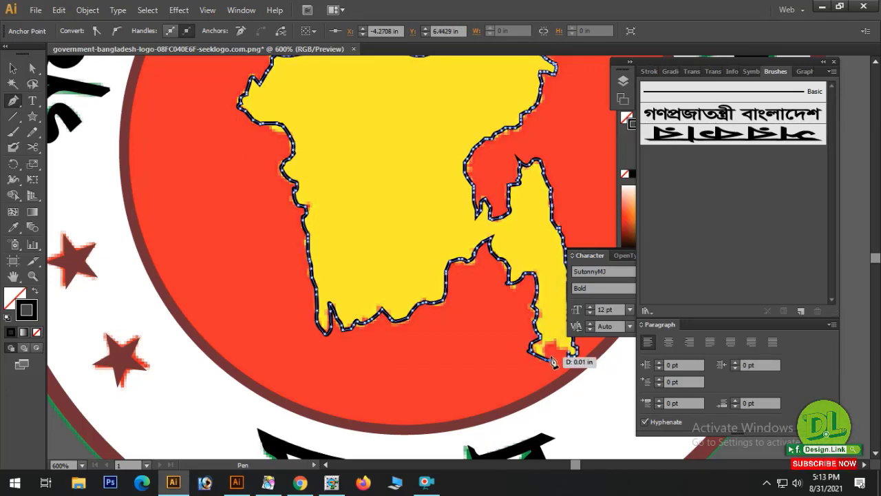
left_click(547, 360)
left_click(548, 344)
left_click(570, 354)
Move all the redrawn artwork clear of the reference logo to its left, and select the redrawn outer circle
left_click(437, 262, "ctrl+alt")
left_click(436, 262, "ctrl+alt")
left_click(436, 263, "ctrl+alt")
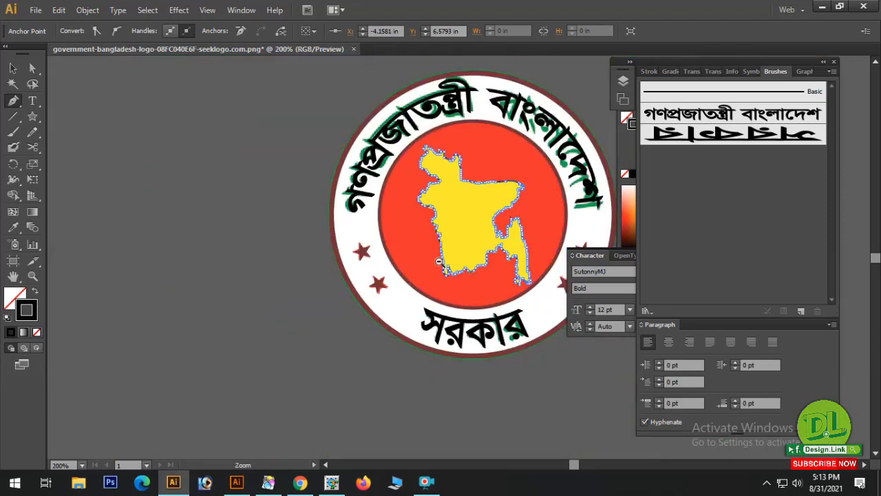
left_click_drag(425, 246, 377, 265)
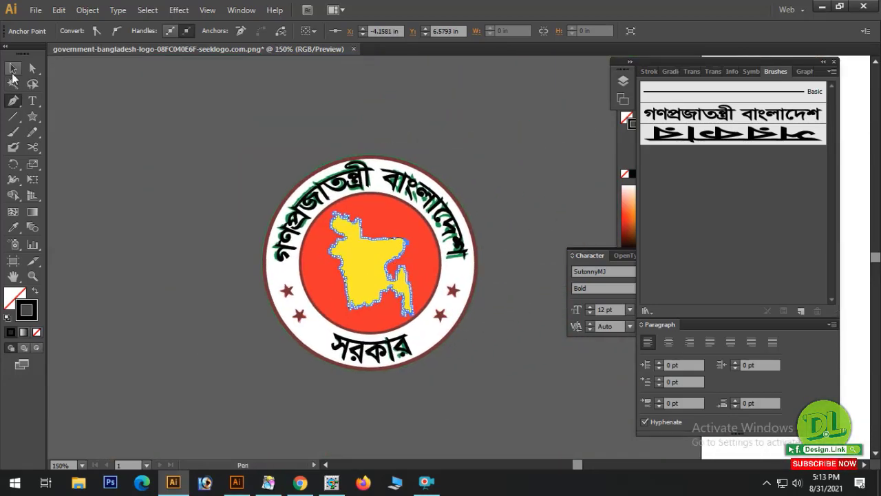
left_click_drag(209, 118, 482, 371)
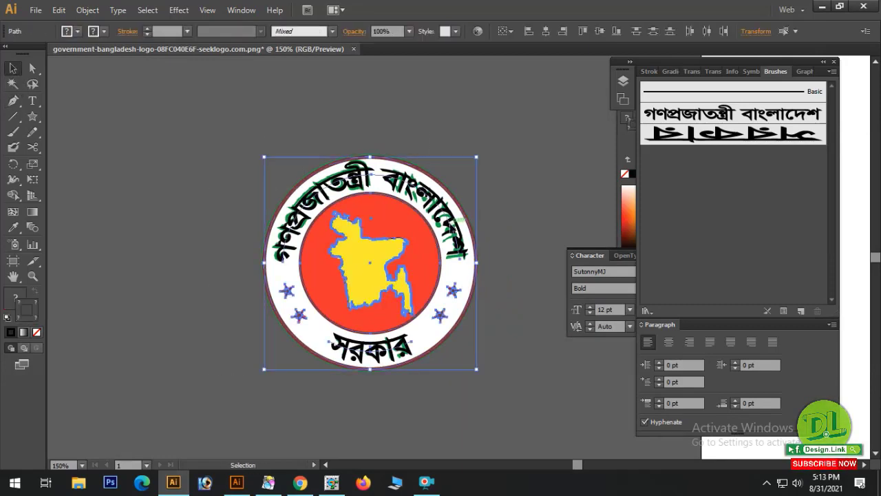
left_click_drag(464, 224, 321, 179)
left_click(250, 149)
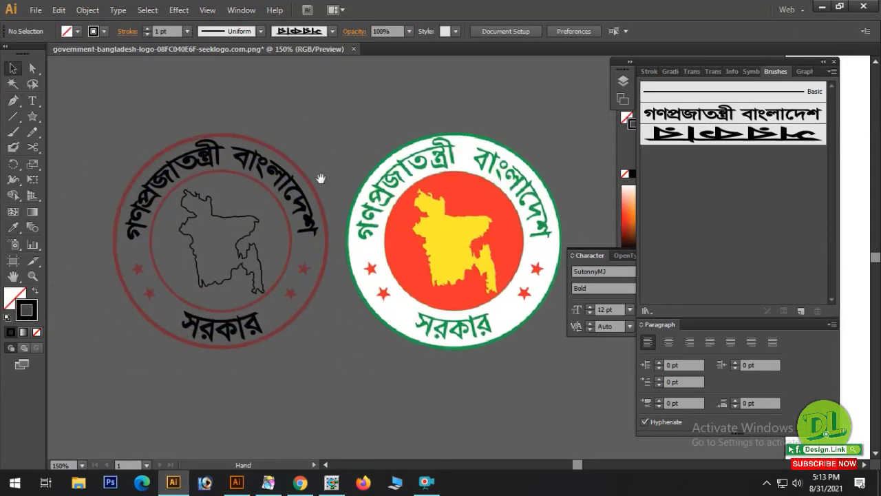
left_click_drag(300, 278, 332, 263)
left_click(351, 268)
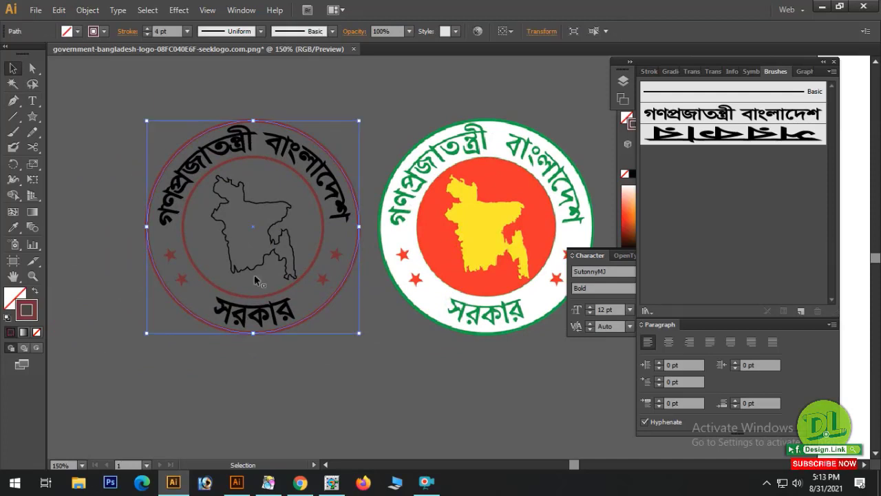
left_click(16, 296)
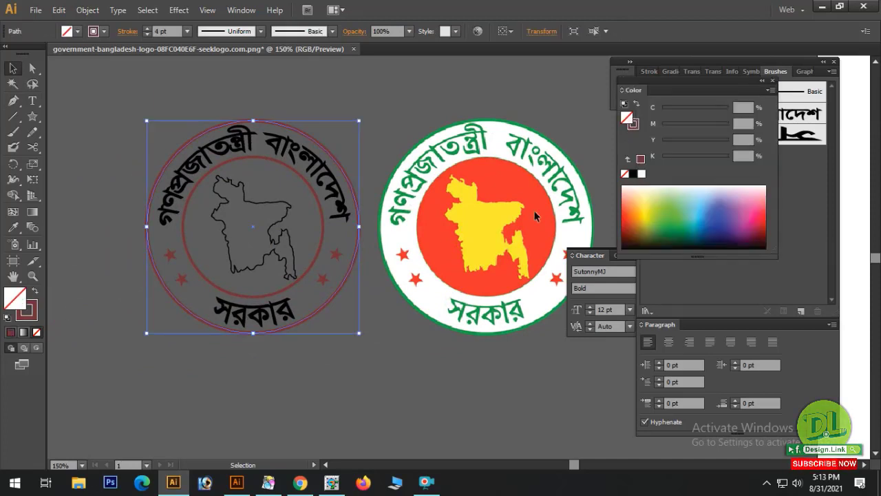
left_click(640, 175)
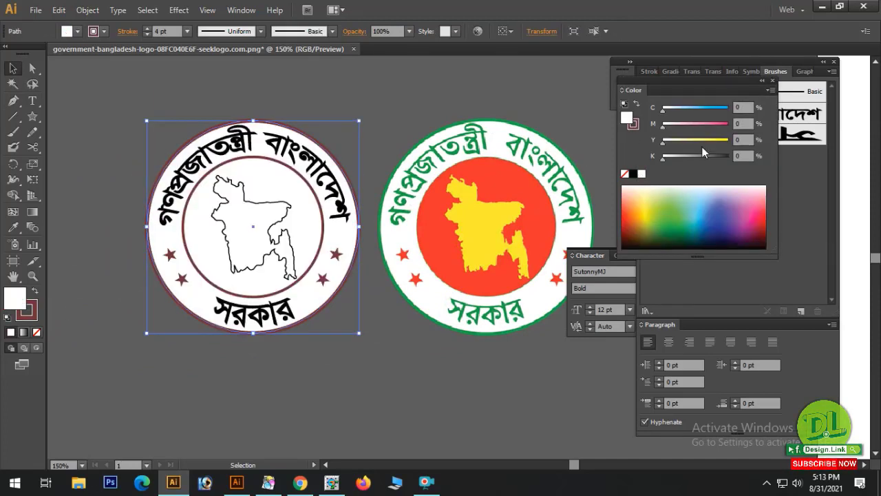
left_click(727, 141)
left_click(727, 108)
key("ctrl+z")
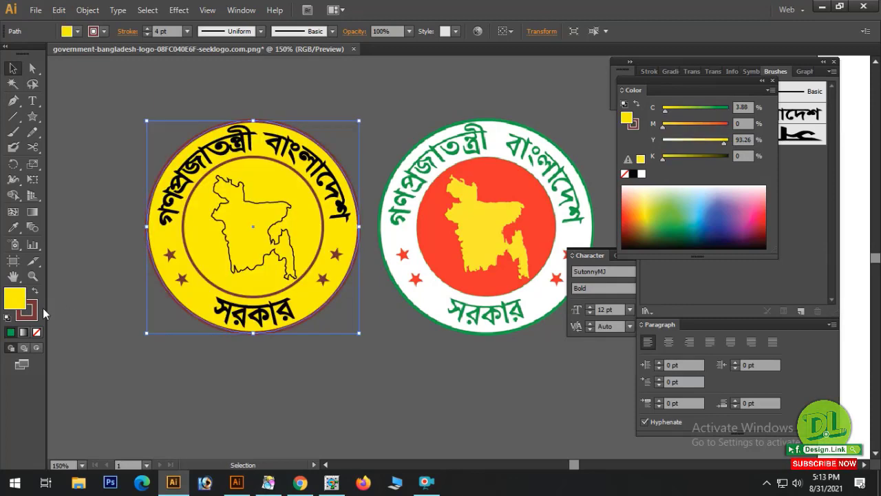
left_click(33, 315)
key("ctrl+z")
key("ctrl+z")
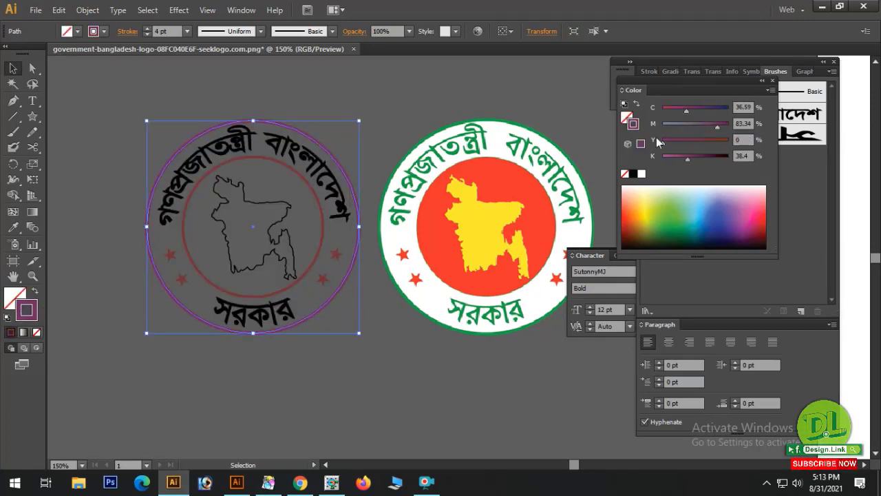
Mix a green stroke for the outer circle with magenta and black at 0%, yellow at 100% and high cyan
mouse_move(717, 127)
left_mouse_down()
mouse_move(660, 125)
mouse_move(658, 112)
left_mouse_up()
mouse_move(663, 142)
left_mouse_down()
mouse_move(730, 144)
mouse_move(659, 158)
left_mouse_up()
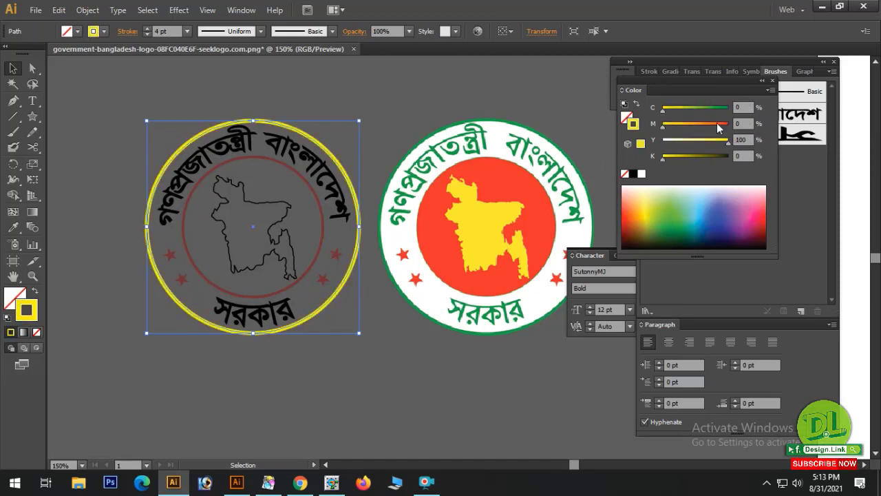
left_click_drag(718, 111, 729, 110)
Fill the outer circle with white and deselect it
left_click(17, 296)
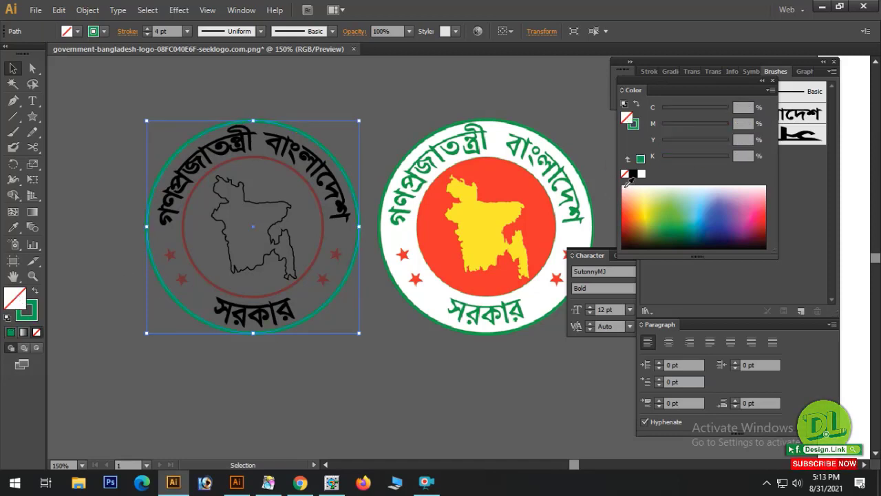
left_click(640, 174)
left_click(327, 101)
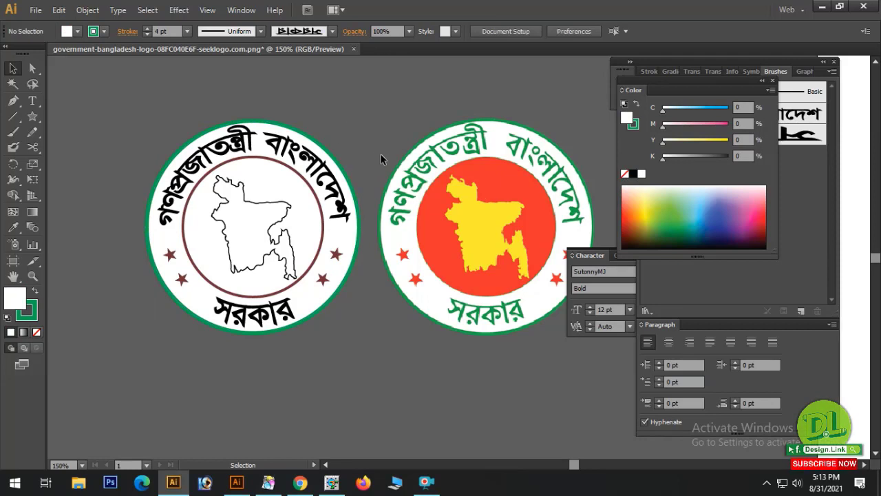
Reduce the outer circle's stroke weight to 2 pt
left_click(329, 152)
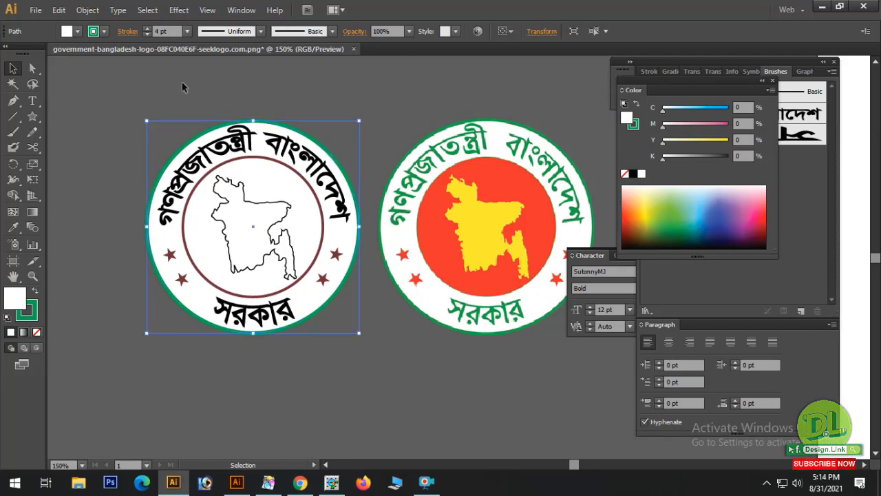
left_click(147, 34)
left_click(147, 34)
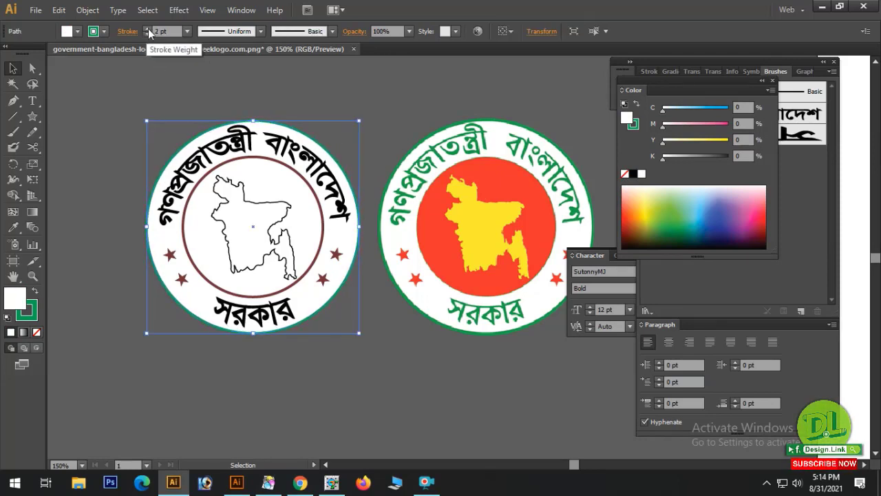
Set the outer circle's stroke weight to 3 pt and deselect it
left_click(148, 28)
left_click(288, 80)
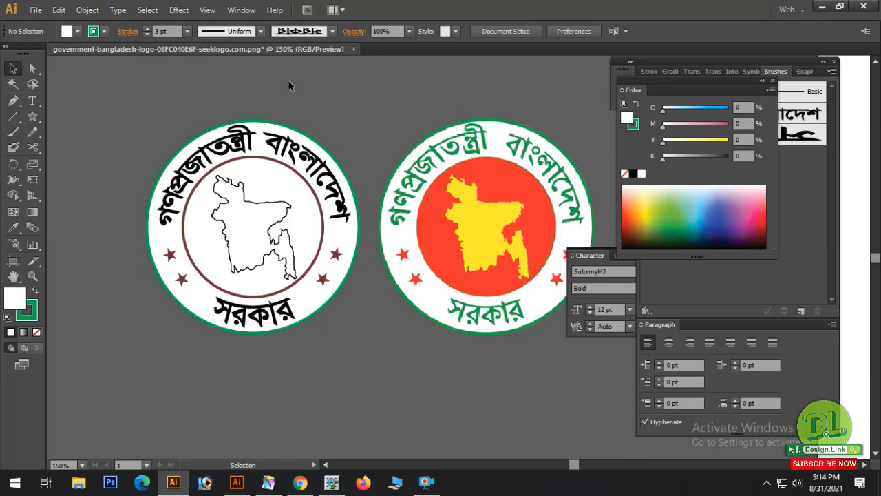
Turn the inner circle's stroke color into a fill and mix it red with cyan and black at 0%, magenta 100% and yellow near 100%
left_click(314, 198)
left_click(34, 291)
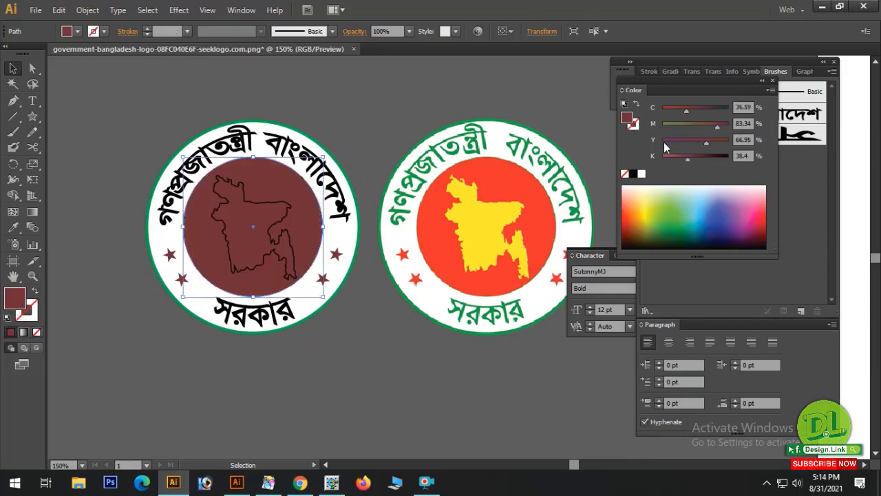
left_click_drag(705, 143, 659, 145)
left_click_drag(688, 159, 640, 169)
left_click_drag(716, 126, 733, 140)
left_click_drag(693, 109, 733, 109)
left_click_drag(705, 124, 580, 108)
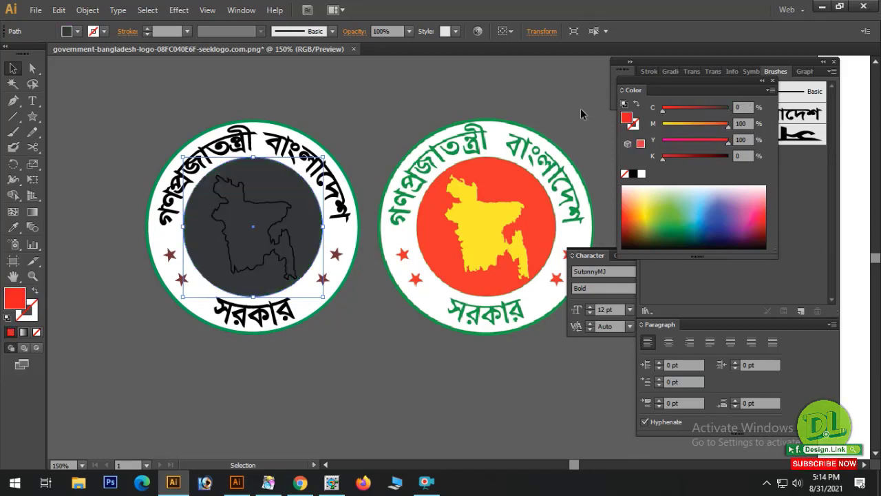
left_click_drag(728, 142, 723, 140)
Turn the map's stroke into a fill and mix it yellow with cyan, magenta and black at 0% and yellow at 100%
left_click(292, 219)
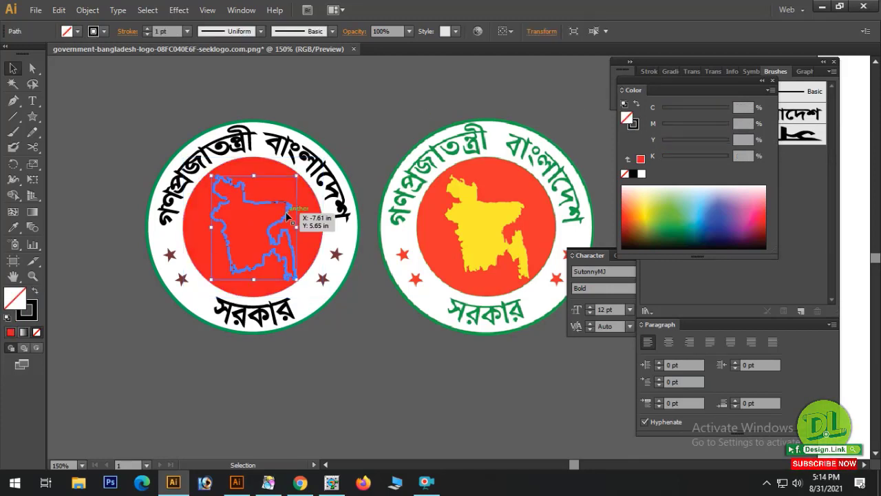
left_click(36, 292)
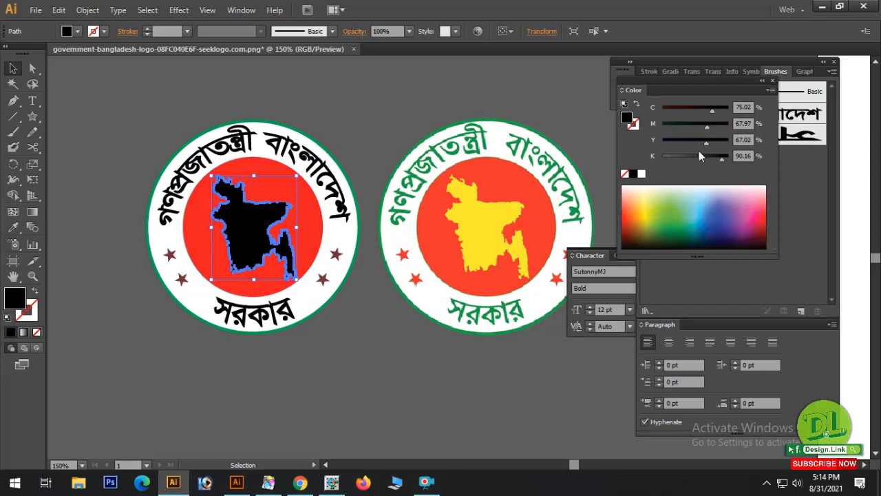
left_click_drag(721, 159, 597, 161)
left_click_drag(706, 143, 731, 140)
left_click_drag(710, 110, 657, 112)
left_click_drag(712, 127, 653, 129)
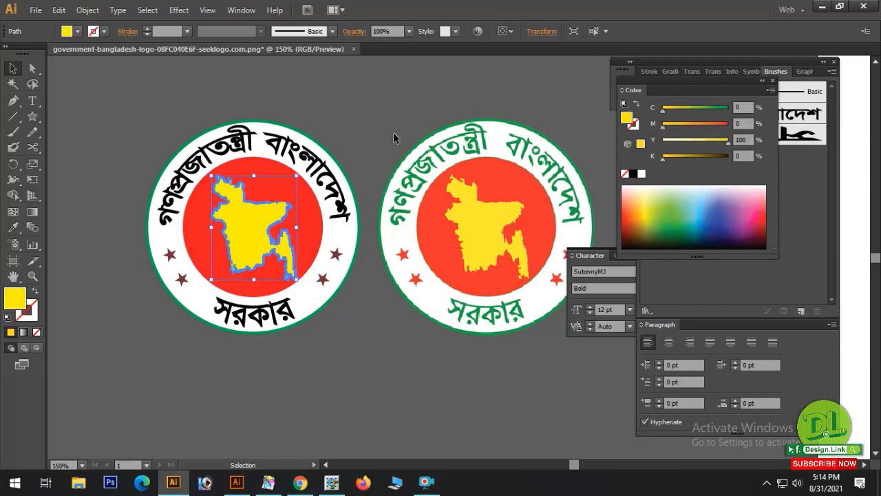
left_click(334, 110)
Select the four stars and apply the inner circle's red fill to them with the Eyedropper
key("space")
left_click_drag(309, 304, 301, 247)
left_click_drag(339, 202, 346, 235)
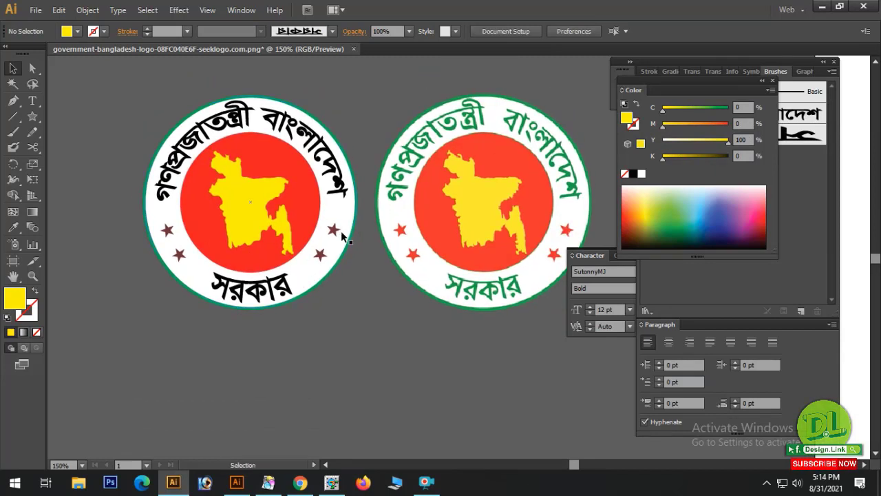
left_click(334, 232)
left_click(320, 255, "shift")
left_click(179, 255, "shift")
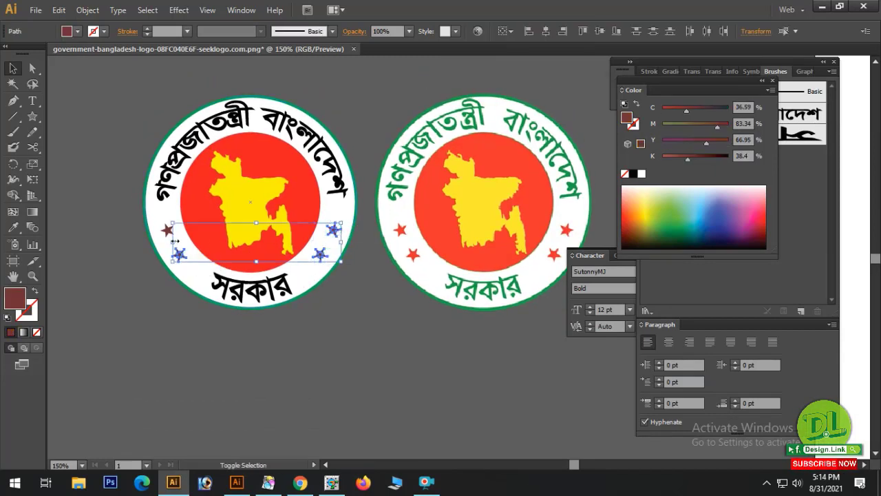
left_click(167, 230, "shift")
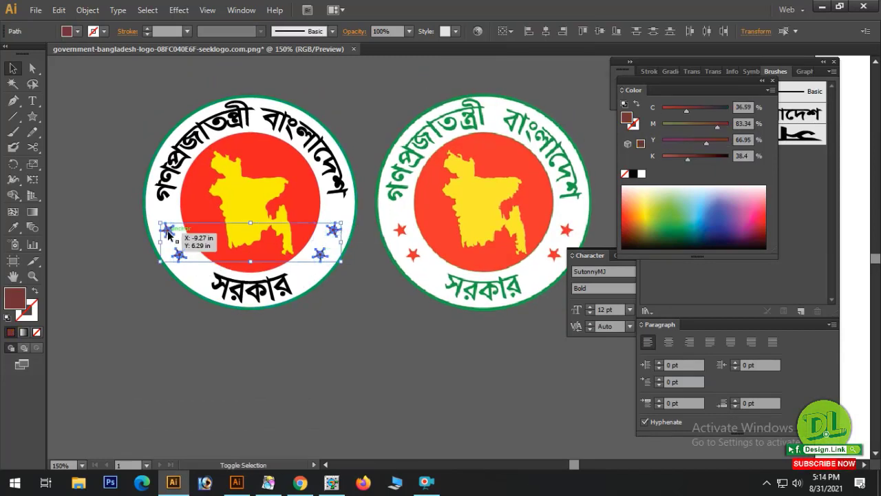
left_click(13, 227)
left_click(201, 216)
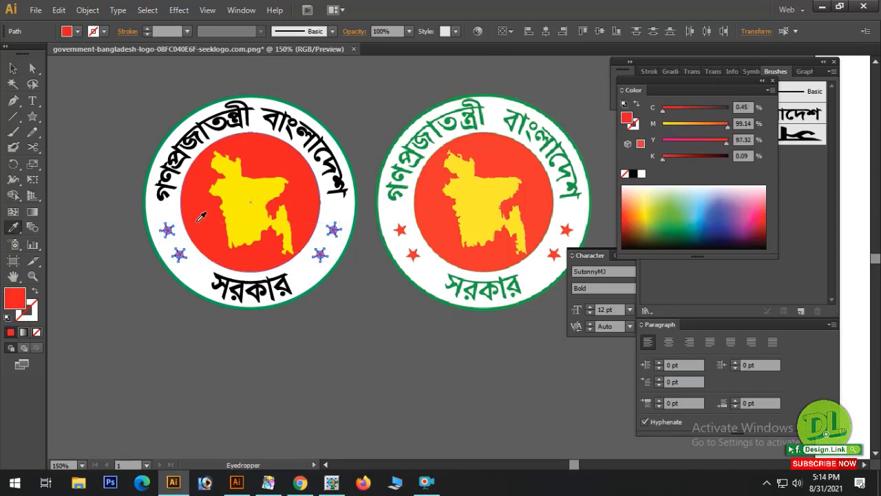
left_click(13, 68)
left_click(189, 103)
Compare the redrawn logo and its curved lettering with the reference logo, with the panels hidden
key("ctrl+space")
left_click_drag(147, 112, 567, 273)
left_click(414, 238, "ctrl+alt")
left_click_drag(442, 291, 358, 269)
key("Tab")
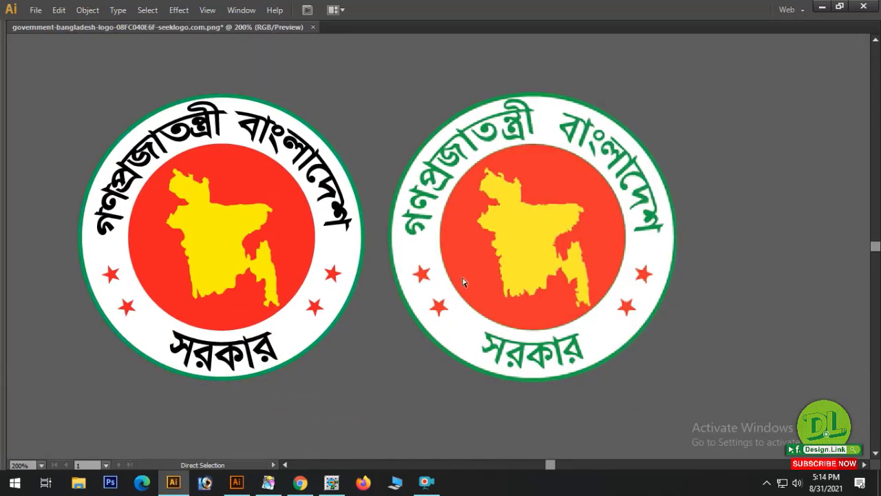
scroll(438, 233, "left", 3)
left_click(345, 135)
left_click(310, 349, "shift")
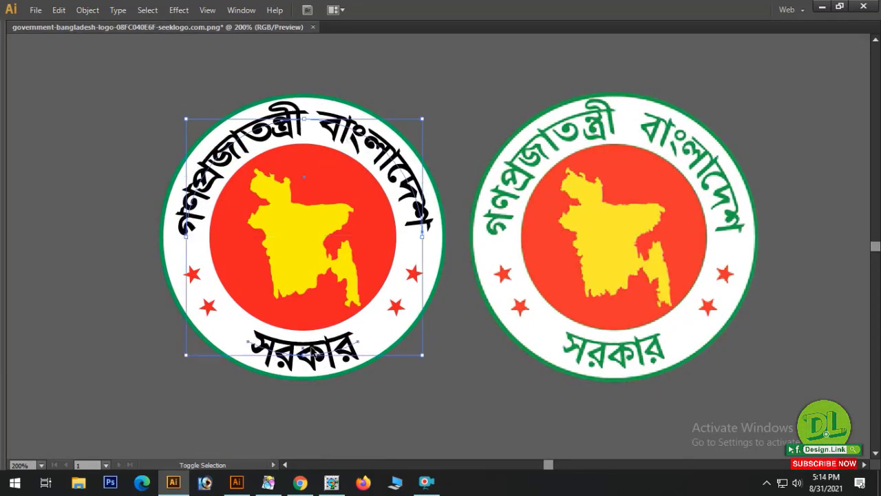
left_click(434, 89)
left_click(366, 132)
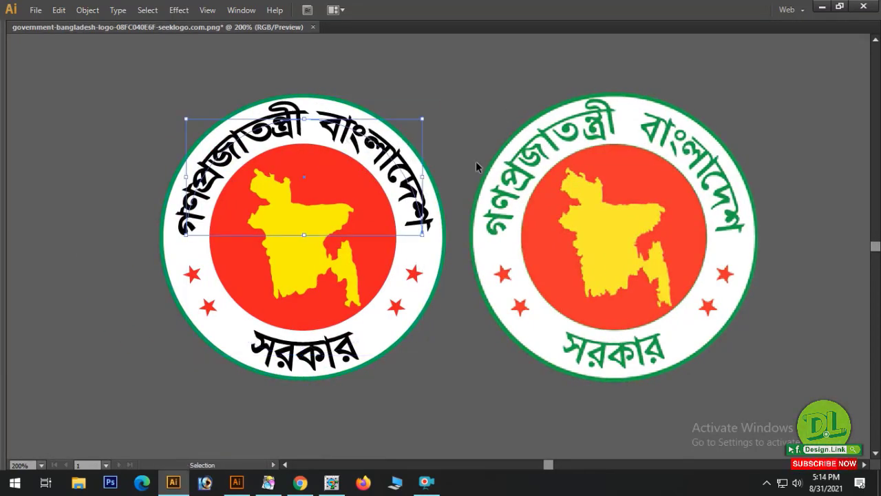
key("ctrl+minus")
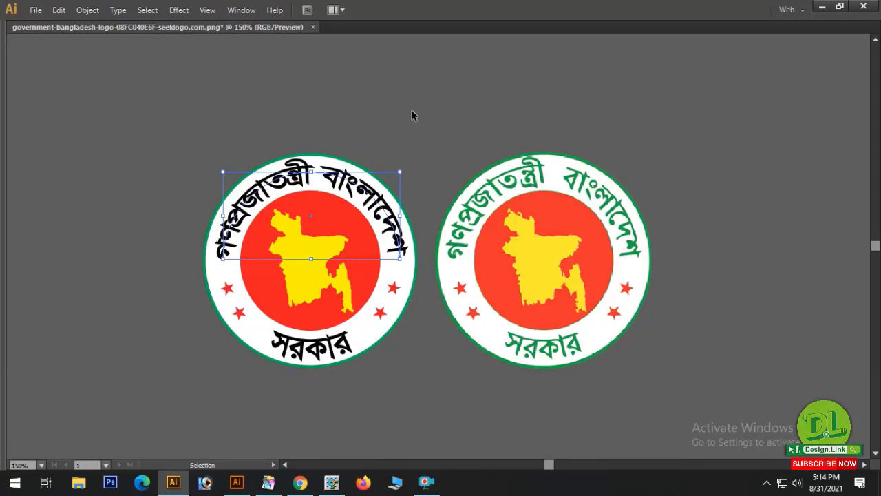
left_click(411, 111)
key("Tab")
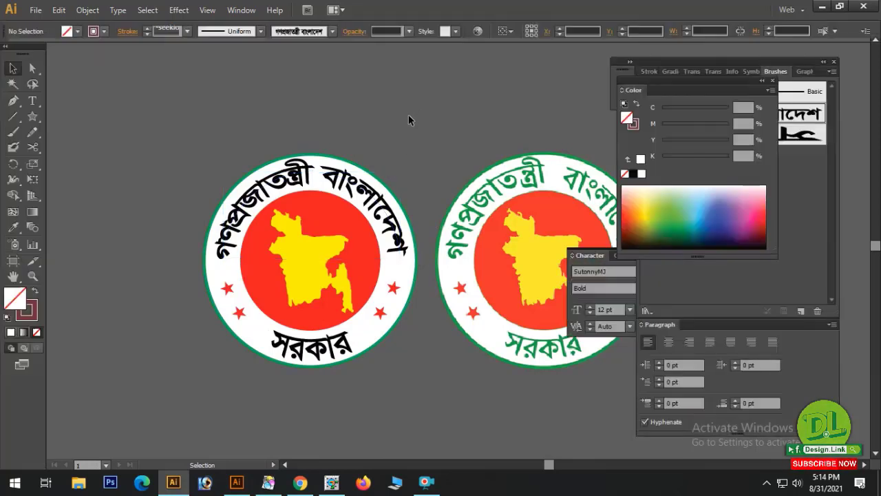
Try to color the upper curved lettering green by giving its path a fill of 100% cyan, 100% yellow and 0% magenta and black
left_click(363, 174)
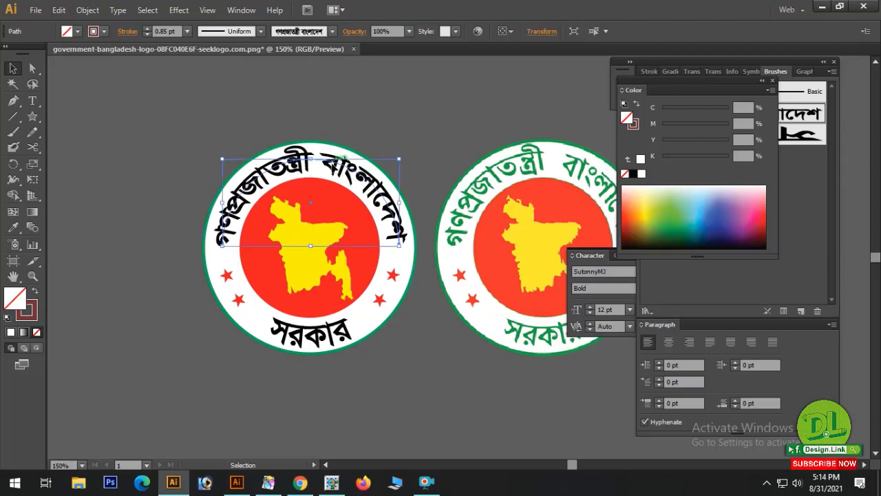
left_click(641, 174)
left_click_drag(696, 142, 662, 126)
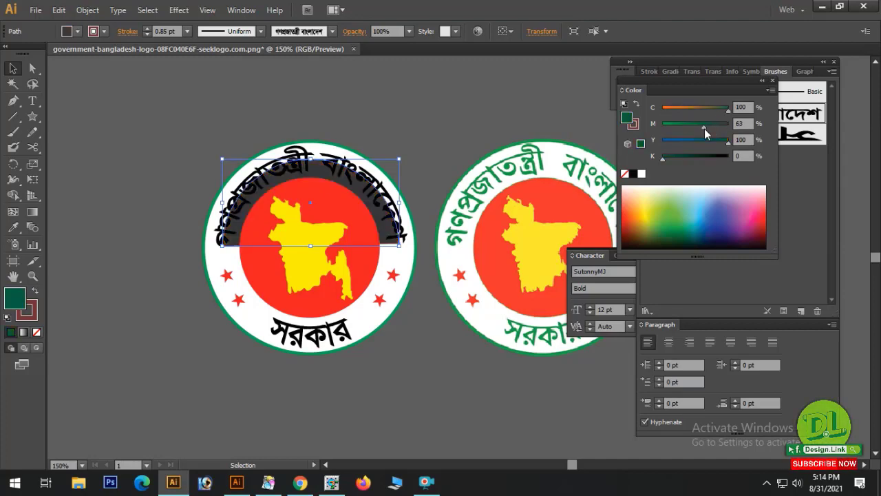
left_click_drag(190, 125, 533, 358)
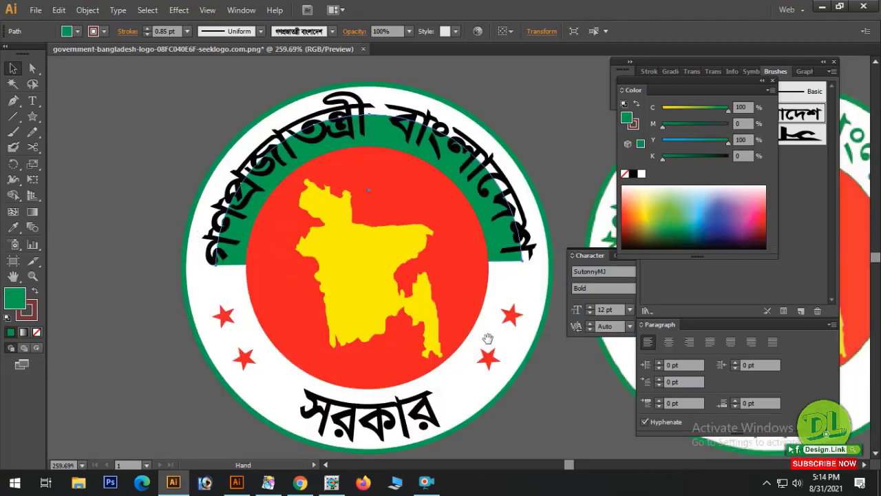
left_click_drag(432, 298, 342, 302)
key("space")
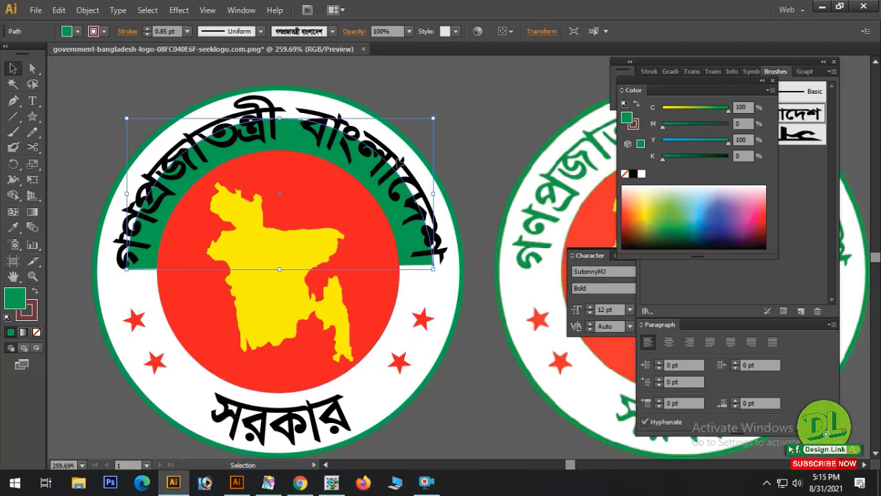
Try other fill mixes on the upper lettering's path with cyan lowered to 13%, and undo the magenta one
left_click_drag(697, 125, 671, 111)
left_click_drag(727, 128, 660, 128)
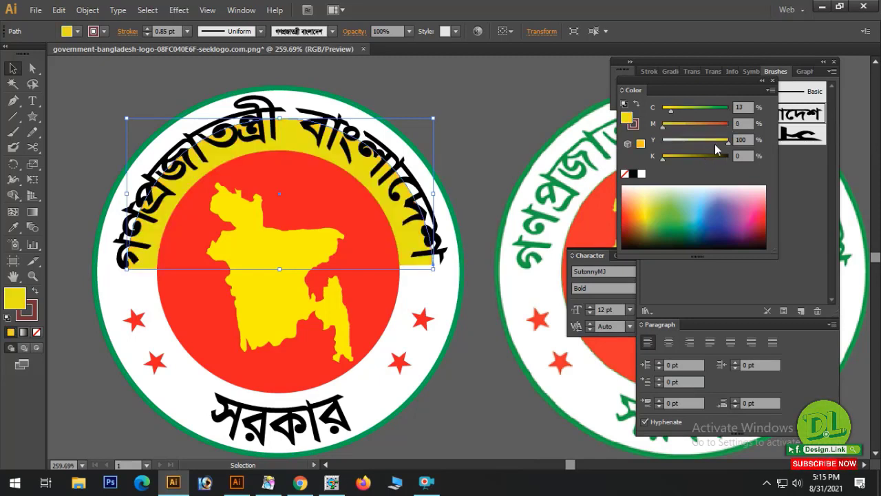
mouse_move(728, 144)
left_mouse_down()
mouse_move(661, 144)
mouse_move(738, 132)
left_mouse_up()
left_click(483, 102)
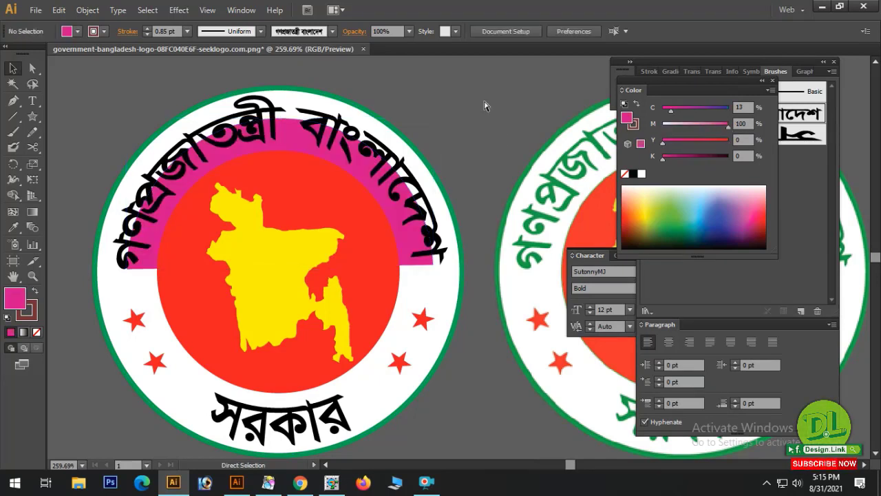
key("ctrl+z")
key("ctrl+minus")
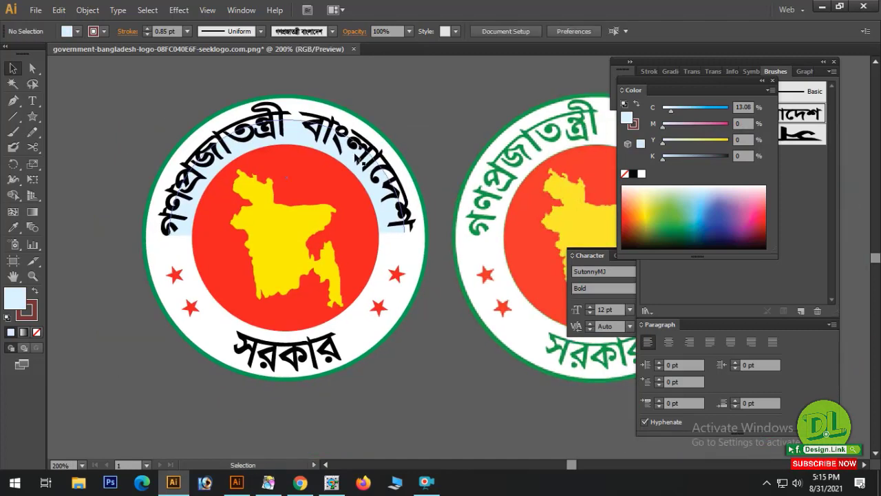
Expand the appearance of the upper and lower brush lettering and deselect the result
left_click(351, 139)
left_click(289, 364, "shift")
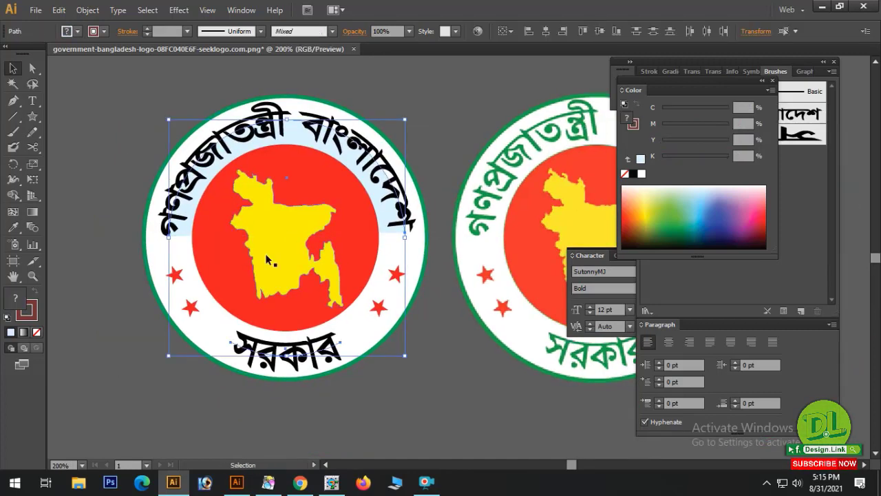
left_click(89, 11)
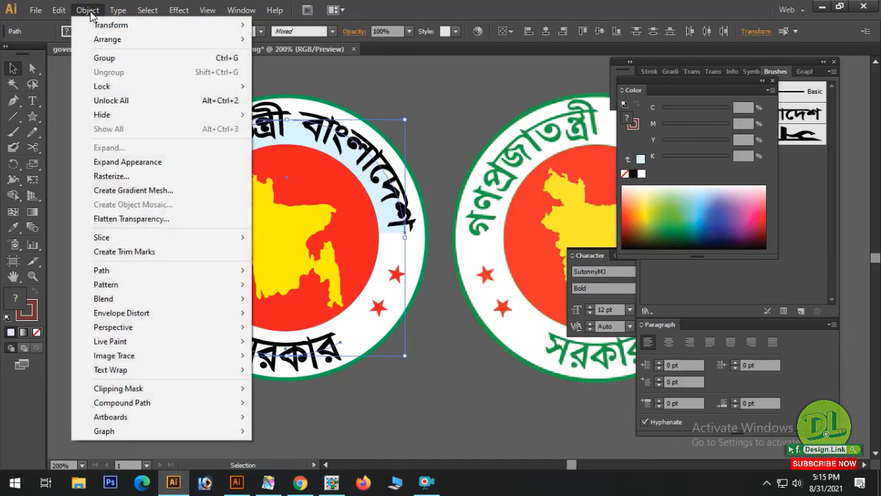
left_click(121, 161)
left_click(430, 92)
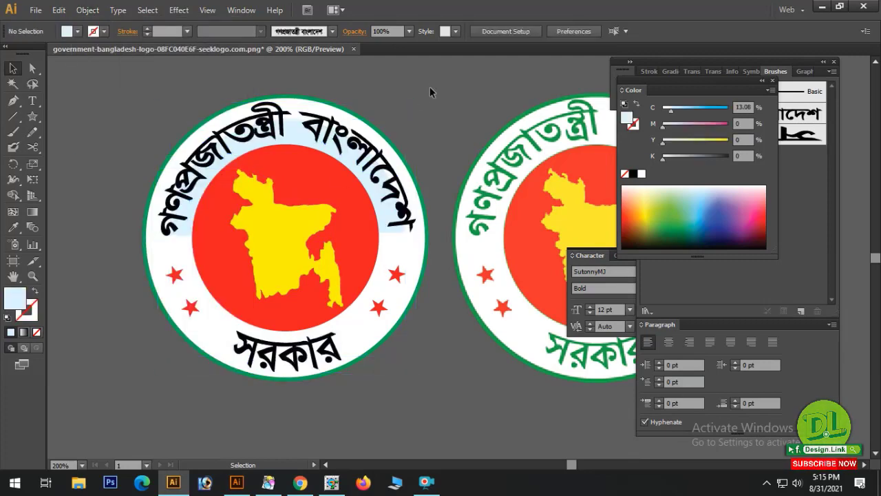
Give the expanded upper lettering group a yellow fill with magenta and black at 0%, undoing the red variant
left_click(14, 69)
left_click(237, 151)
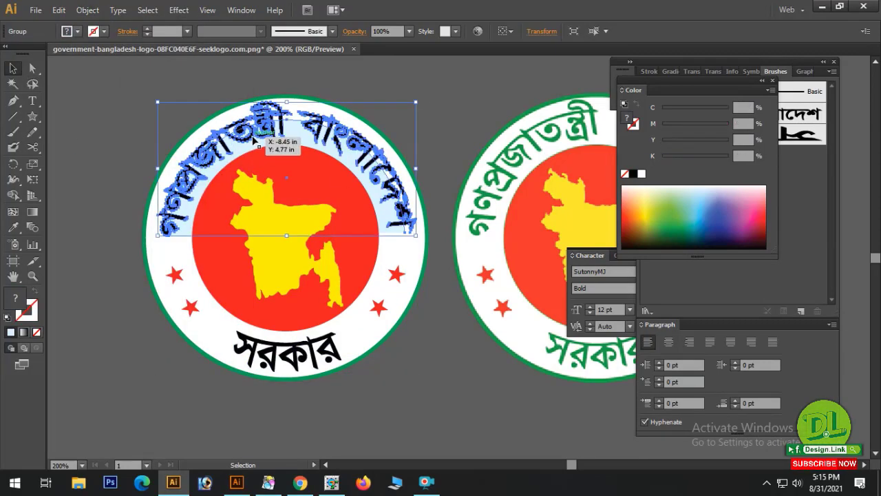
left_click(633, 175)
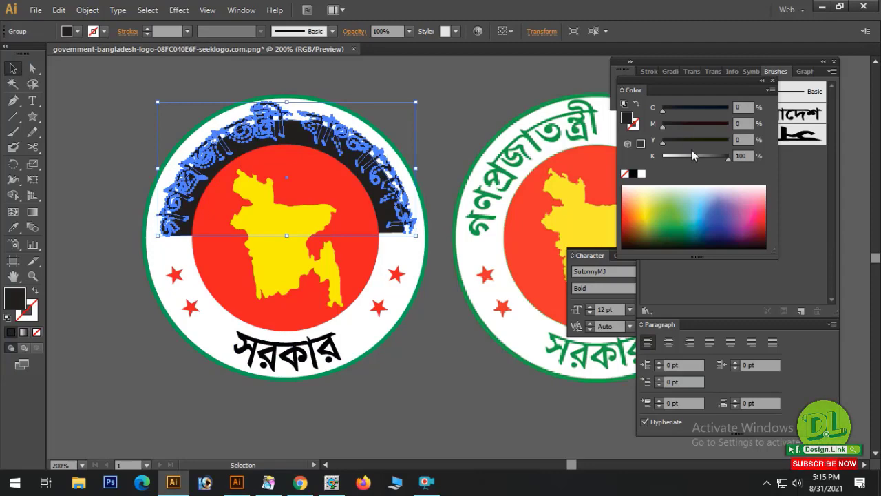
left_click(662, 156)
left_click(728, 140)
left_click(728, 124)
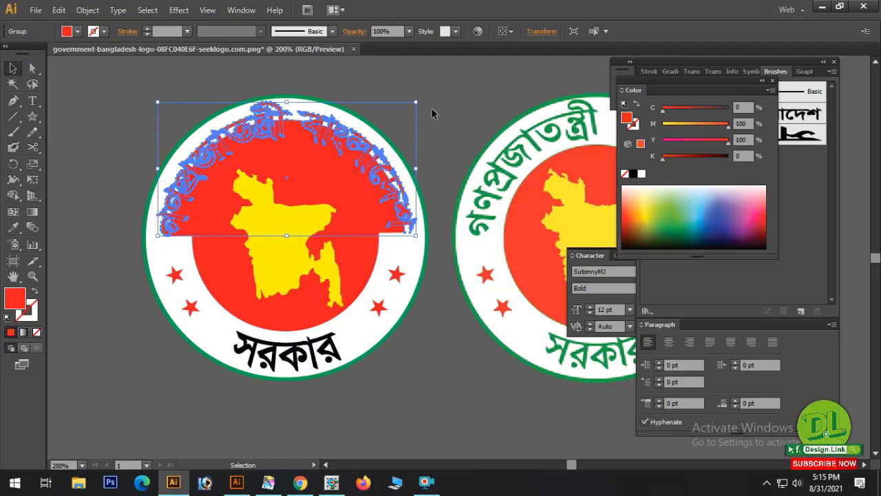
key("ctrl+z")
left_click(468, 101)
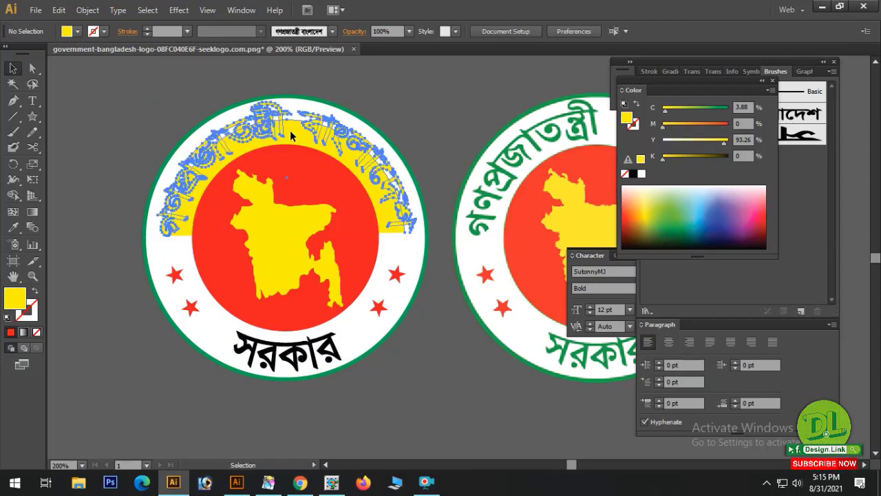
Delete the yellow filled arch shape behind the upper lettering
key("a")
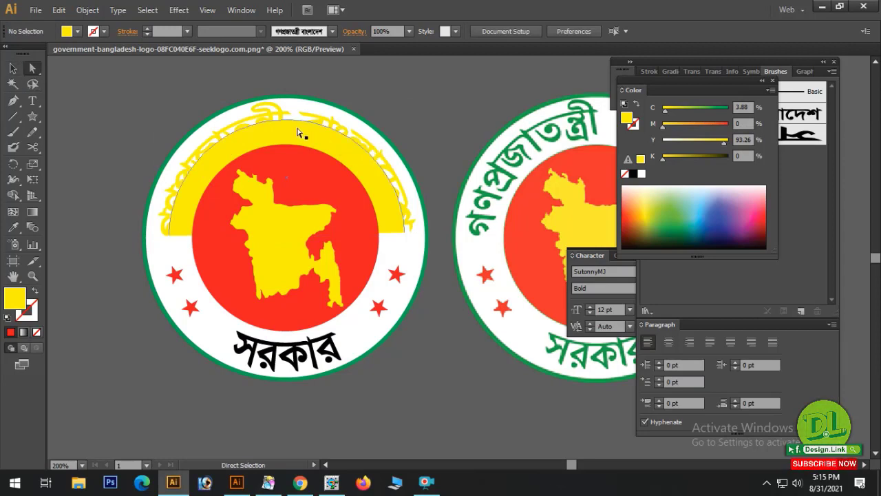
left_click(298, 131)
left_click(332, 166)
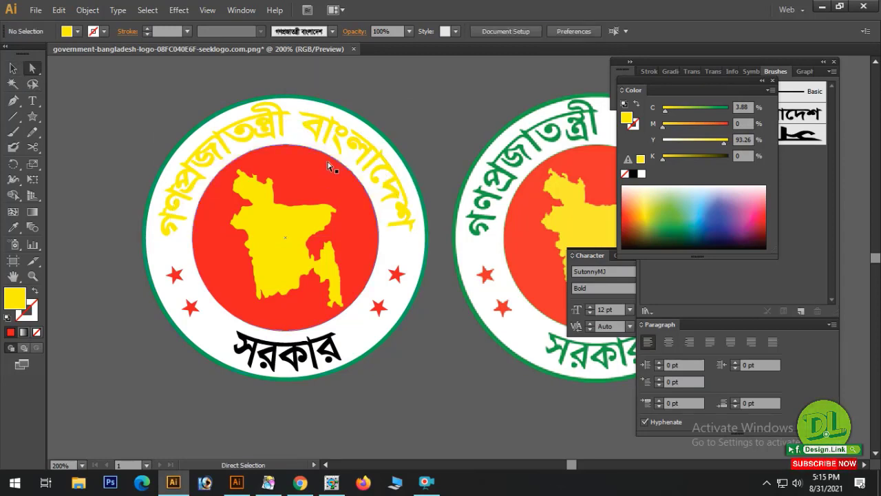
Color the upper lettering group green by setting its fill's cyan to 100%, and deselect it
key("v")
left_click(333, 128)
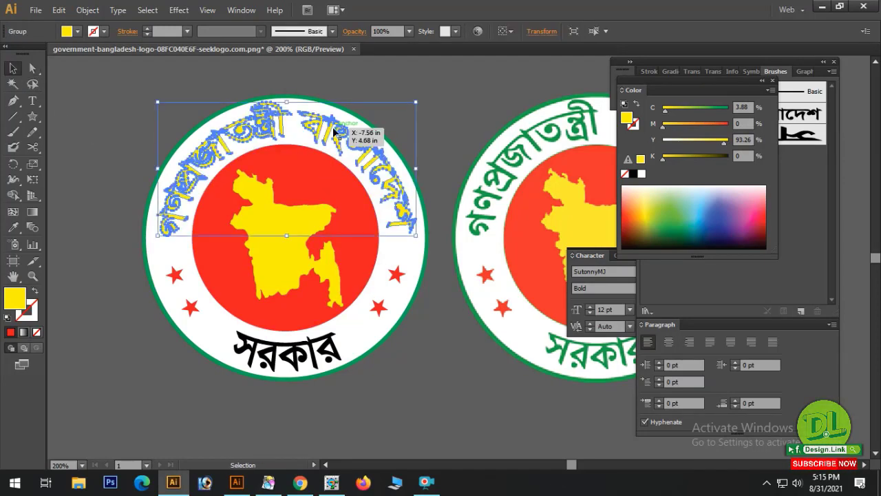
left_click_drag(710, 110, 743, 117)
left_click(410, 84)
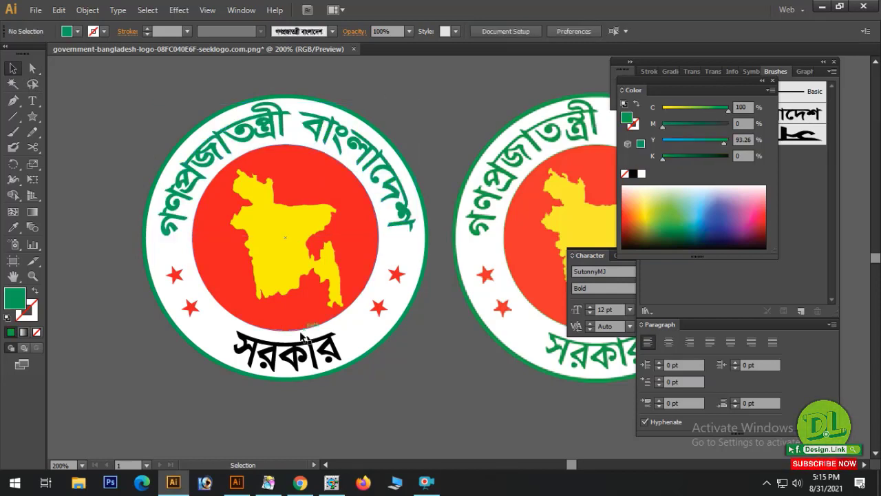
Color the lower lettering group green with cyan 100%, magenta 0%, yellow 100% and black 0%, and deselect it
left_click(302, 340)
left_click_drag(721, 158, 652, 160)
left_click_drag(706, 143, 655, 143)
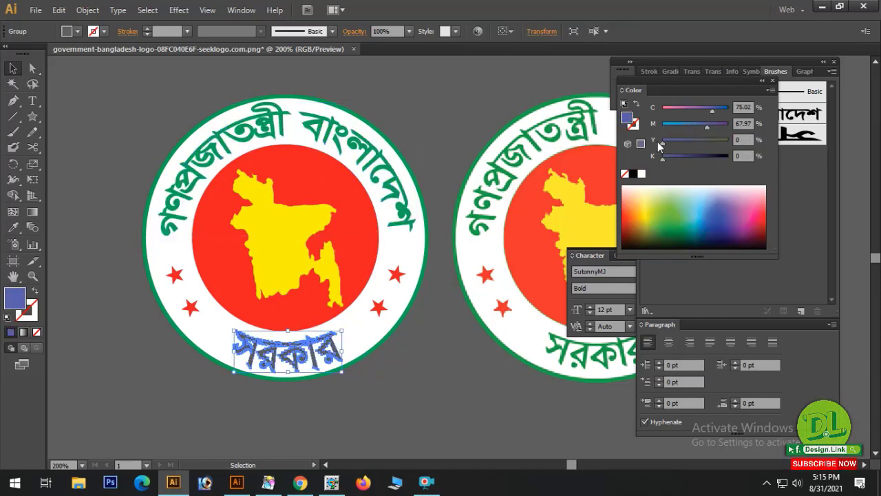
left_click_drag(710, 111, 655, 113)
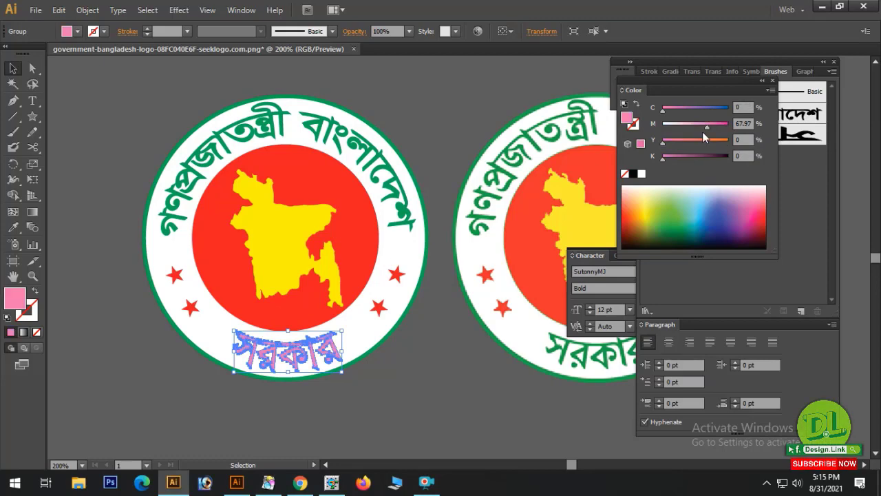
left_click_drag(705, 128, 655, 129)
left_click(728, 142)
left_click(728, 110)
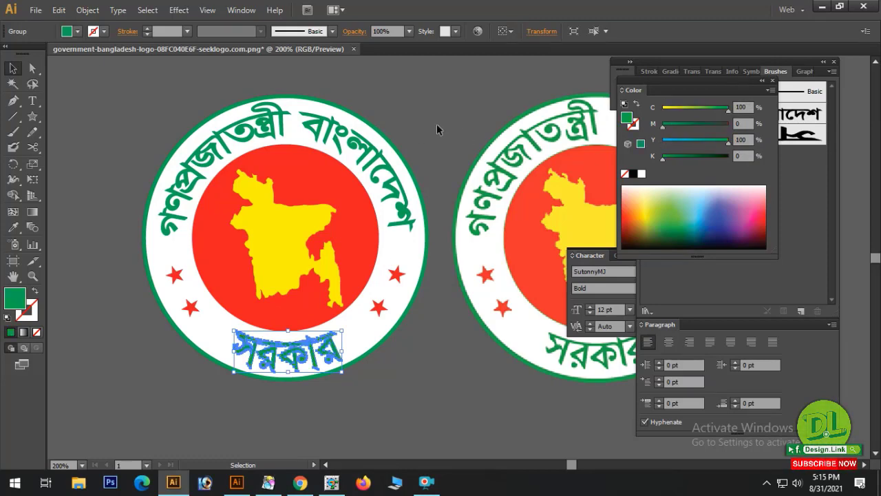
left_click(454, 155)
Hide the panels and examine the edge sharpness of the redrawn lettering and outer ring up close against the reference image
key("ctrl+minus")
left_click_drag(406, 245, 296, 249)
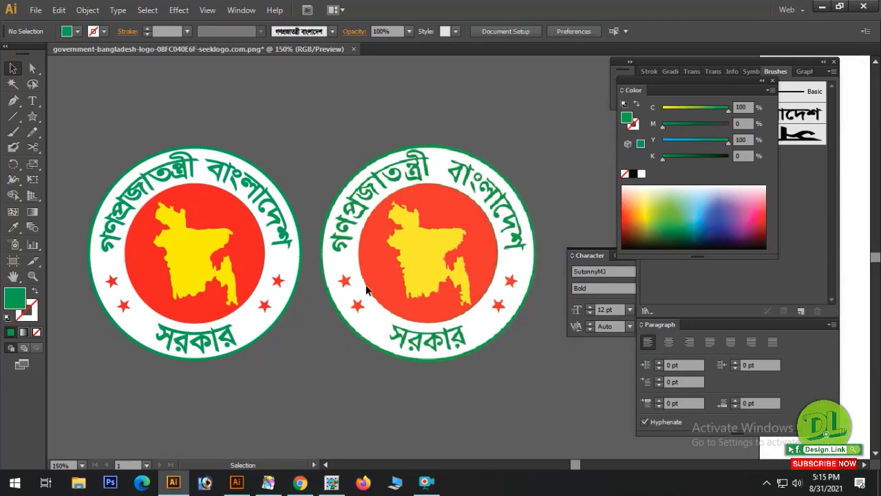
key("Tab")
left_click_drag(366, 285, 484, 263)
left_click_drag(162, 86, 376, 360)
key("a")
left_click(393, 362)
key("ctrl+space")
left_click_drag(407, 112, 655, 289)
key("space")
left_click_drag(32, 266, 420, 272)
left_click_drag(213, 108, 566, 240)
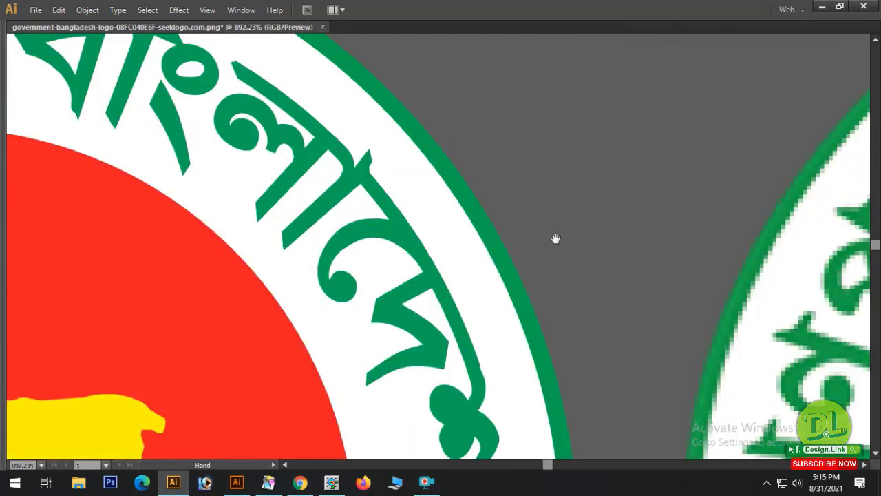
left_click(660, 291, "alt")
left_click_drag(733, 285, 530, 305)
key("ctrl+space")
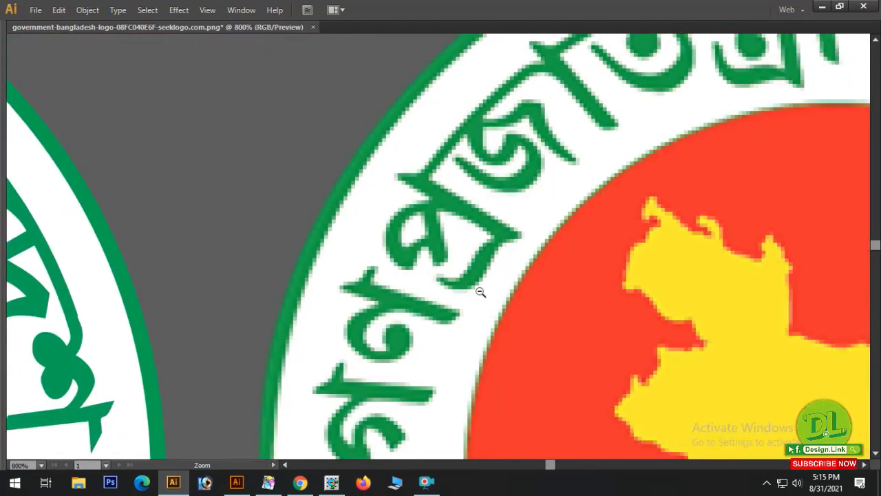
left_click(481, 290, "alt")
left_click(483, 283, "alt")
left_click(483, 280, "alt")
left_click(435, 290, "alt")
left_click(433, 289, "alt")
key("v")
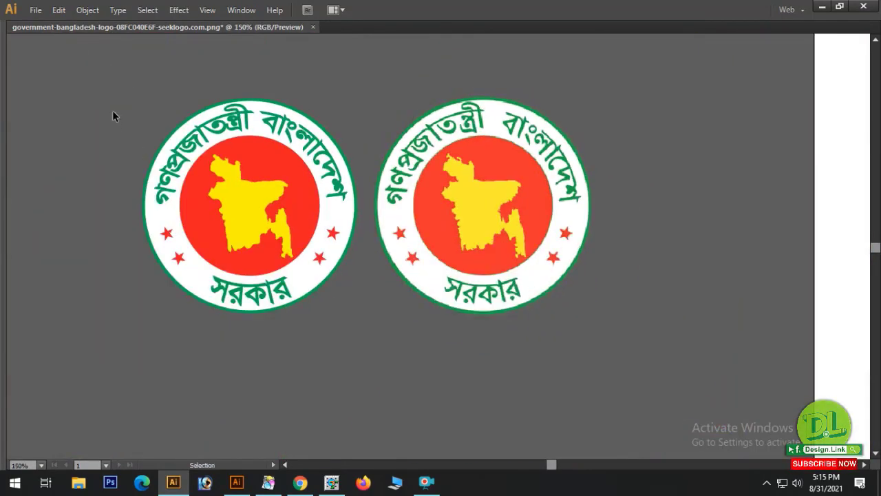
Compare the complete redrawn logo side by side with the reference for shapes, colors and lettering placement
left_click_drag(126, 86, 362, 327)
key("ctrl+shift+a")
left_click_drag(369, 269, 388, 296)
key("Tab")
key("Tab")
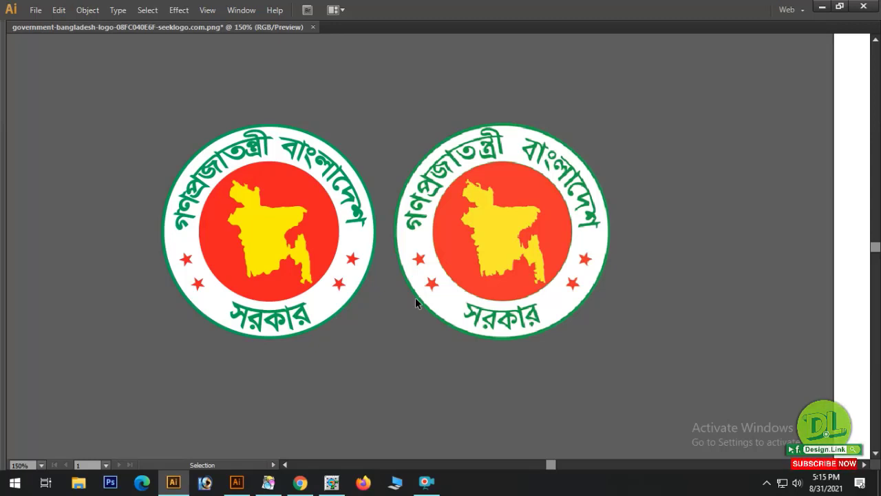
key("z")
left_click_drag(147, 110, 638, 367)
key("space")
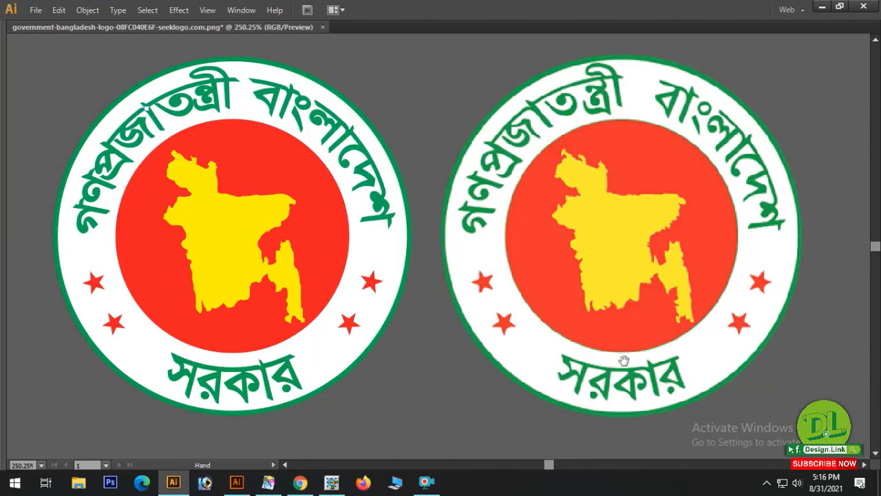
scroll(544, 281, "down", 1)
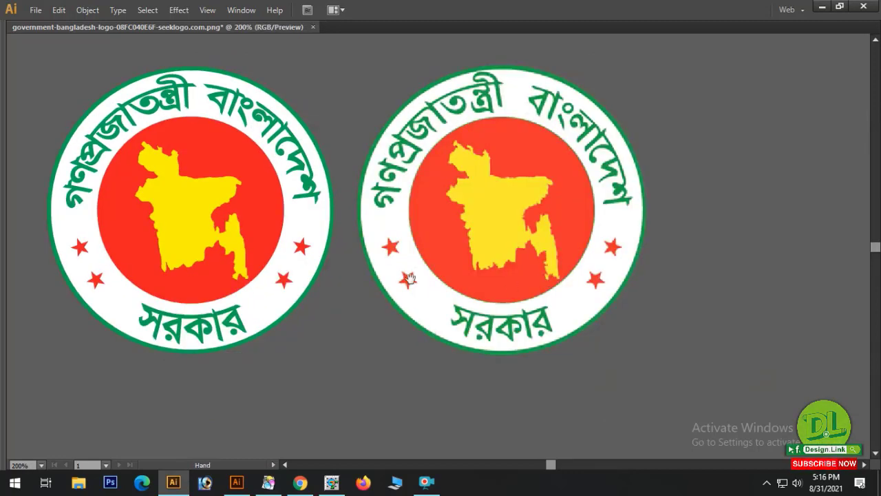
left_click_drag(377, 255, 410, 287)
key("v")
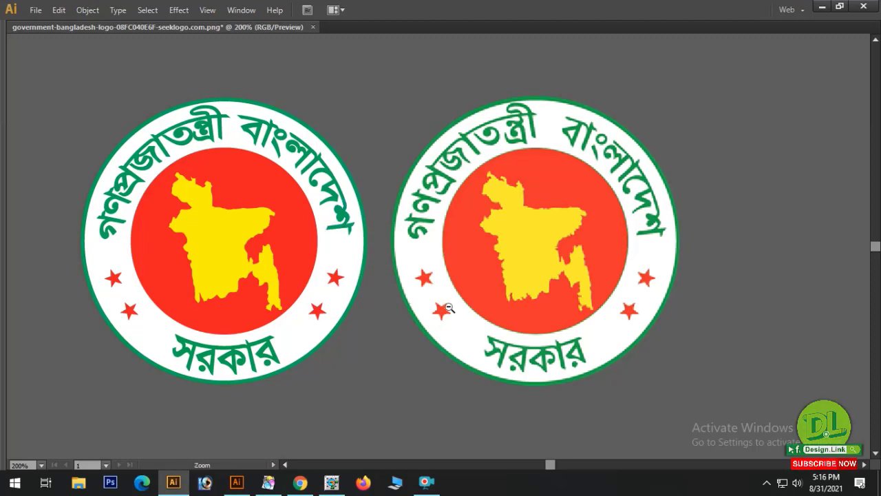
key("ctrl+1")
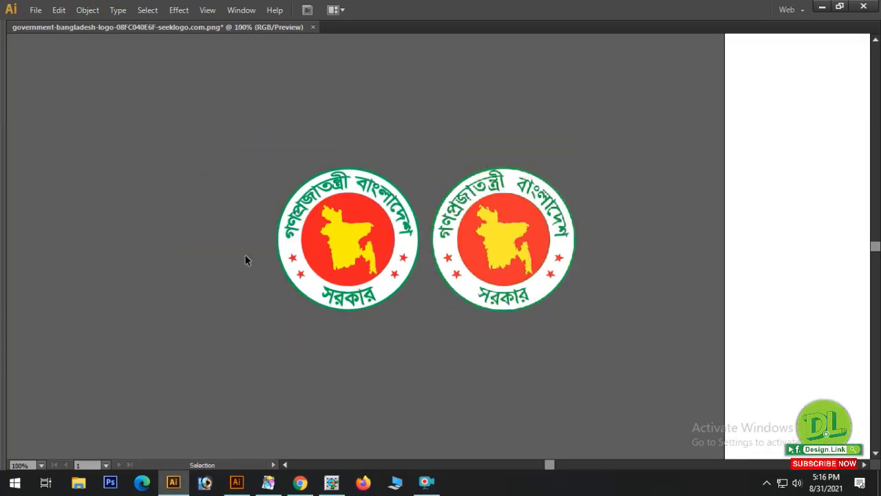